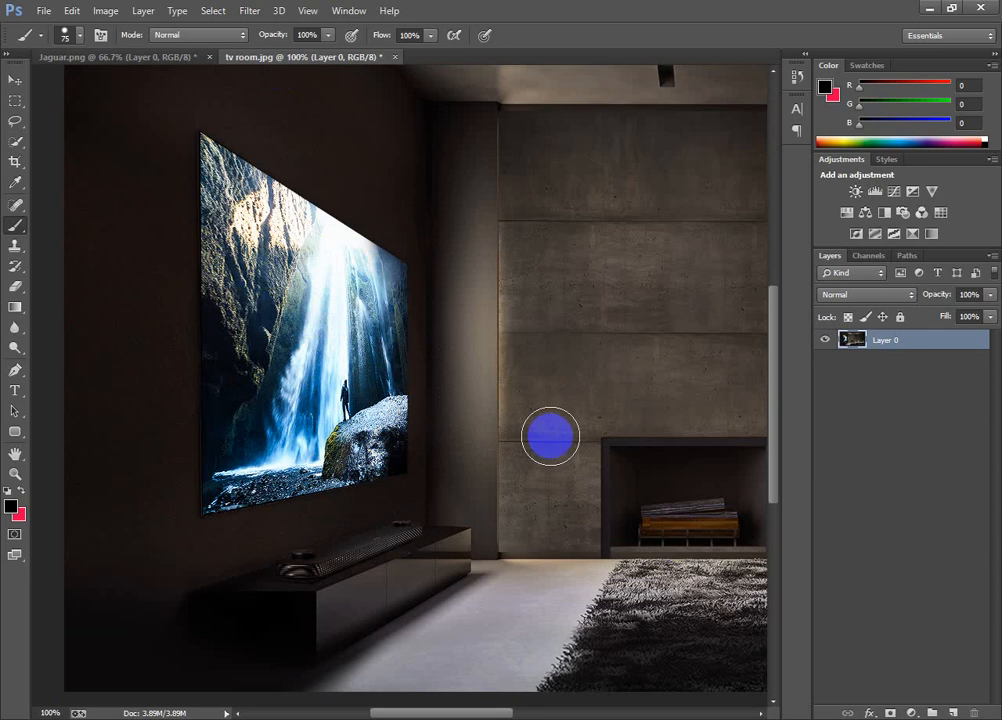
- Copy the jaguar picture from Jaguar.png into tv room.jpg as a new layer
{"action": "left_click", "coordinate": [116, 58]}
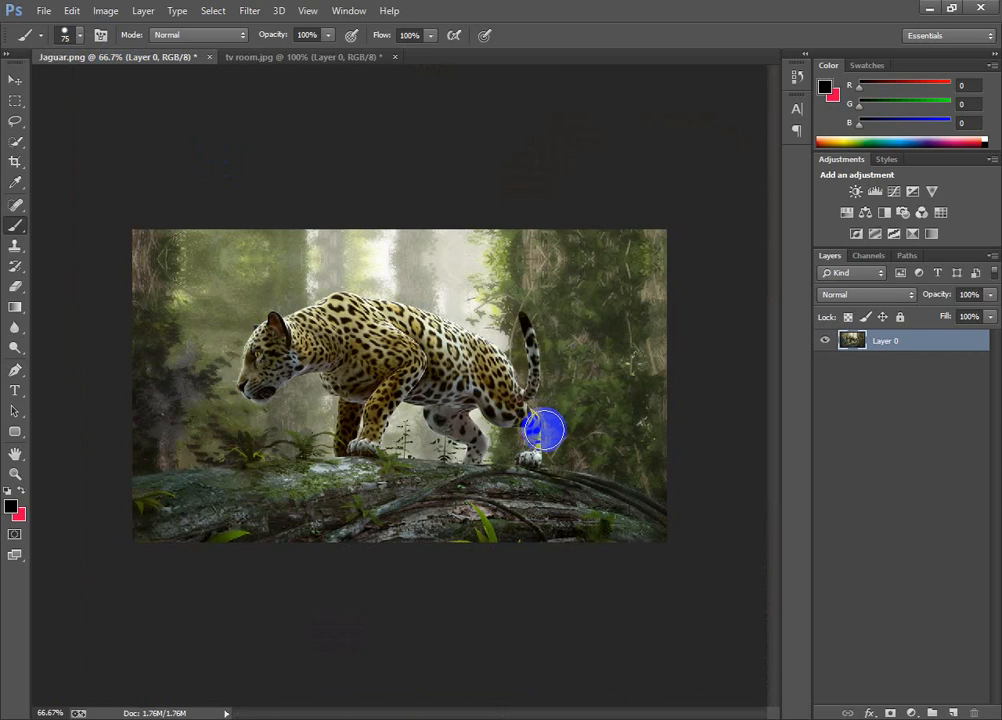
{"action": "left_click", "coordinate": [295, 62]}
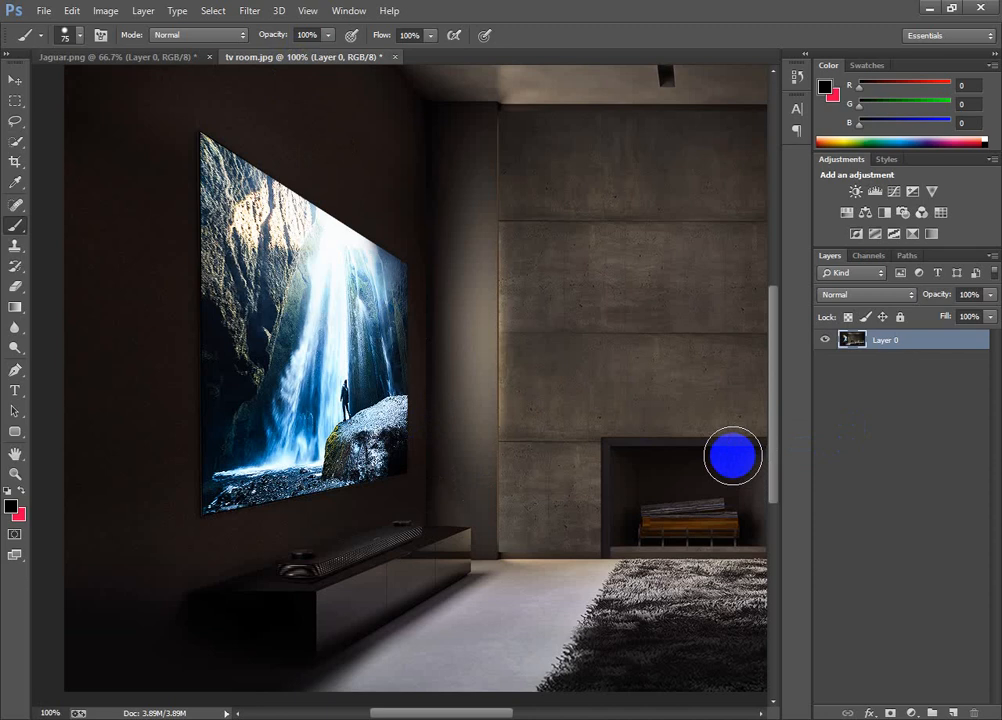
{"action": "left_click", "coordinate": [103, 58]}
{"action": "left_click", "coordinate": [15, 79]}
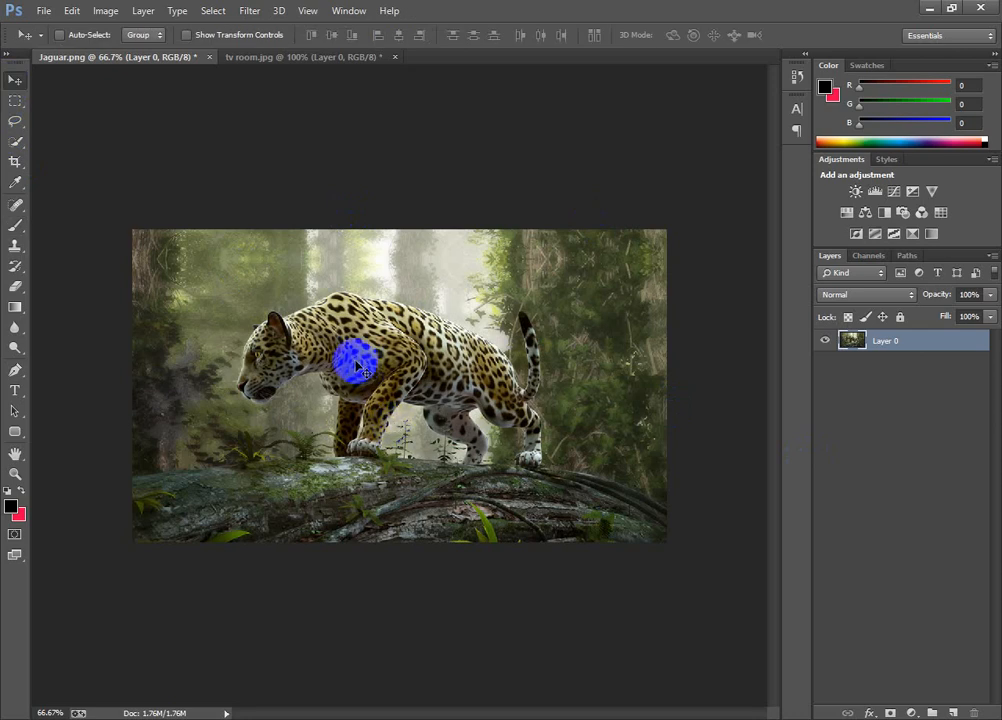
{"action": "left_click_drag", "start_coordinate": [357, 387], "coordinate": [340, 367]}
{"action": "left_click_drag", "start_coordinate": [329, 304], "coordinate": [366, 426]}
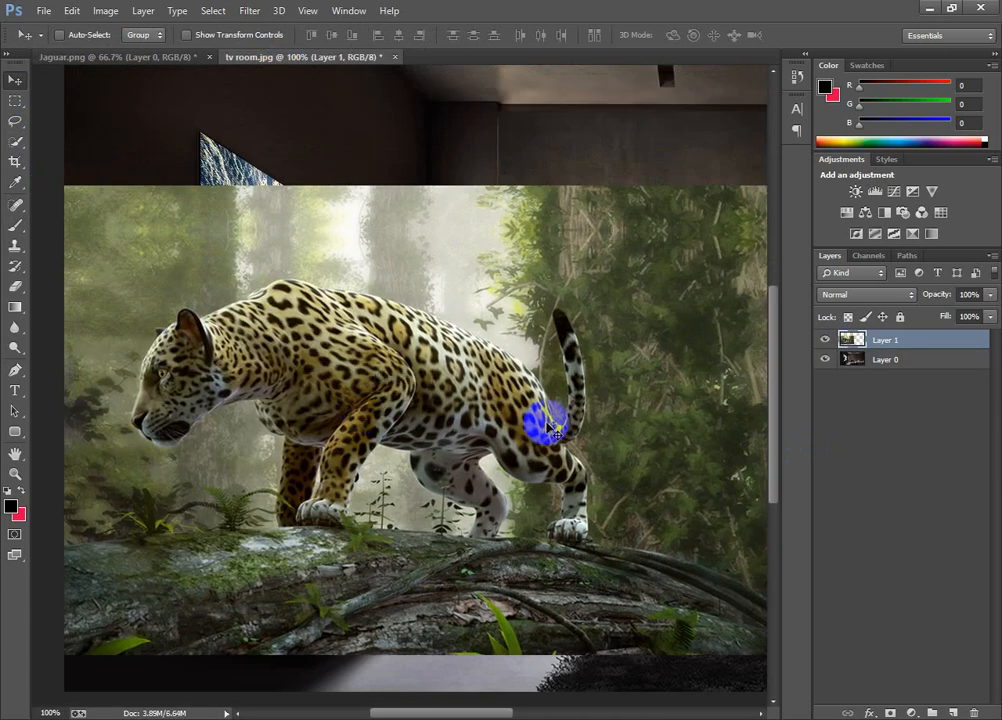
- Move the jaguar layer inward over the room picture and flip it horizontally
{"action": "key", "text": "ctrl+minus"}
{"action": "key", "text": "ctrl+minus"}
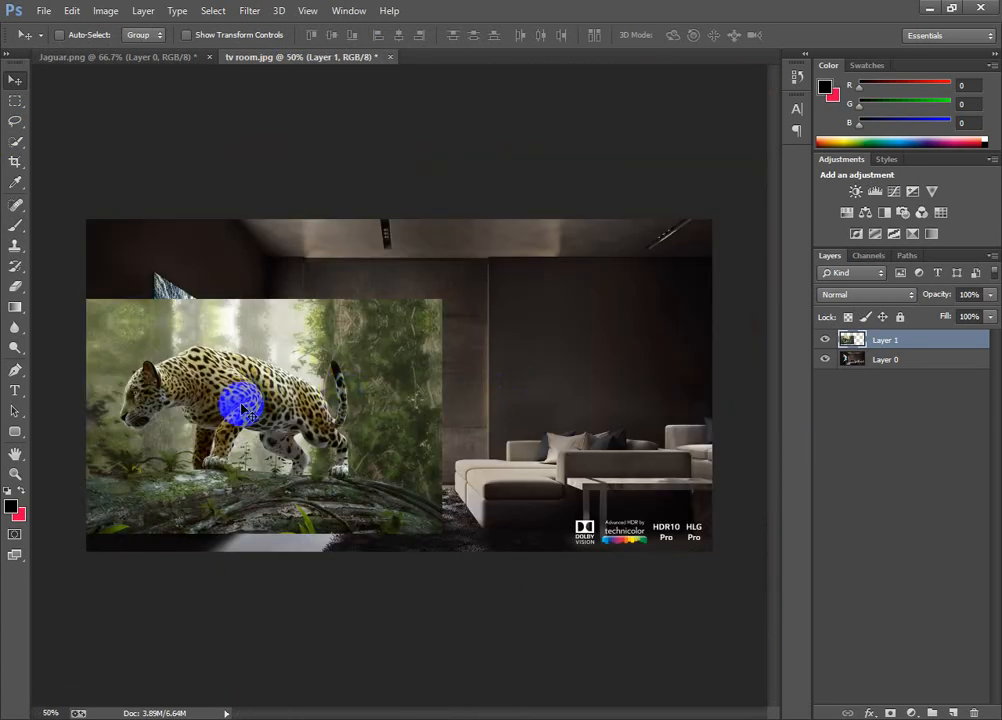
{"action": "left_click_drag", "start_coordinate": [240, 410], "coordinate": [335, 376]}
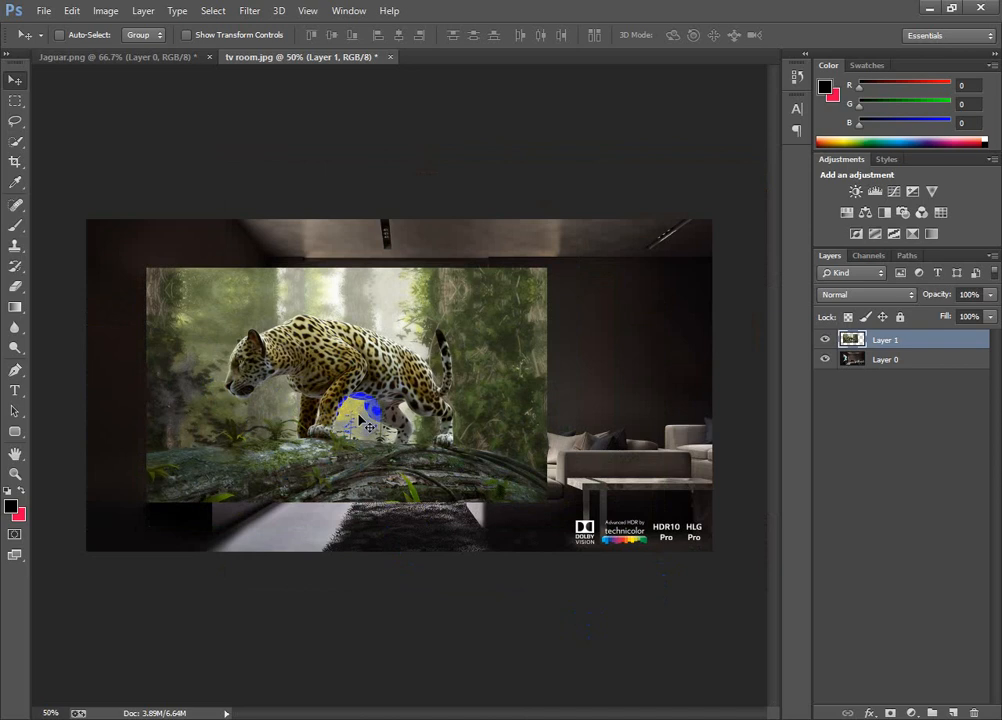
{"action": "key", "text": "ctrl+t"}
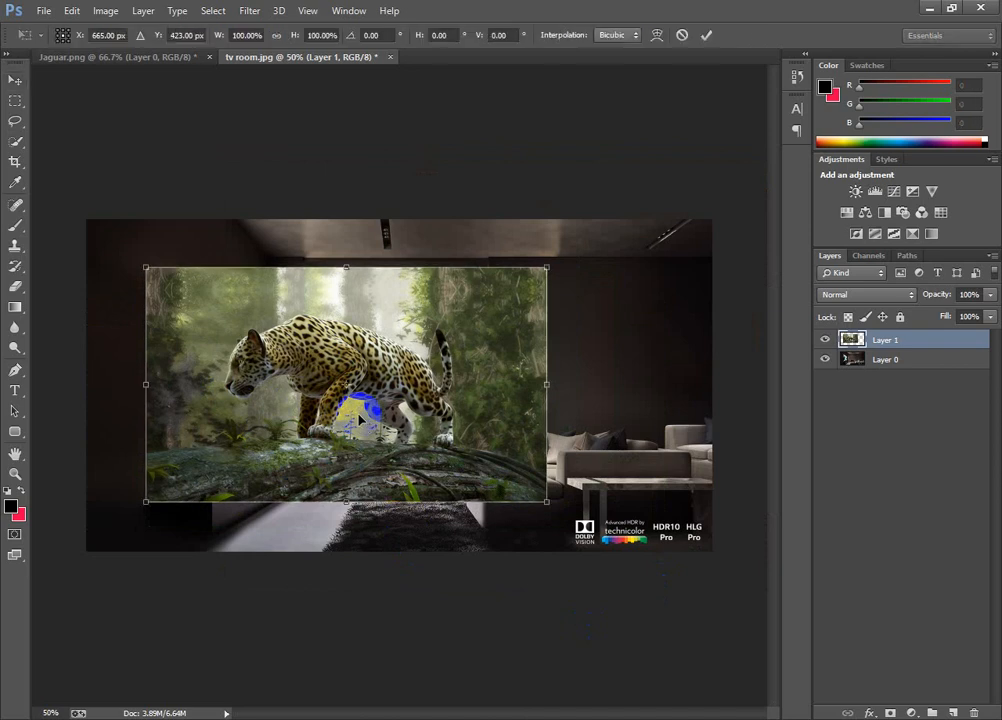
{"action": "right_click", "coordinate": [370, 366]}
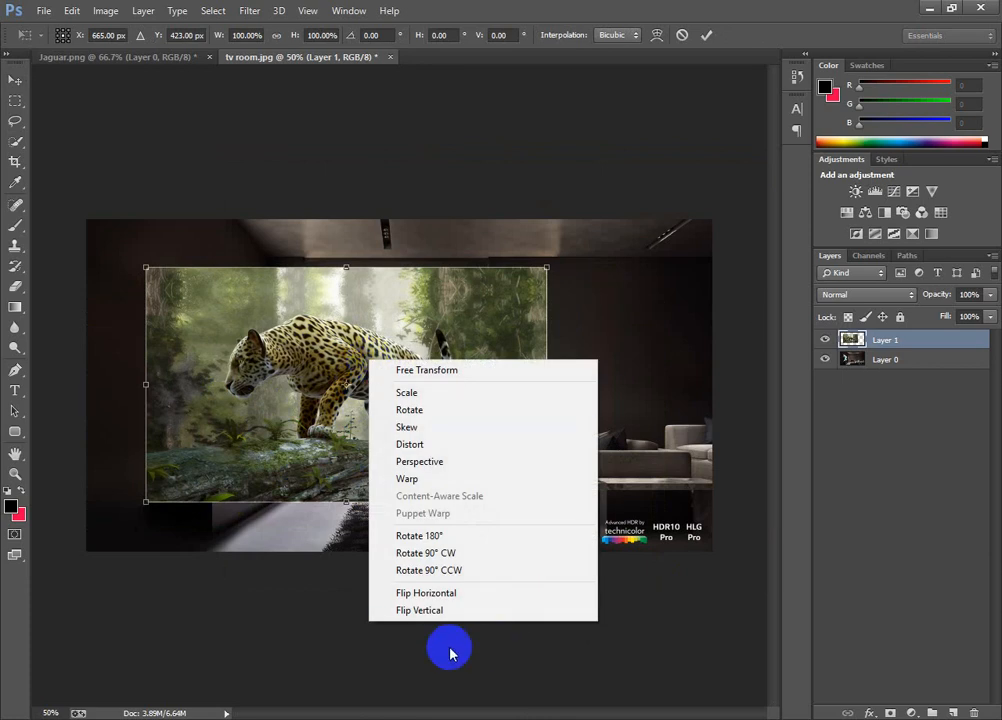
{"action": "left_click", "coordinate": [438, 596]}
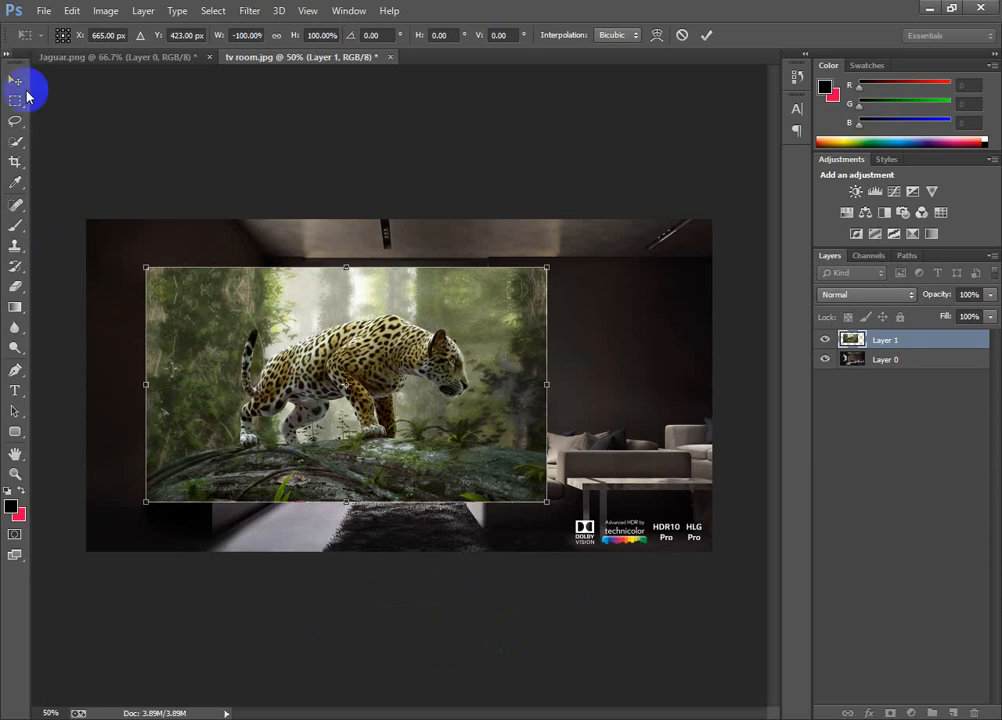
{"action": "double_click", "coordinate": [410, 393]}
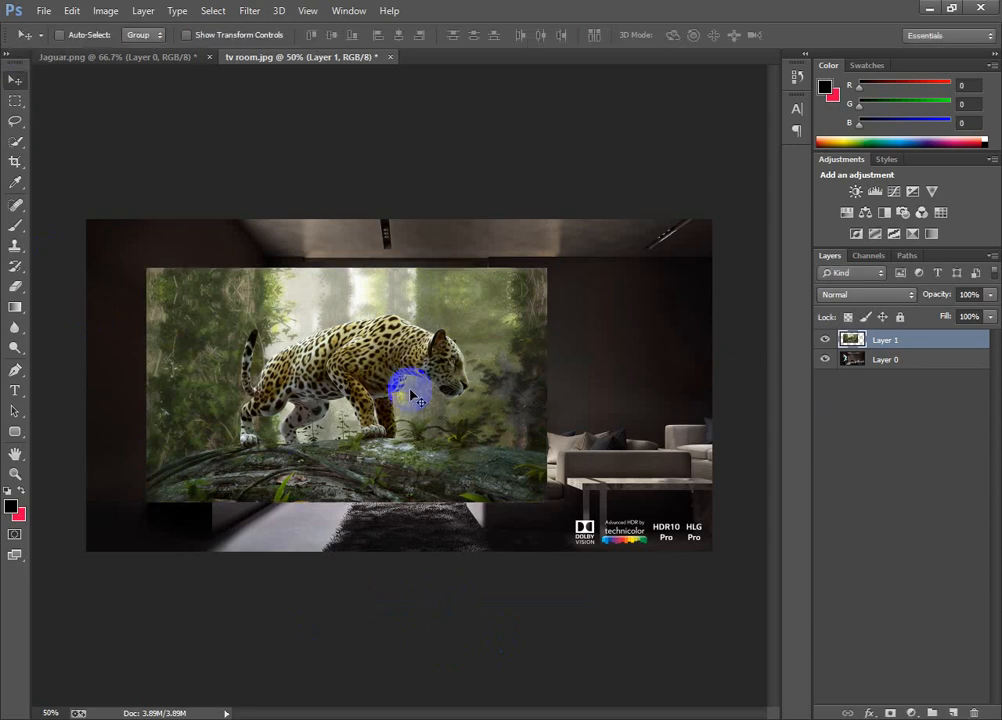
- Lower the jaguar layer's opacity to 33% and position the jaguar over the wall-mounted TV
{"action": "left_click", "coordinate": [988, 294]}
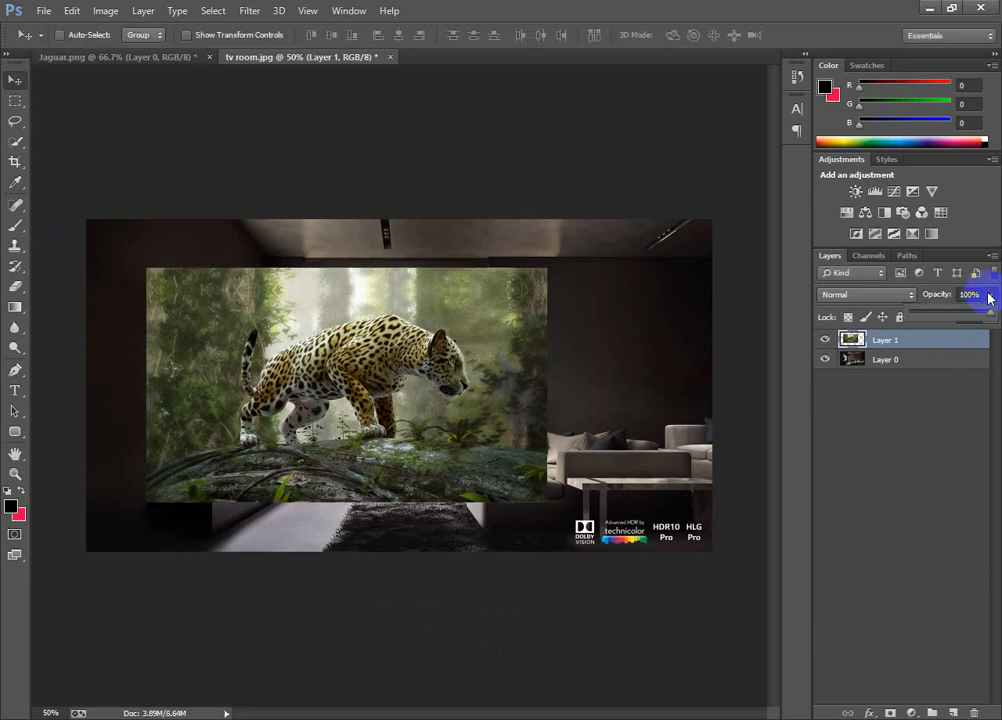
{"action": "left_click_drag", "start_coordinate": [963, 321], "coordinate": [965, 316]}
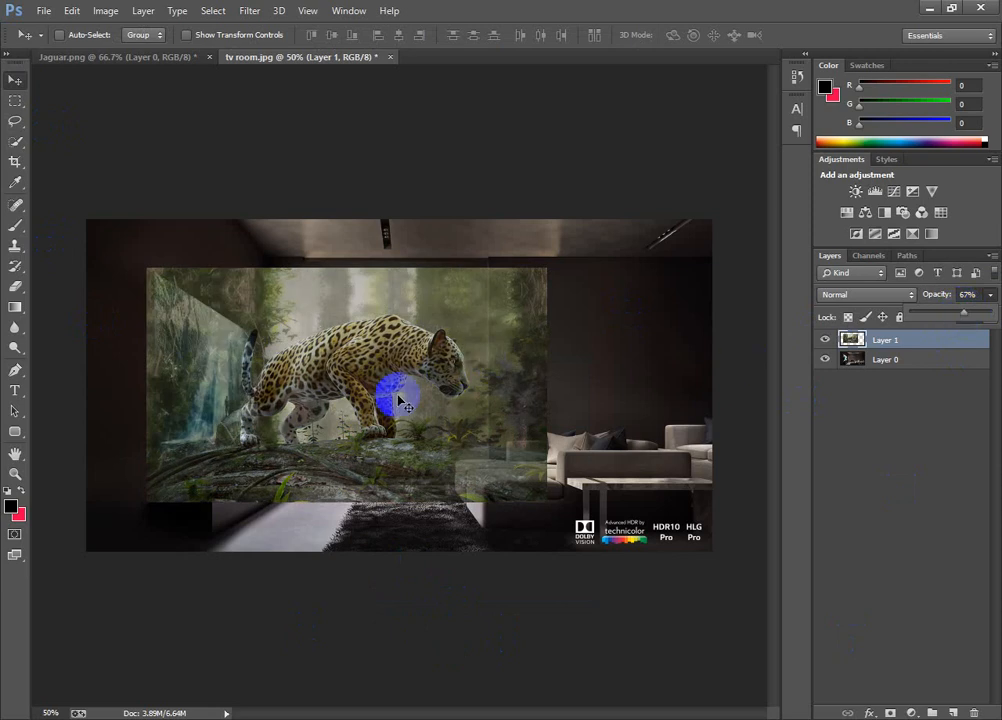
{"action": "left_click_drag", "start_coordinate": [398, 398], "coordinate": [255, 378]}
{"action": "left_click", "coordinate": [990, 295]}
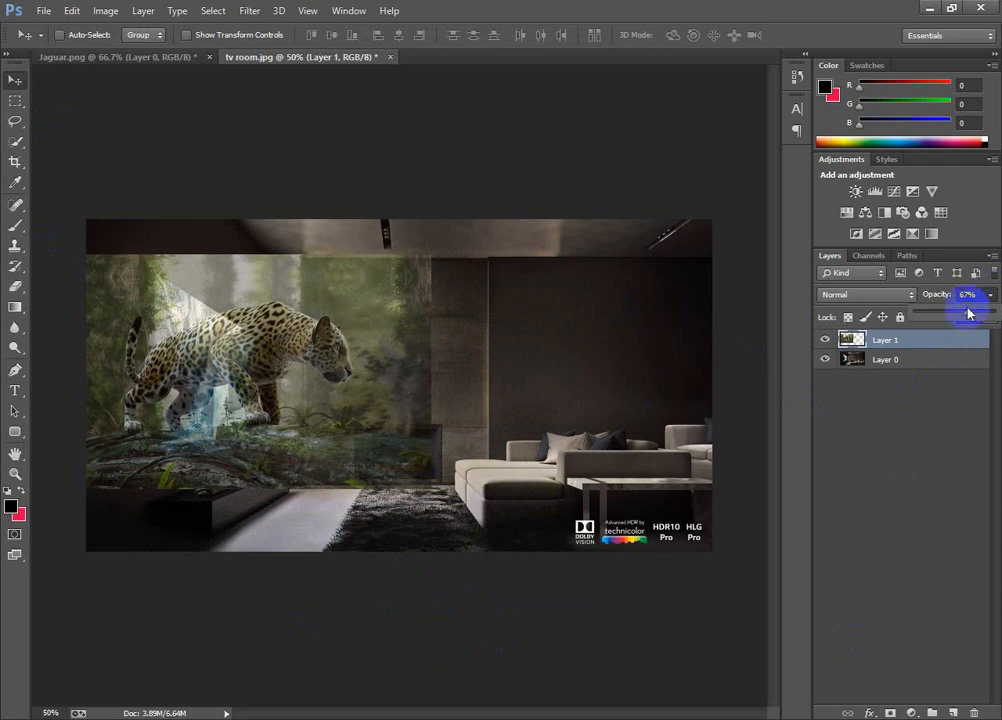
{"action": "left_click_drag", "start_coordinate": [969, 316], "coordinate": [944, 318]}
{"action": "left_click", "coordinate": [127, 403]}
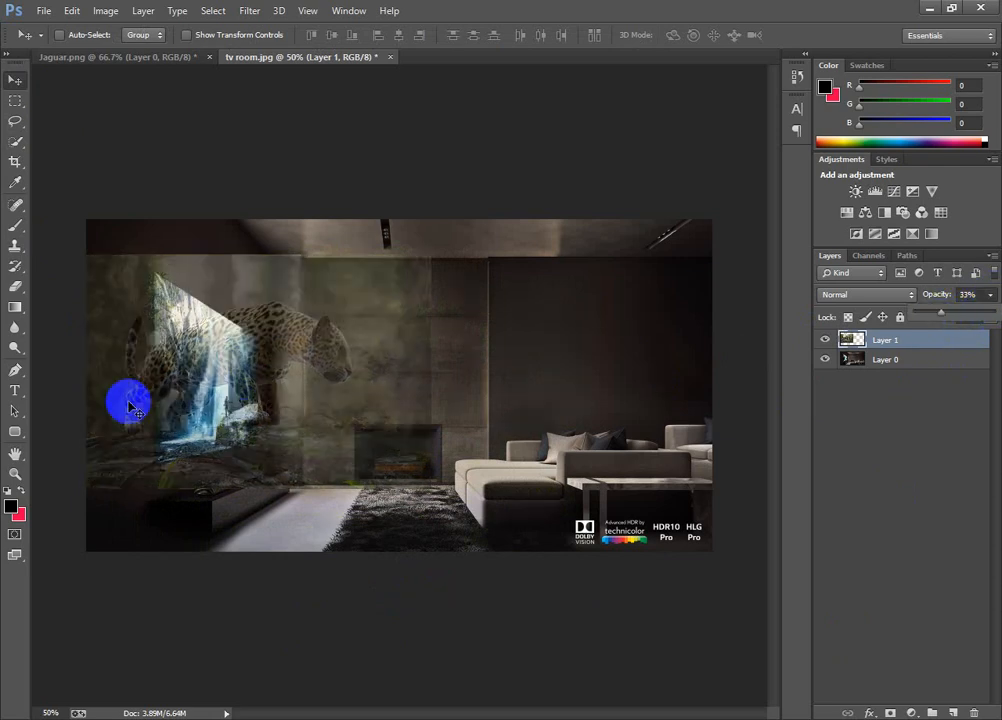
{"action": "left_click_drag", "start_coordinate": [215, 352], "coordinate": [201, 372]}
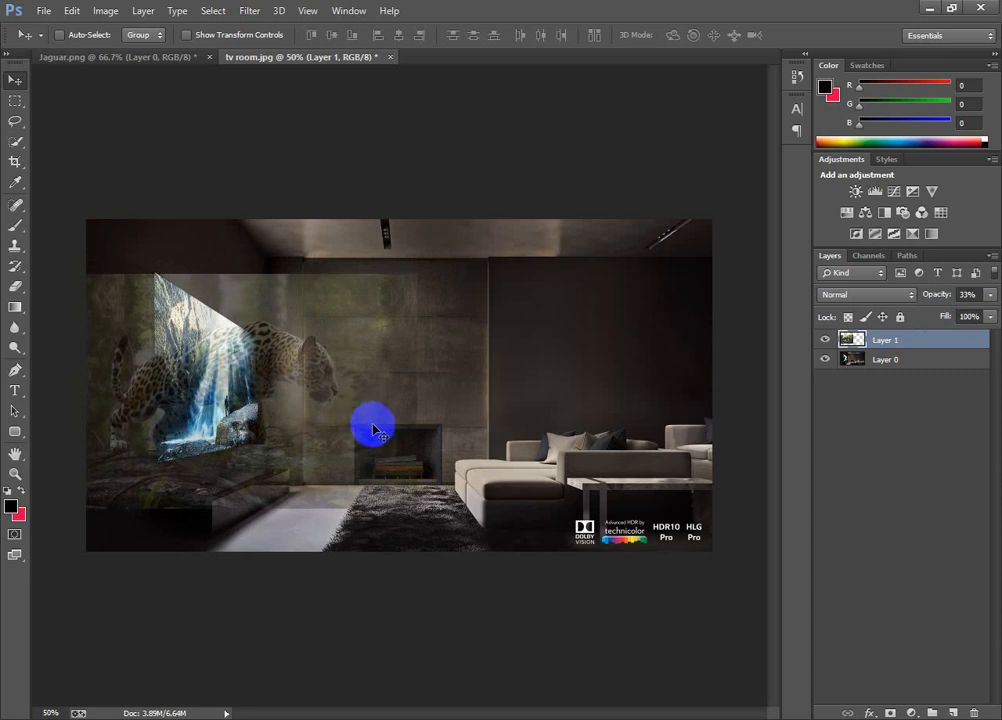
- Rotate the jaguar layer about 6.12° and scale it to about 86.5% width and 87.6% height, fitting it over the TV
{"action": "key", "text": "ctrl+t"}
{"action": "left_click_drag", "start_coordinate": [480, 421], "coordinate": [468, 432]}
{"action": "left_click_drag", "start_coordinate": [250, 361], "coordinate": [269, 349]}
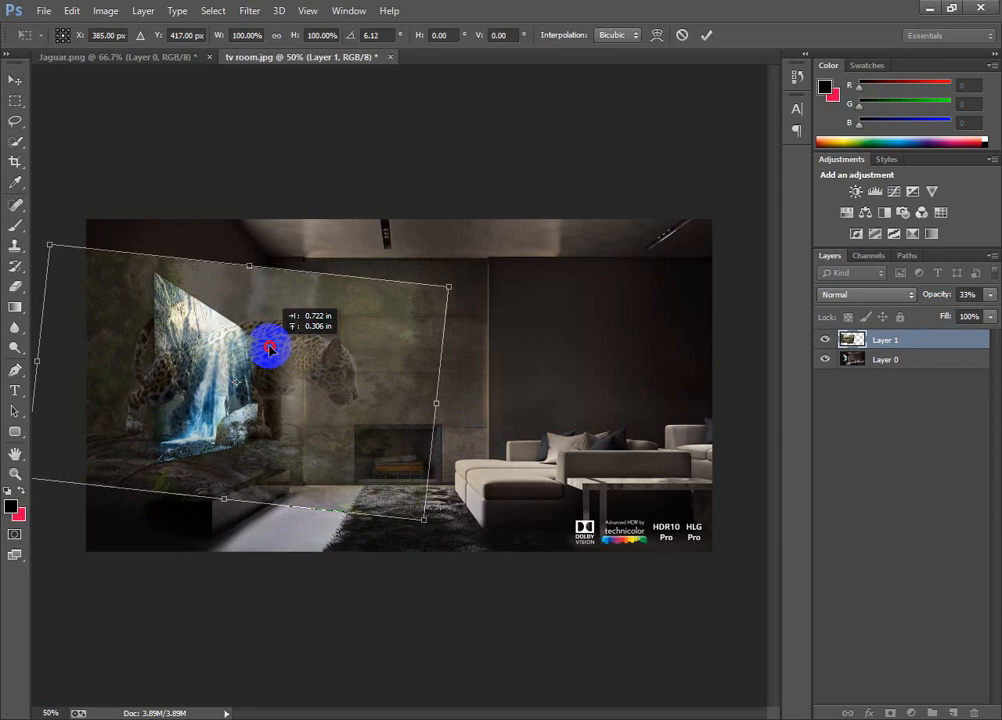
{"action": "left_click_drag", "start_coordinate": [269, 349], "coordinate": [233, 351]}
{"action": "left_click_drag", "start_coordinate": [418, 294], "coordinate": [362, 293]}
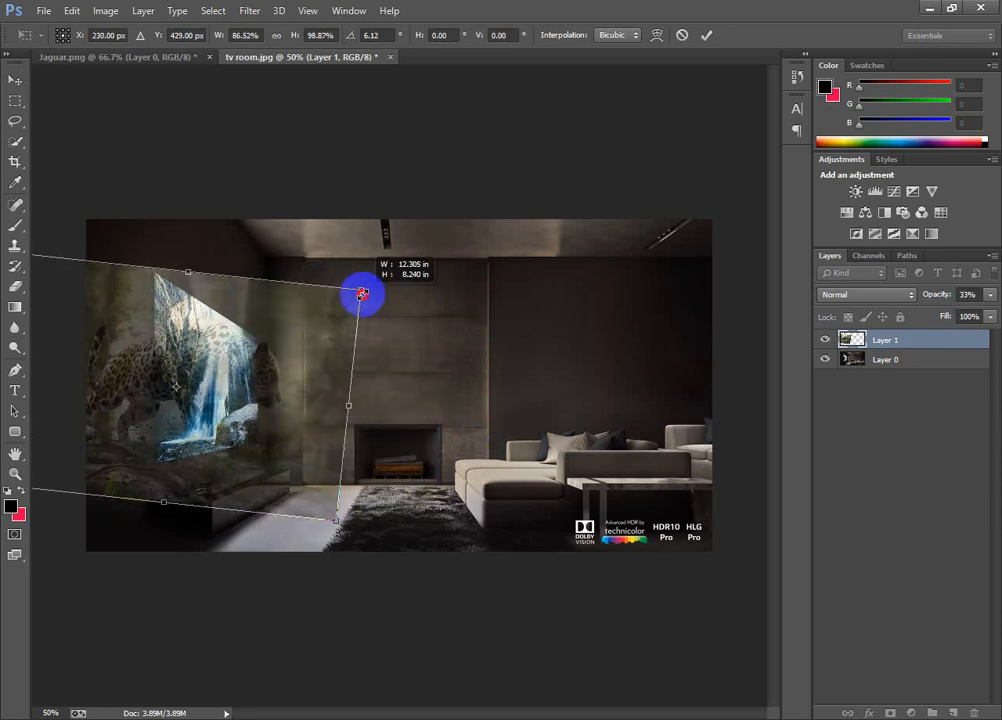
{"action": "left_click_drag", "start_coordinate": [234, 359], "coordinate": [261, 352]}
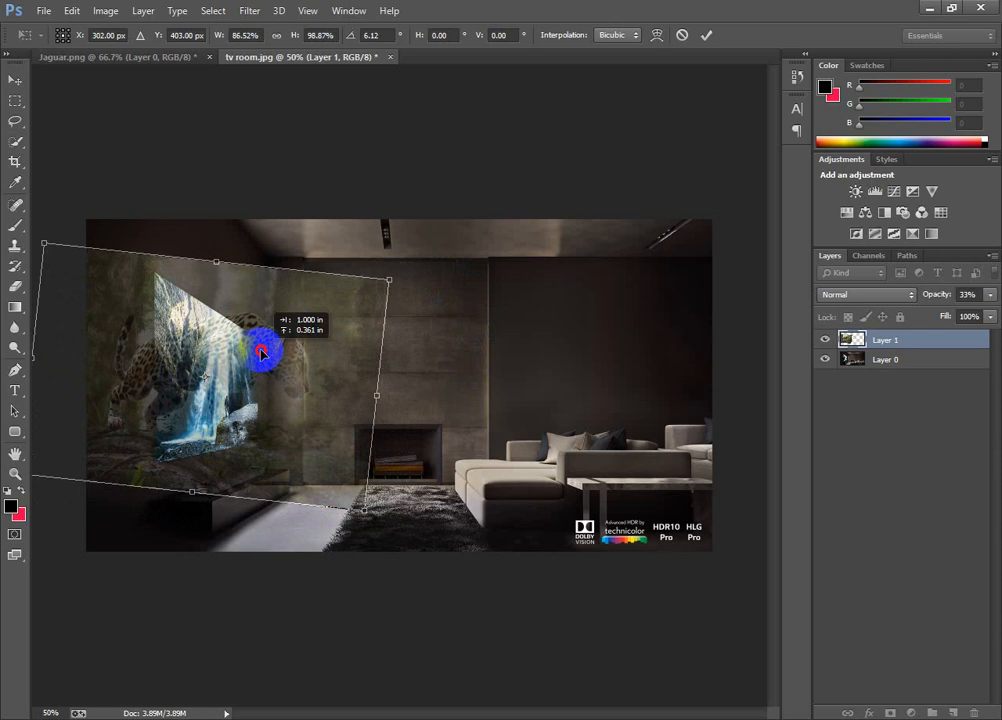
{"action": "left_click_drag", "start_coordinate": [261, 352], "coordinate": [263, 348]}
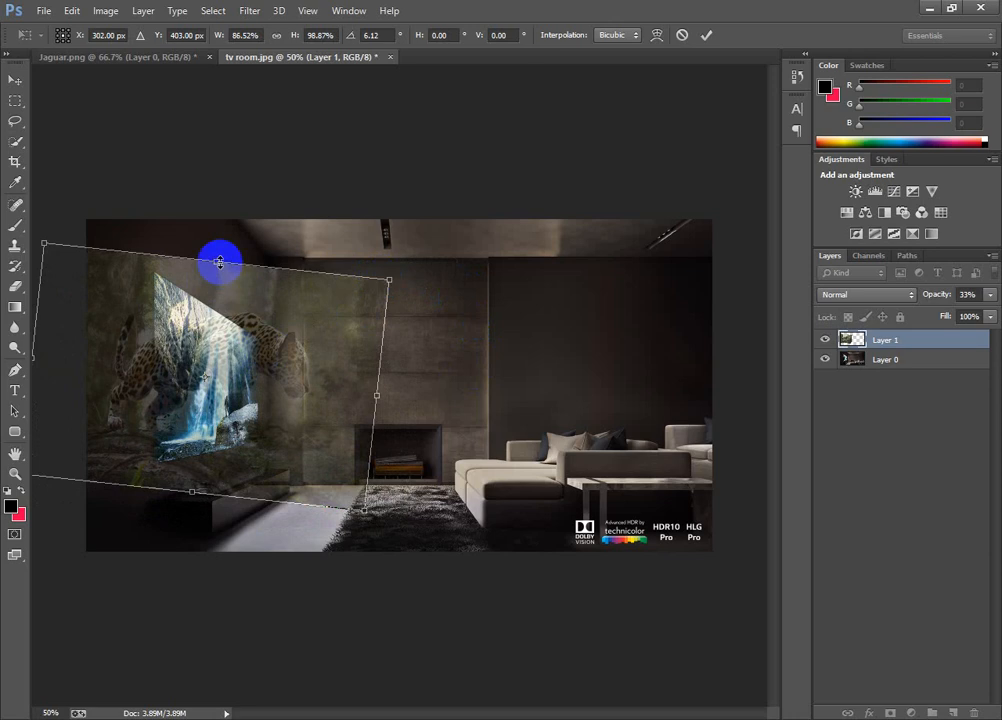
{"action": "left_click_drag", "start_coordinate": [217, 262], "coordinate": [217, 270]}
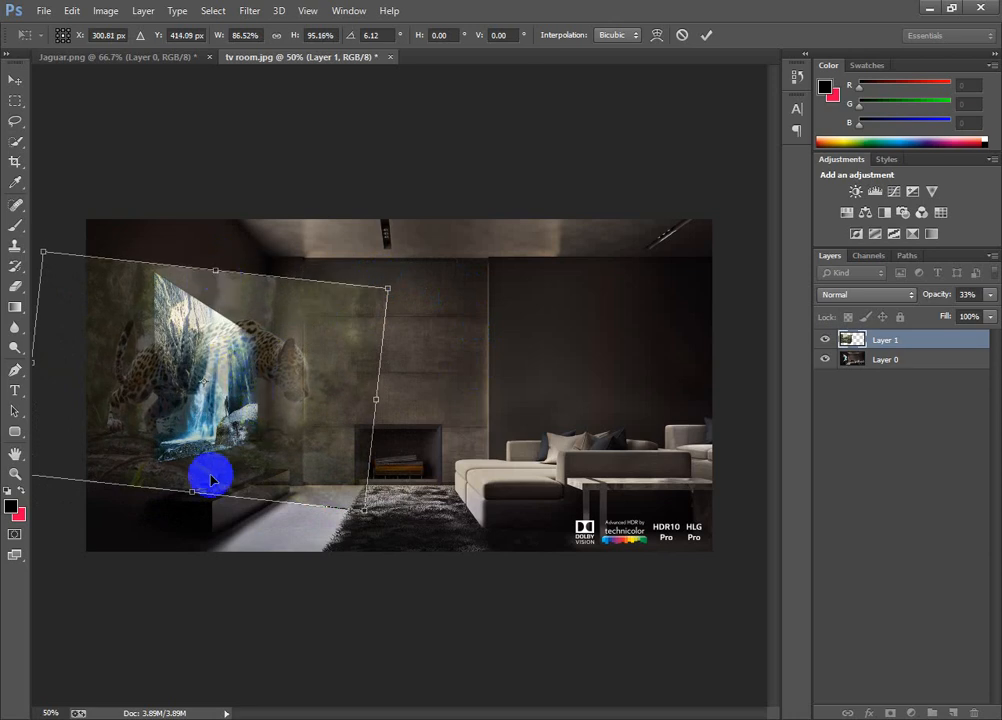
{"action": "mouse_move", "coordinate": [226, 458]}
{"action": "left_mouse_down"}
{"action": "mouse_move", "coordinate": [226, 467]}
{"action": "mouse_move", "coordinate": [228, 435]}
{"action": "left_mouse_up"}
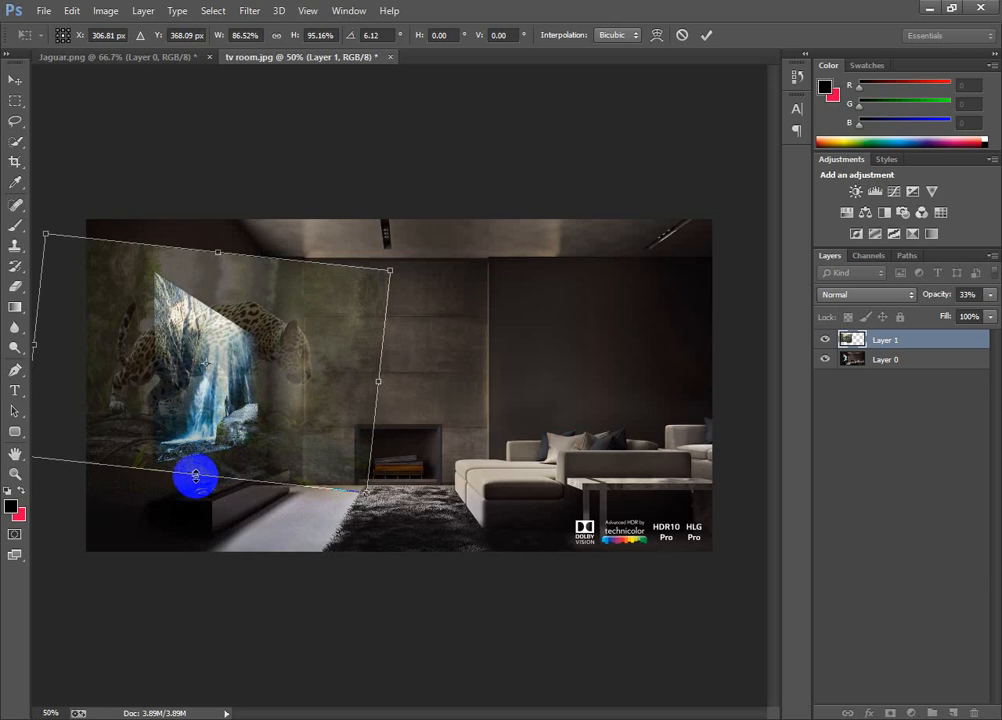
{"action": "left_click_drag", "start_coordinate": [194, 478], "coordinate": [202, 444]}
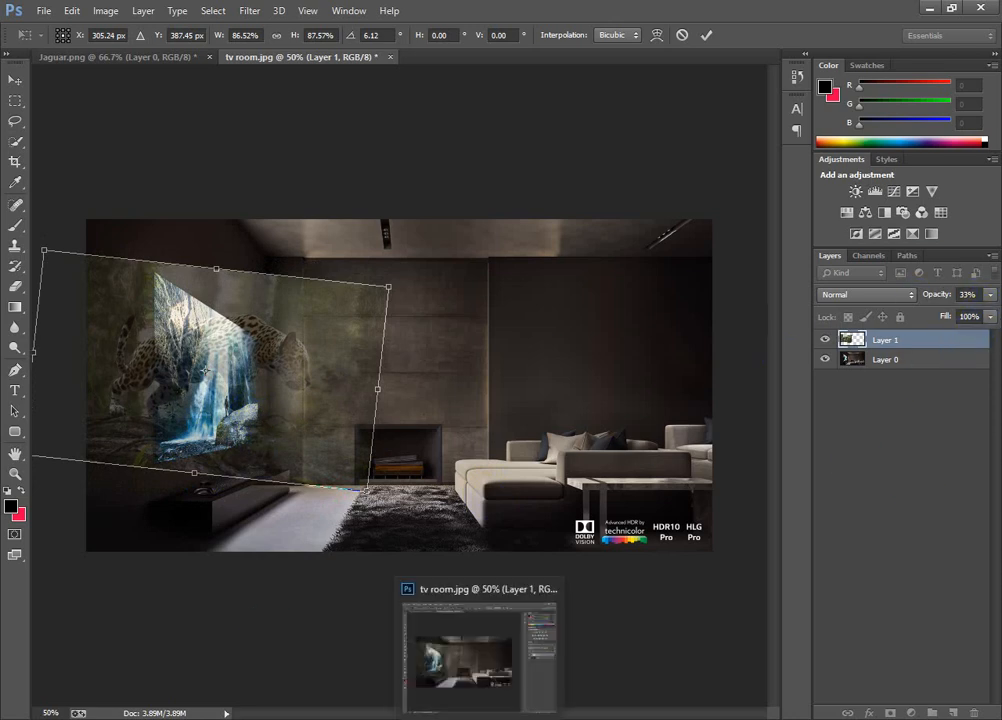
{"action": "key", "text": "Return"}
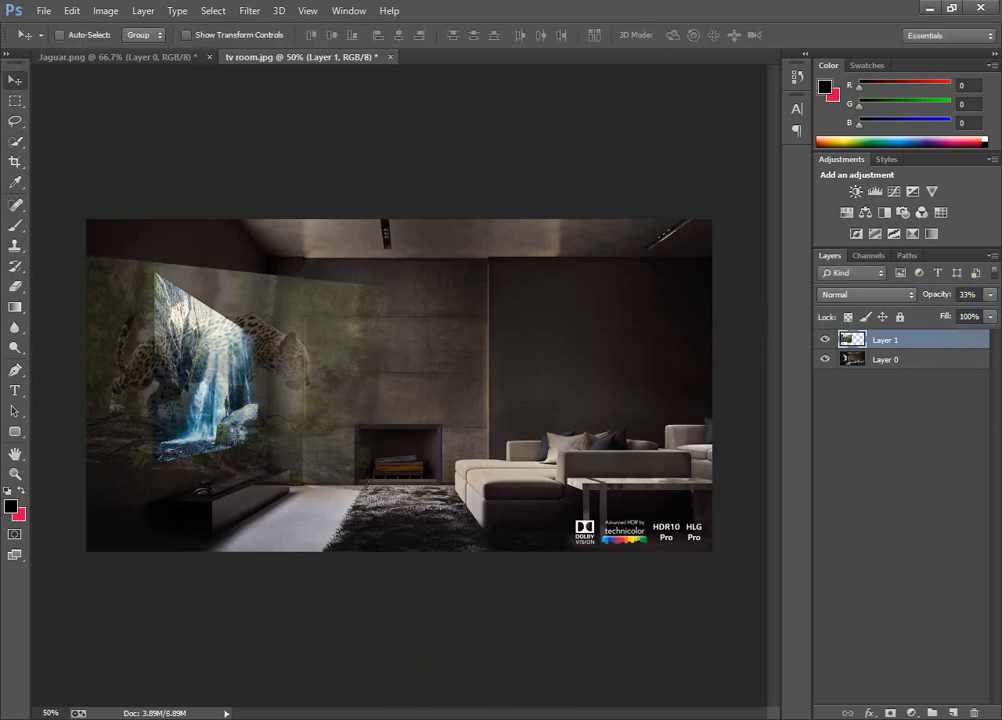
- Restore the jaguar layer's opacity to 100%
{"action": "left_click", "coordinate": [990, 294]}
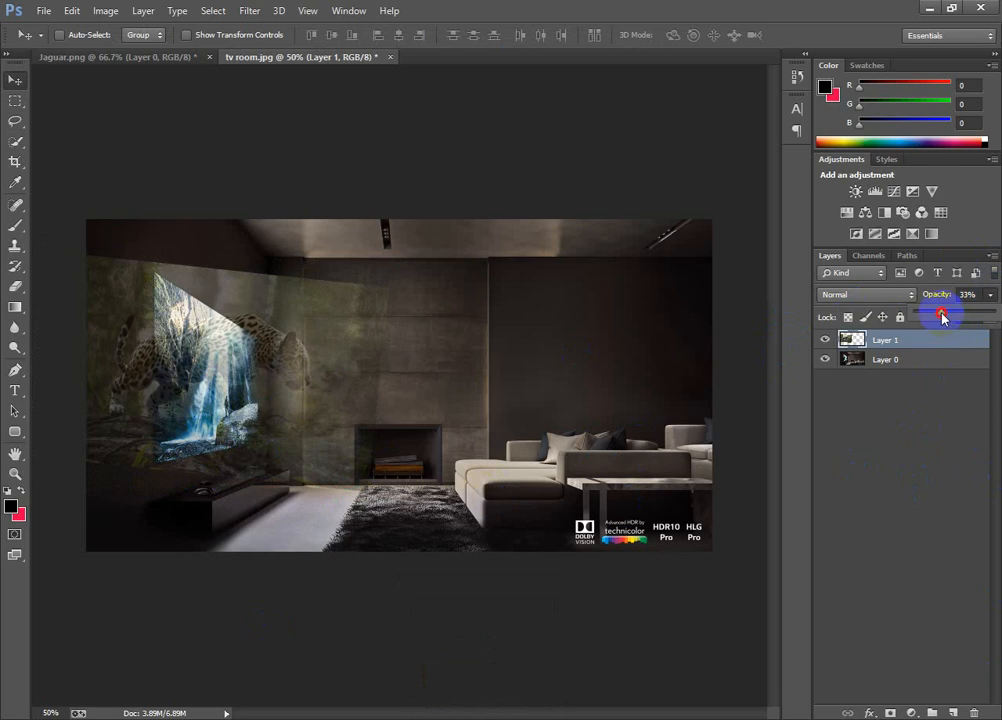
{"action": "left_click_drag", "start_coordinate": [941, 316], "coordinate": [968, 314]}
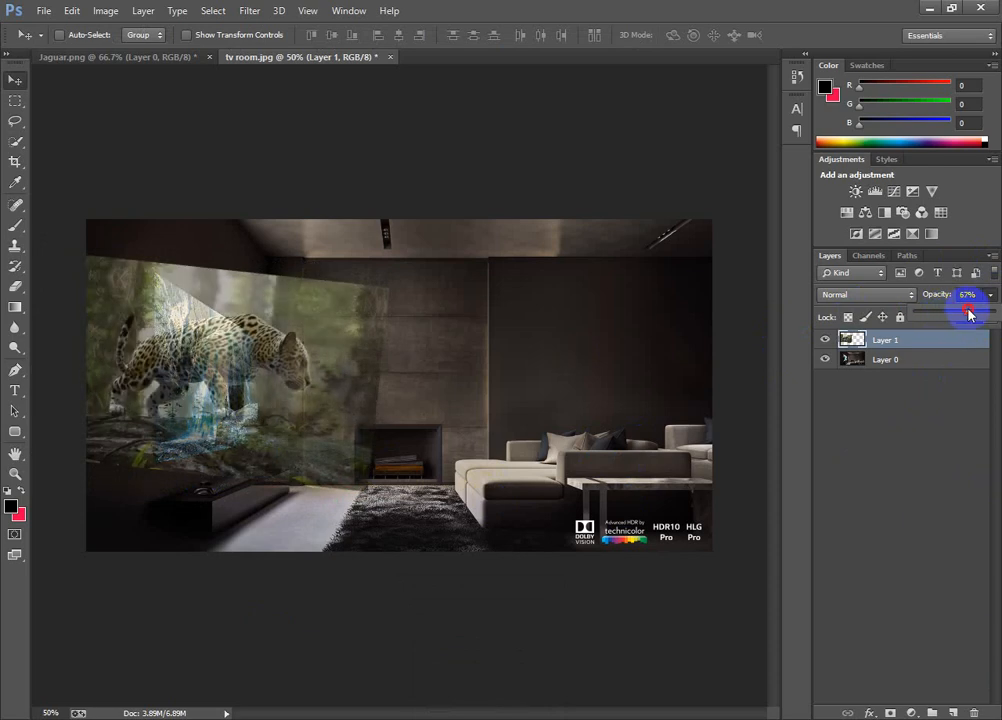
{"action": "left_click_drag", "start_coordinate": [958, 315], "coordinate": [955, 316]}
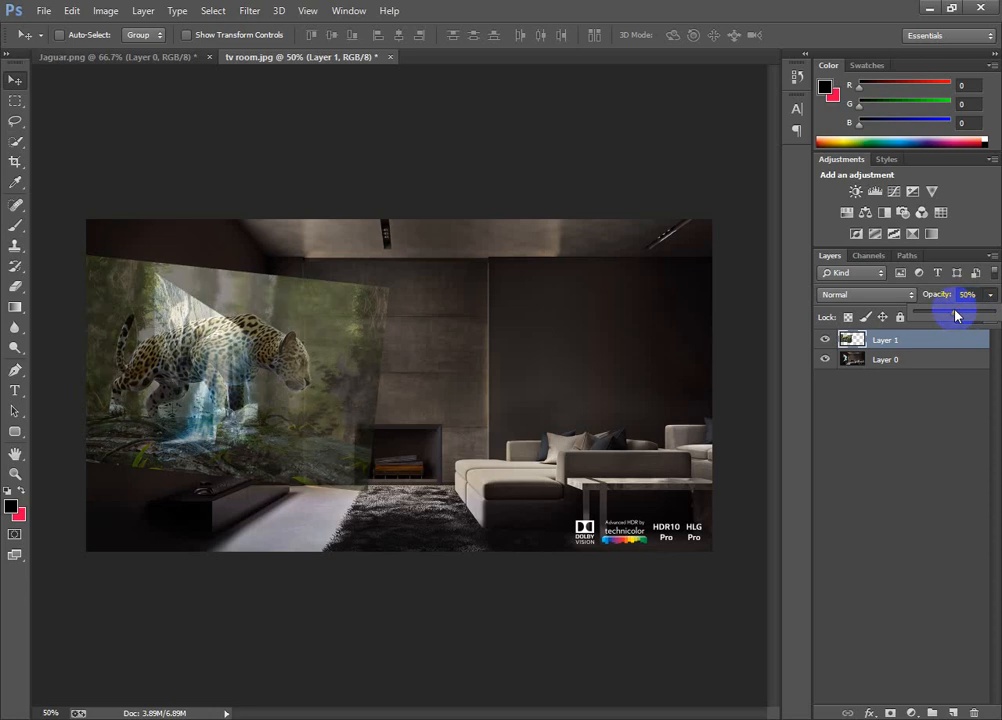
{"action": "left_click_drag", "start_coordinate": [956, 315], "coordinate": [995, 314]}
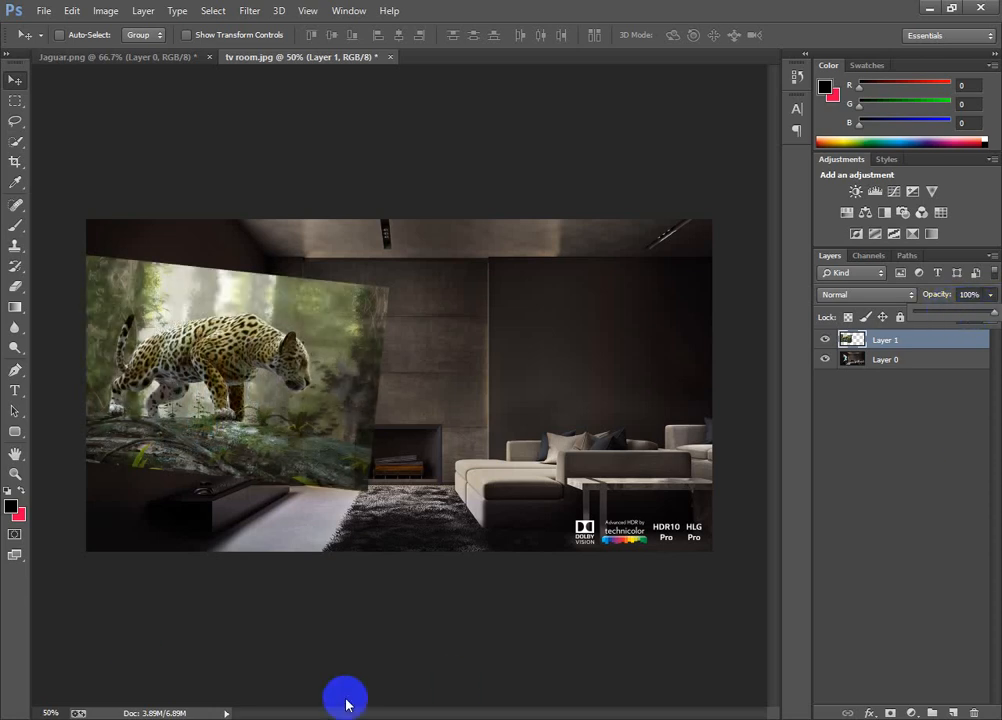
- Duplicate the room background layer, Layer 0, within tv room.jpg
{"action": "left_click", "coordinate": [850, 363]}
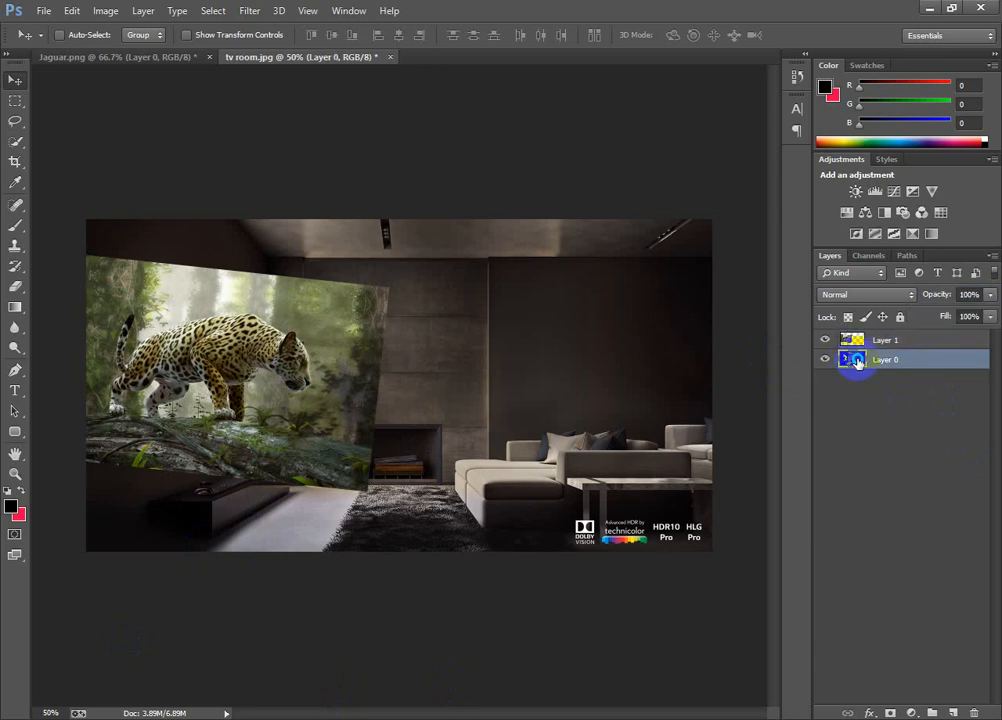
{"action": "right_click", "coordinate": [857, 363]}
{"action": "right_click", "coordinate": [879, 368]}
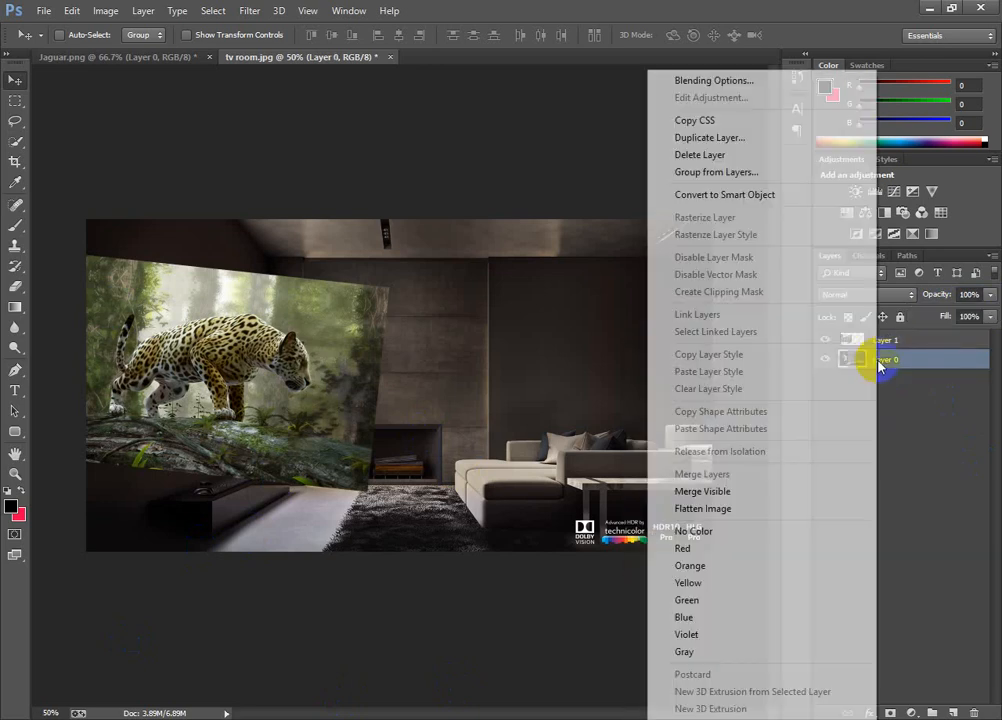
{"action": "left_click", "coordinate": [708, 138]}
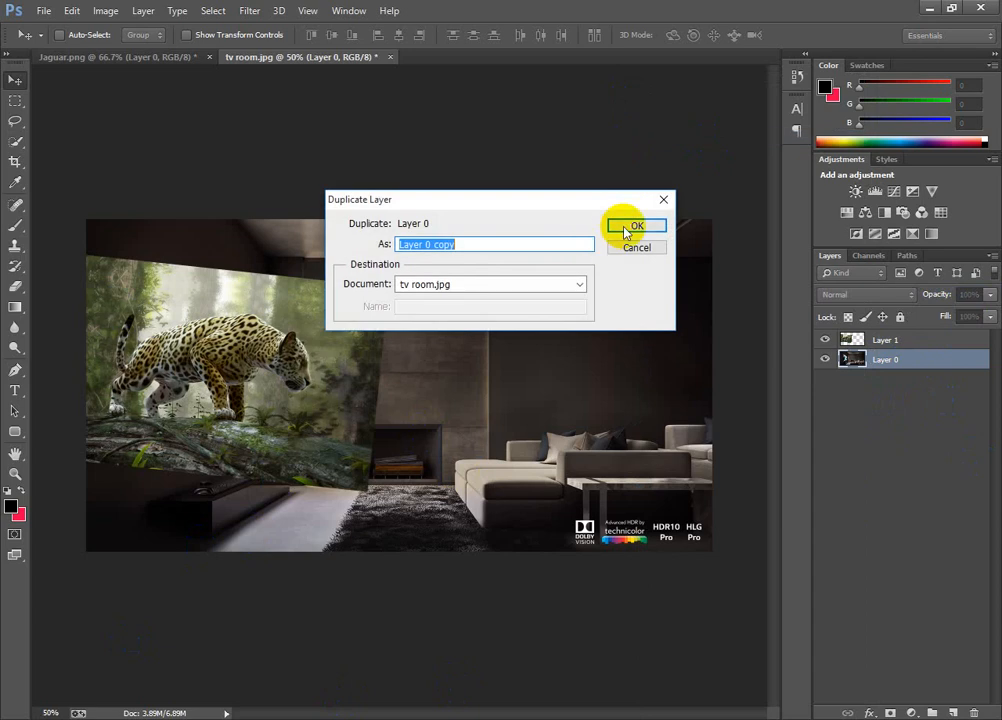
{"action": "left_click", "coordinate": [627, 228]}
- On Layer 1, start a Pen tool path at the jaguar's tail base and trace around its near hind leg and paw
{"action": "left_click", "coordinate": [855, 339]}
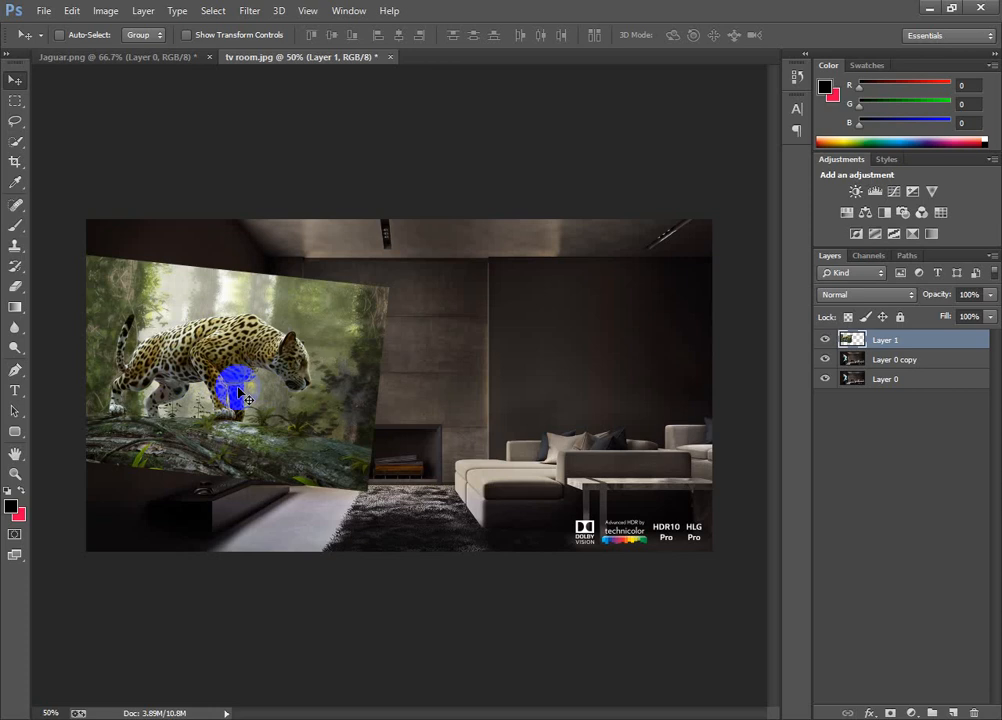
{"action": "left_click", "coordinate": [186, 360], "text": "ctrl"}
{"action": "left_click", "coordinate": [186, 360], "text": "ctrl"}
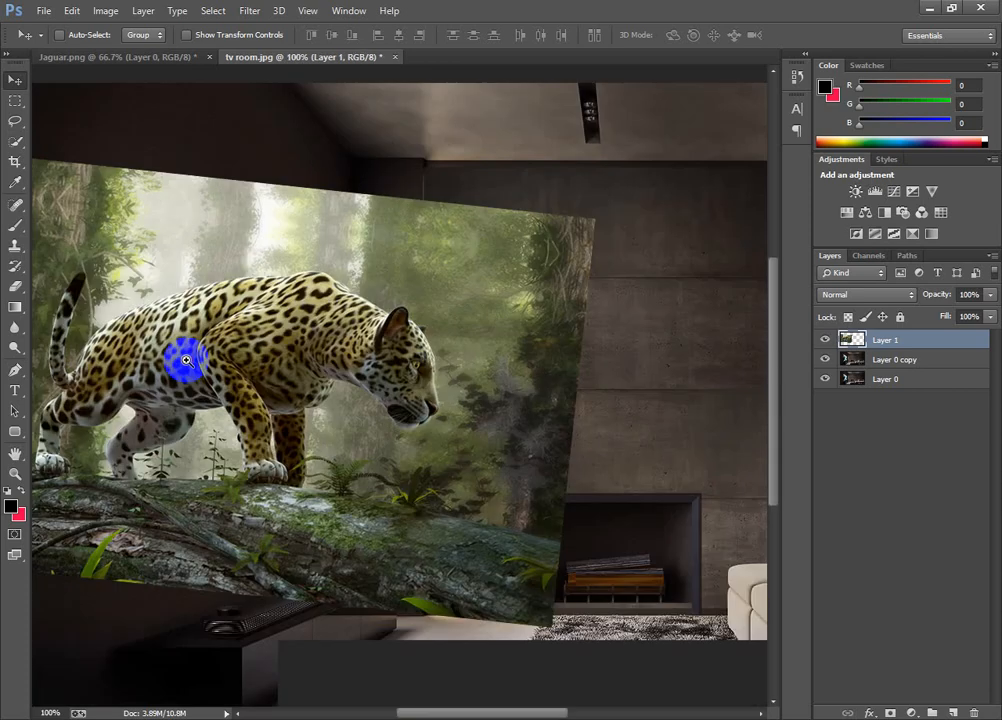
{"action": "left_click", "coordinate": [186, 360], "text": "ctrl"}
{"action": "left_click_drag", "start_coordinate": [188, 358], "coordinate": [405, 380]}
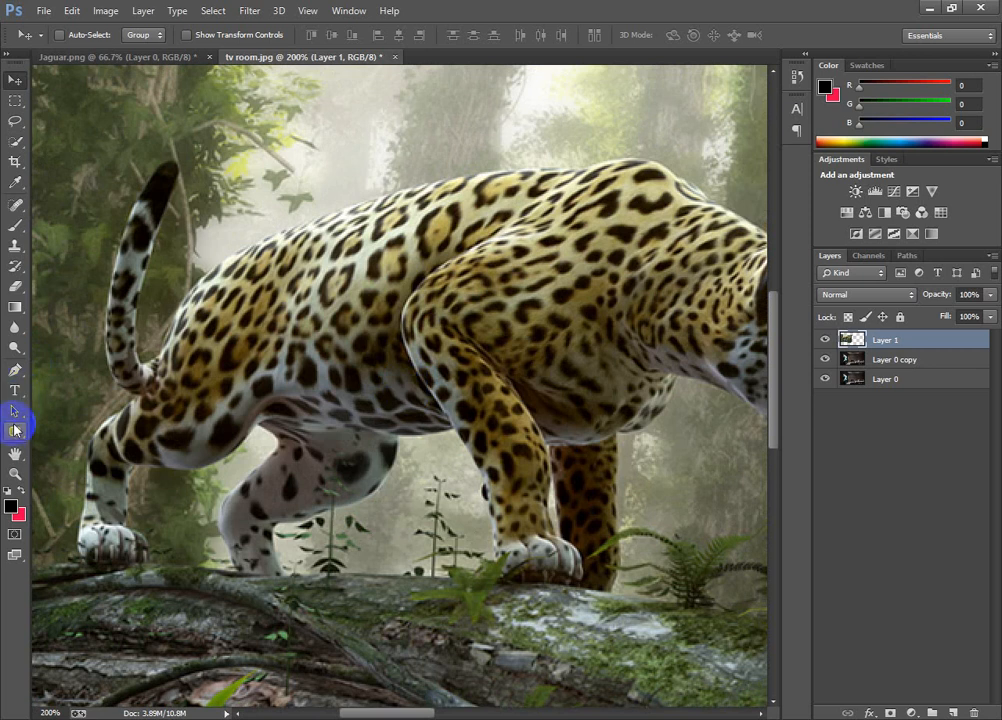
{"action": "left_click", "coordinate": [15, 372]}
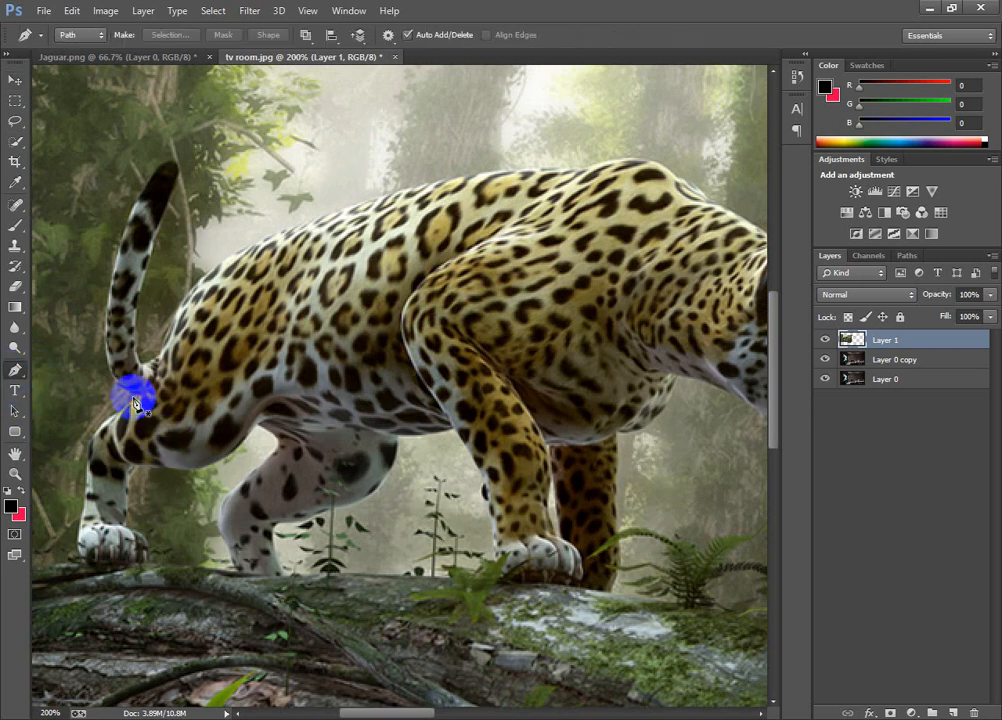
{"action": "left_click_drag", "start_coordinate": [135, 403], "coordinate": [87, 447]}
{"action": "left_click", "coordinate": [97, 432], "text": "alt"}
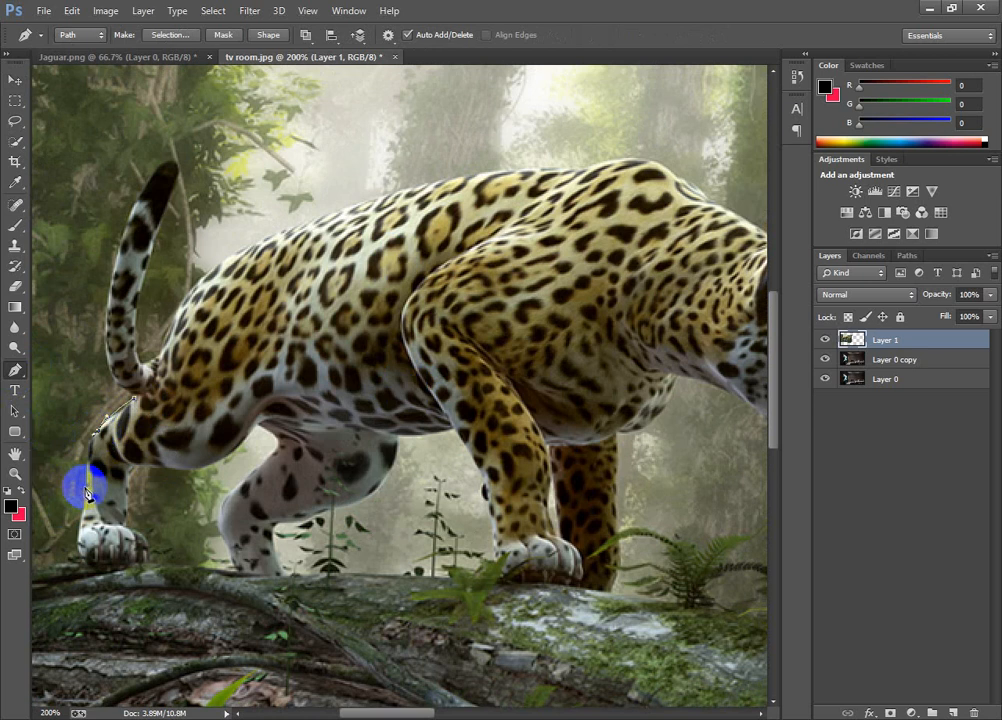
{"action": "mouse_move", "coordinate": [87, 492]}
{"action": "left_mouse_down"}
{"action": "mouse_move", "coordinate": [83, 514]}
{"action": "mouse_move", "coordinate": [84, 494]}
{"action": "left_mouse_up"}
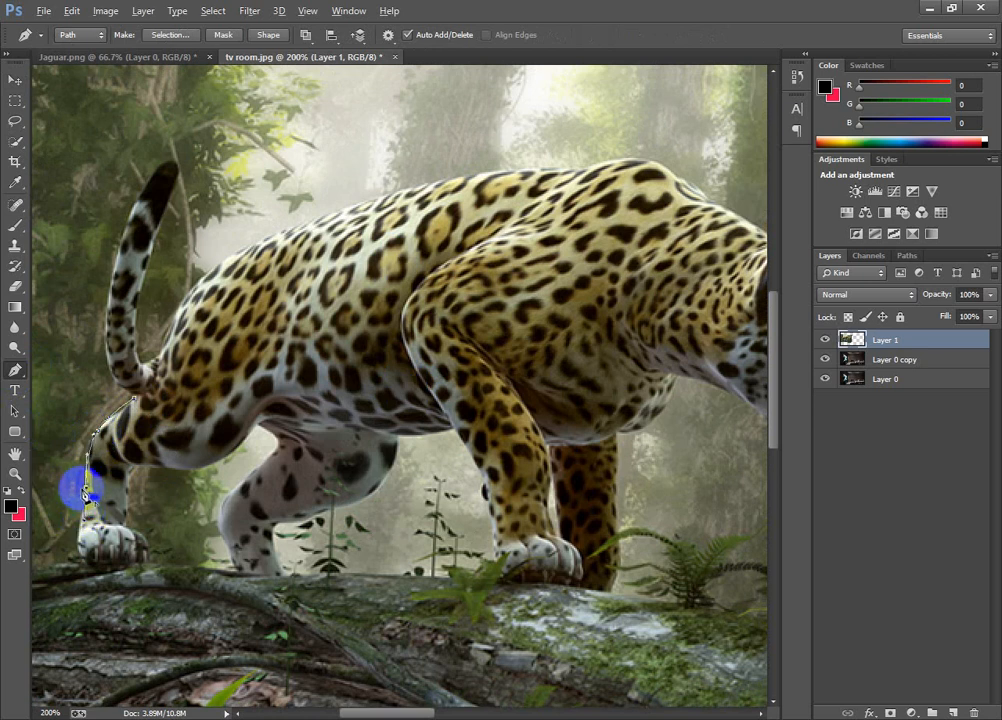
{"action": "left_click_drag", "start_coordinate": [81, 541], "coordinate": [140, 475]}
{"action": "left_click", "coordinate": [81, 554], "text": "alt"}
{"action": "left_click", "coordinate": [145, 562], "text": "alt"}
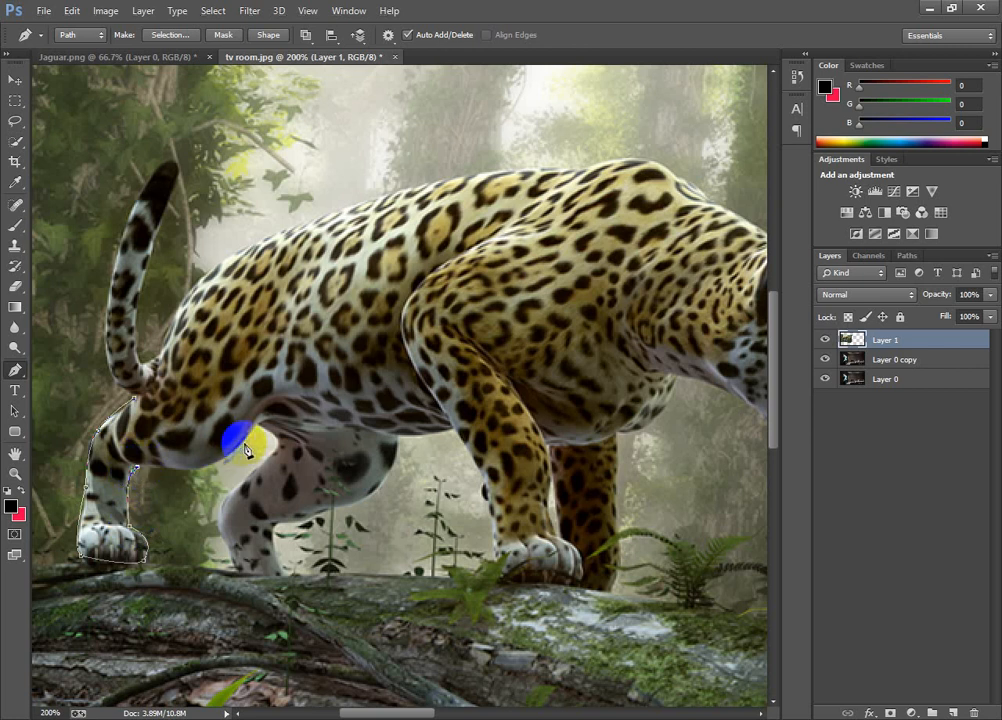
- Continue the path along the rear underside, then around the far hind leg and foot to the back of its thigh
{"action": "left_click_drag", "start_coordinate": [245, 440], "coordinate": [274, 398]}
{"action": "left_click", "coordinate": [247, 440], "text": "alt"}
{"action": "left_click", "coordinate": [259, 424]}
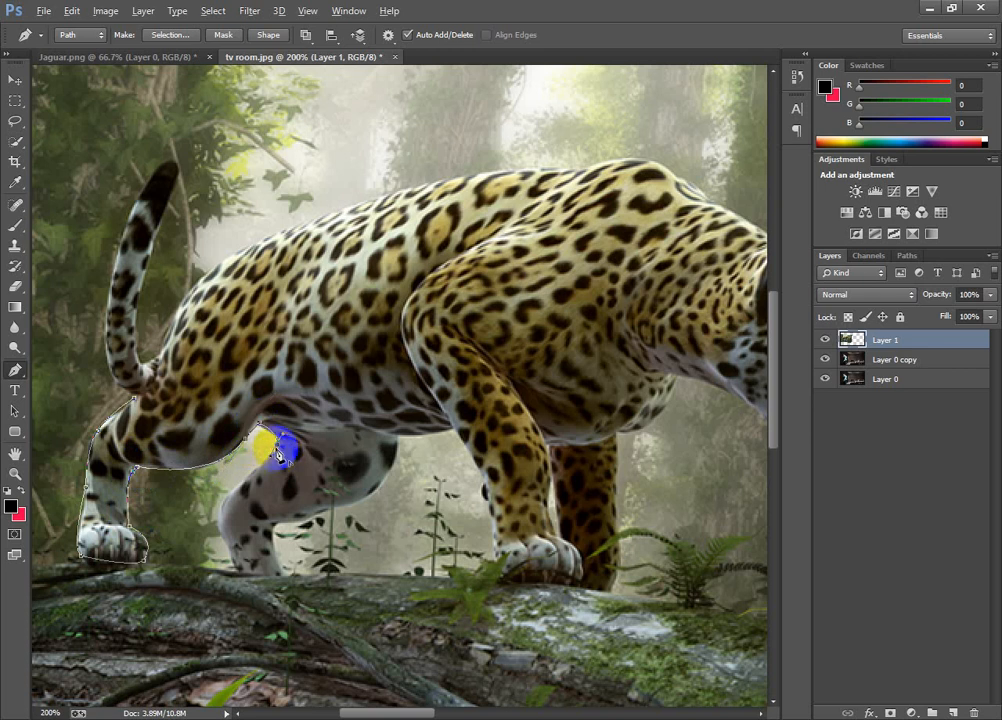
{"action": "left_click", "coordinate": [277, 441]}
{"action": "left_click", "coordinate": [232, 494]}
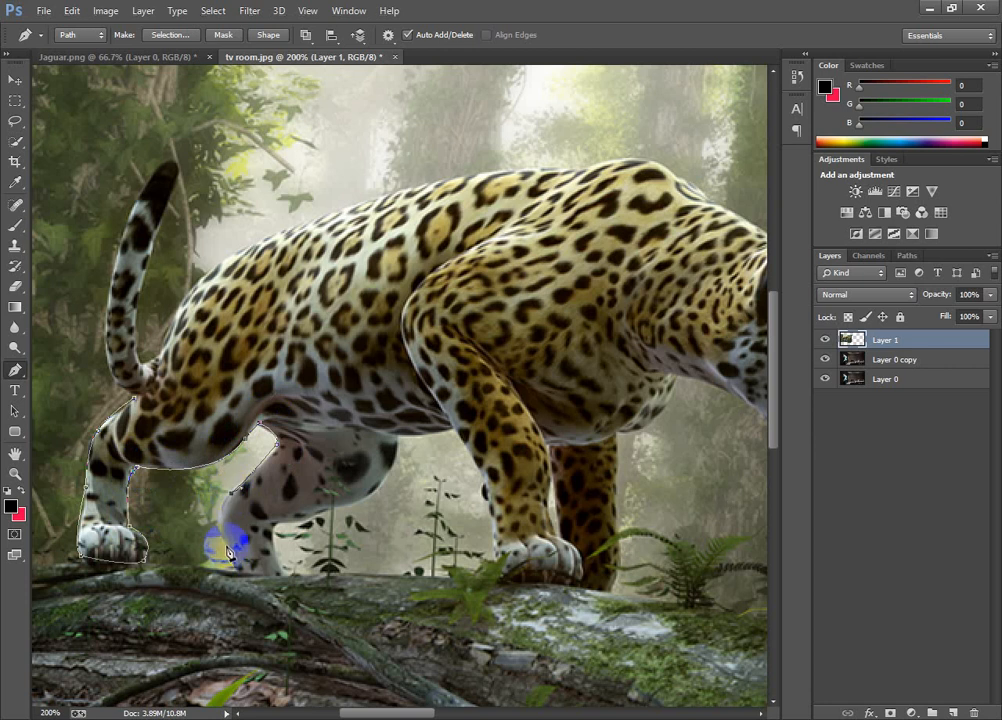
{"action": "left_click_drag", "start_coordinate": [229, 556], "coordinate": [283, 540]}
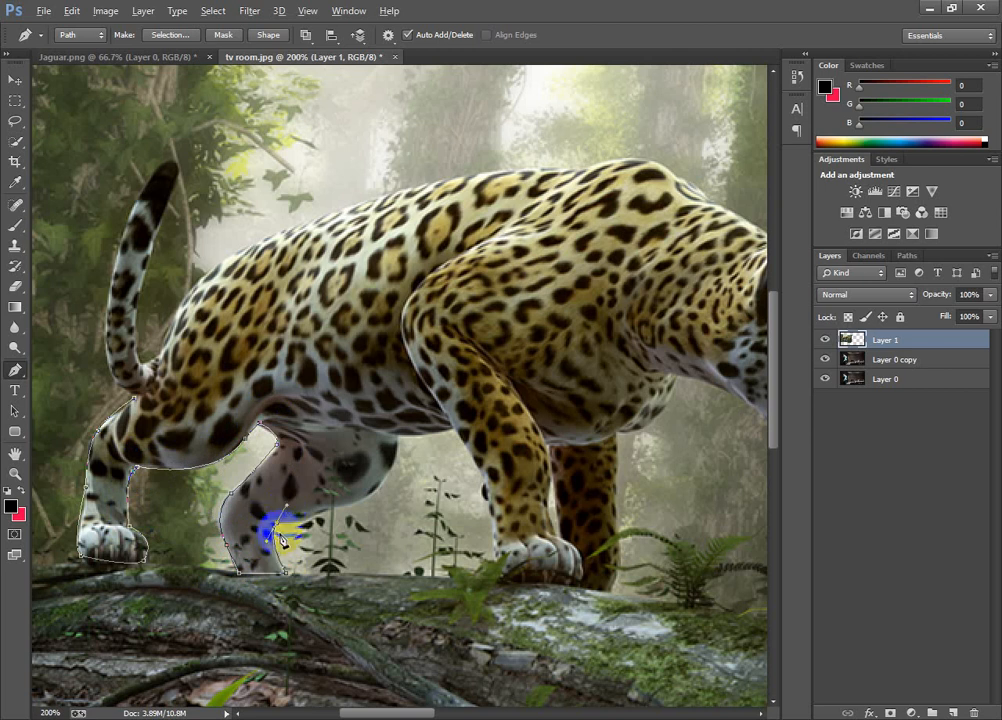
{"action": "left_click_drag", "start_coordinate": [330, 509], "coordinate": [363, 490]}
{"action": "left_click", "coordinate": [330, 509], "text": "alt"}
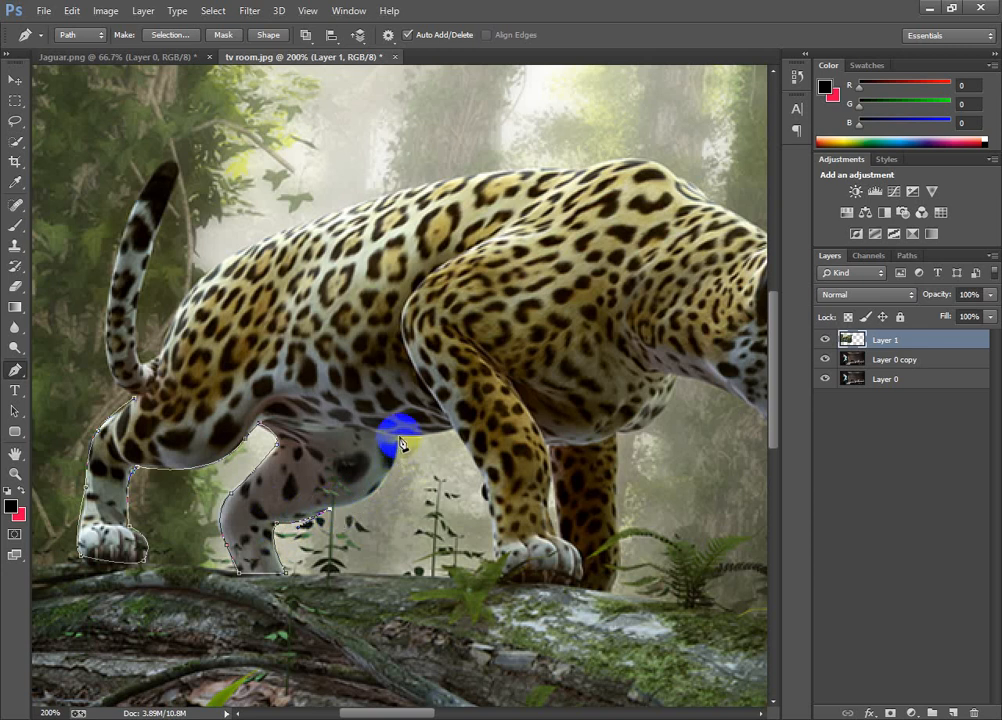
- Trace the path along the belly and around both front legs and paws, ending where the far foreleg meets the chest
{"action": "left_click_drag", "start_coordinate": [401, 442], "coordinate": [408, 368]}
{"action": "left_click", "coordinate": [456, 434]}
{"action": "left_click_drag", "start_coordinate": [495, 562], "coordinate": [484, 623]}
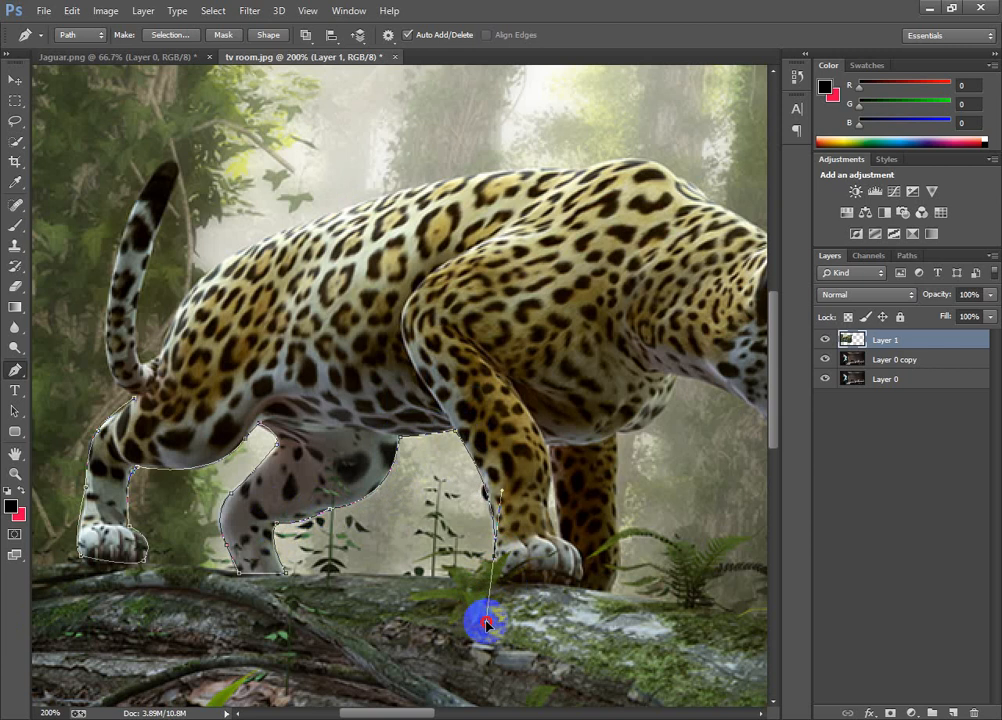
{"action": "left_click", "coordinate": [495, 557], "text": "alt"}
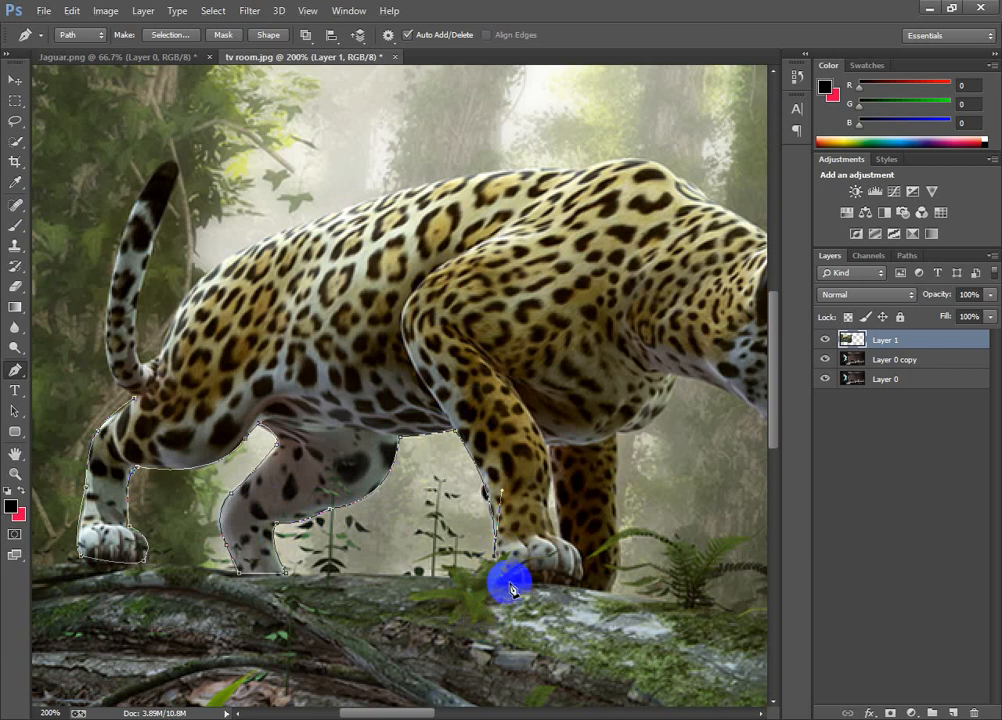
{"action": "left_click", "coordinate": [503, 582]}
{"action": "left_click", "coordinate": [579, 587]}
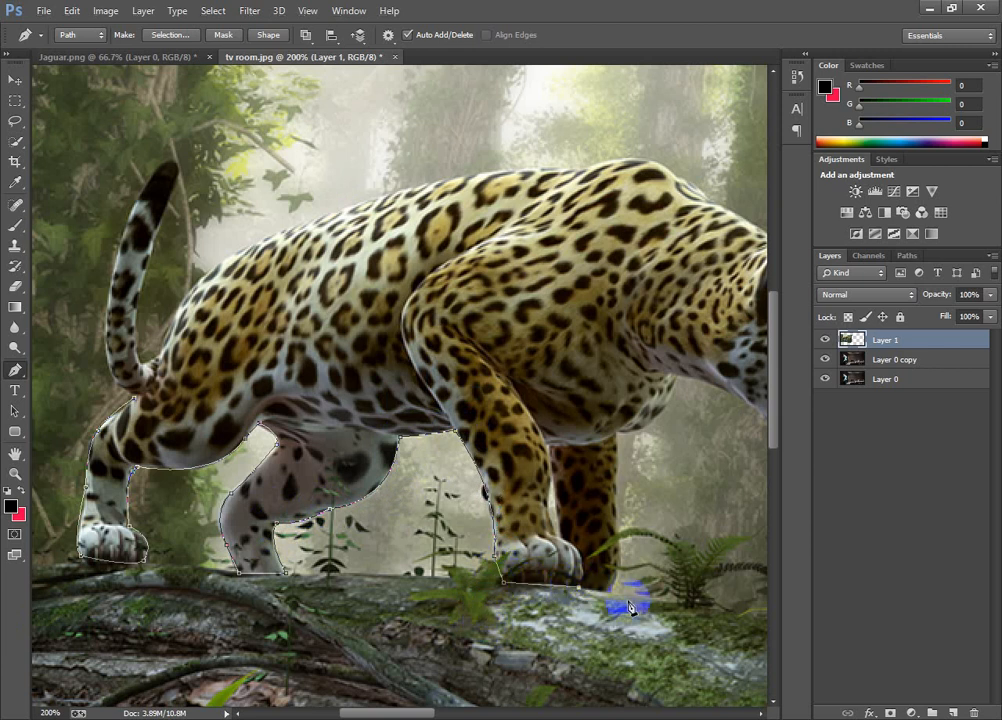
{"action": "left_click", "coordinate": [613, 590]}
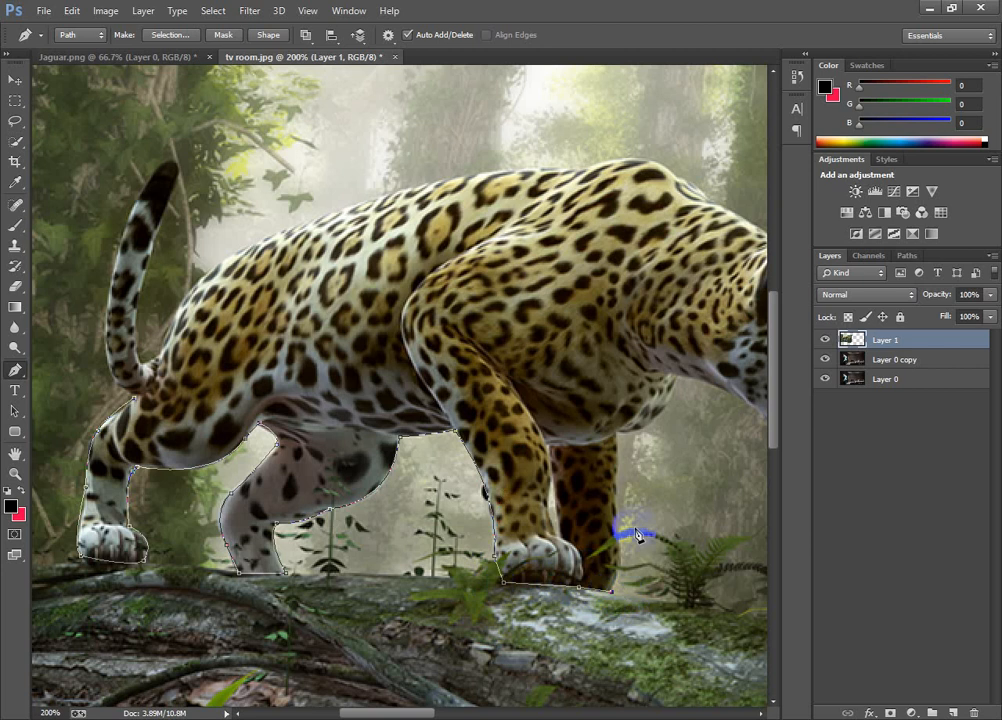
{"action": "left_click", "coordinate": [617, 424]}
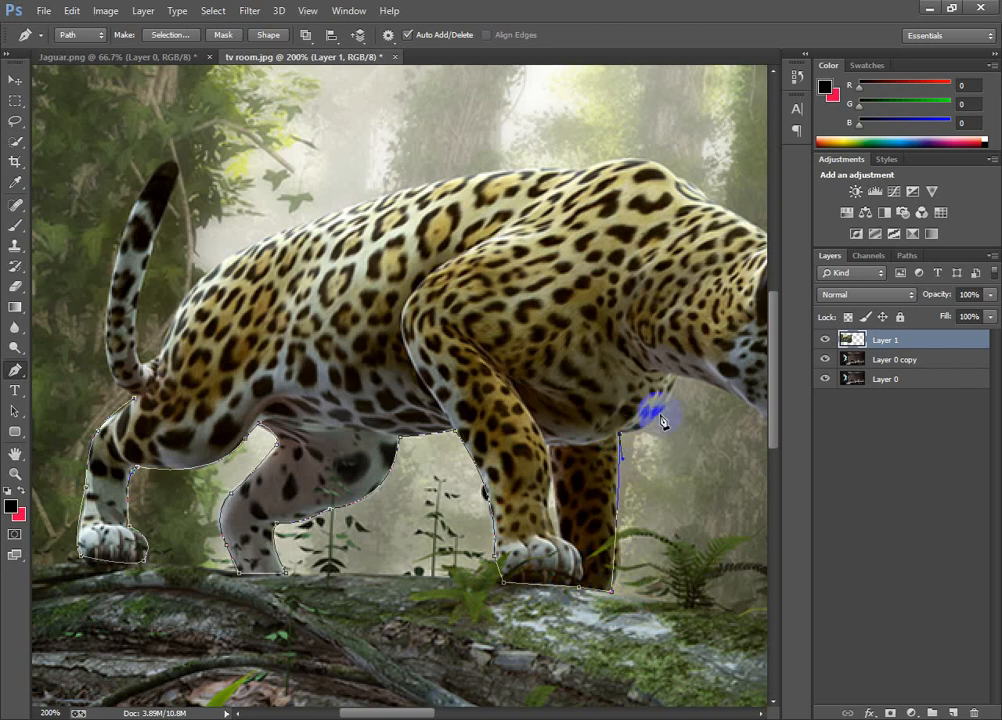
- Continue the path up the chest, along the throat and jaw, and around the muzzle and nose to the brow
{"action": "left_click_drag", "start_coordinate": [680, 378], "coordinate": [409, 353]}
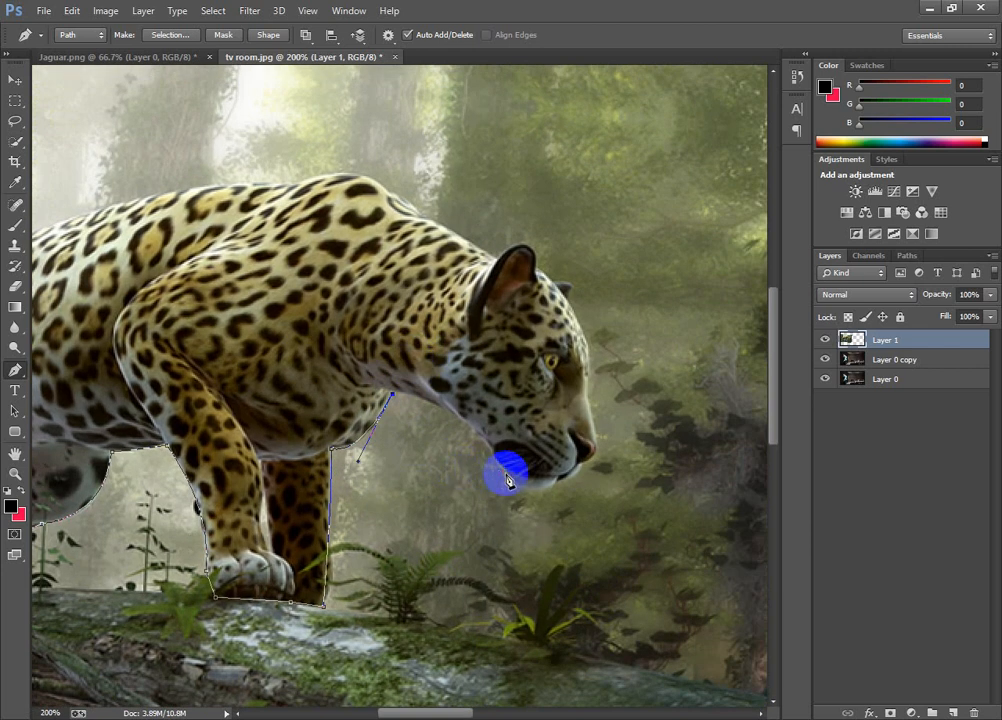
{"action": "left_click_drag", "start_coordinate": [507, 476], "coordinate": [540, 550]}
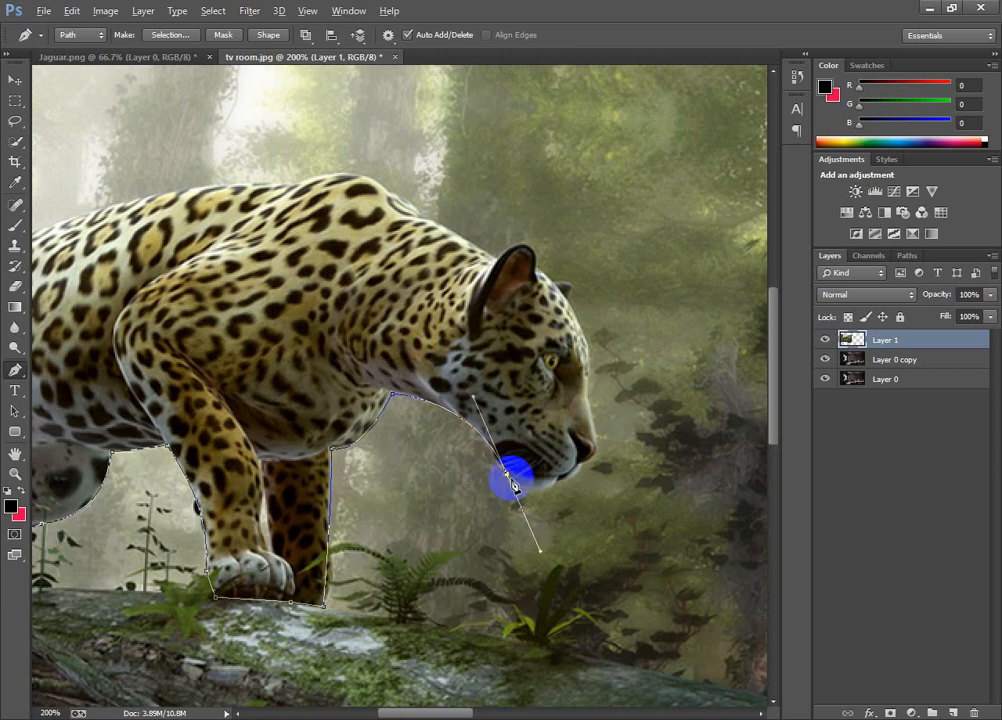
{"action": "left_click_drag", "start_coordinate": [582, 467], "coordinate": [614, 413]}
{"action": "left_click", "coordinate": [583, 467]}
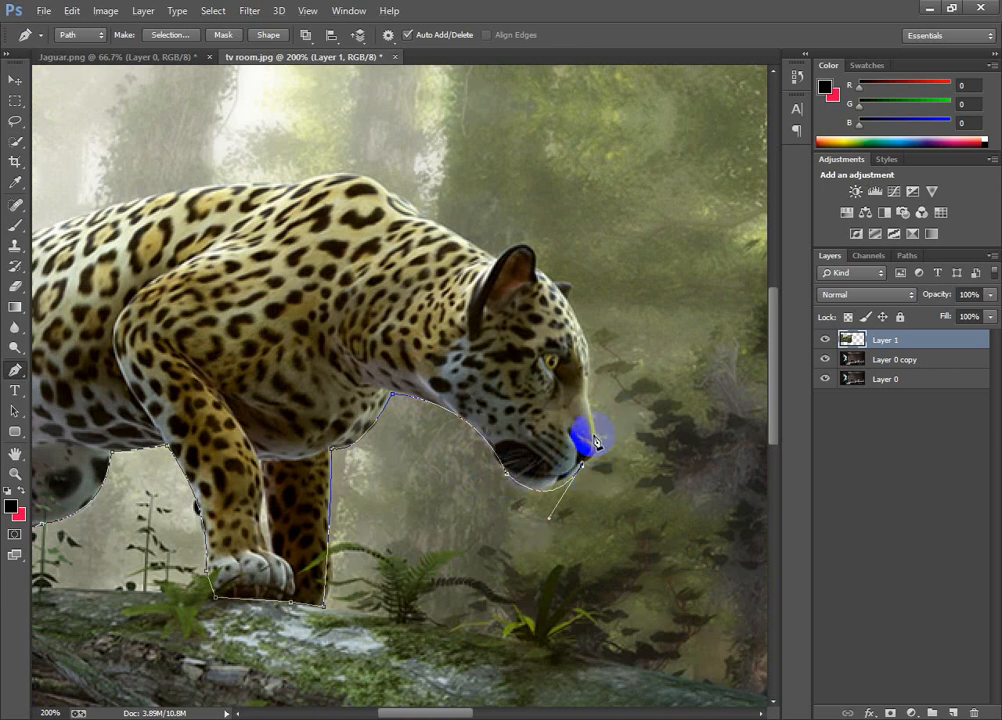
{"action": "left_click_drag", "start_coordinate": [594, 422], "coordinate": [553, 463]}
{"action": "left_click", "coordinate": [597, 421]}
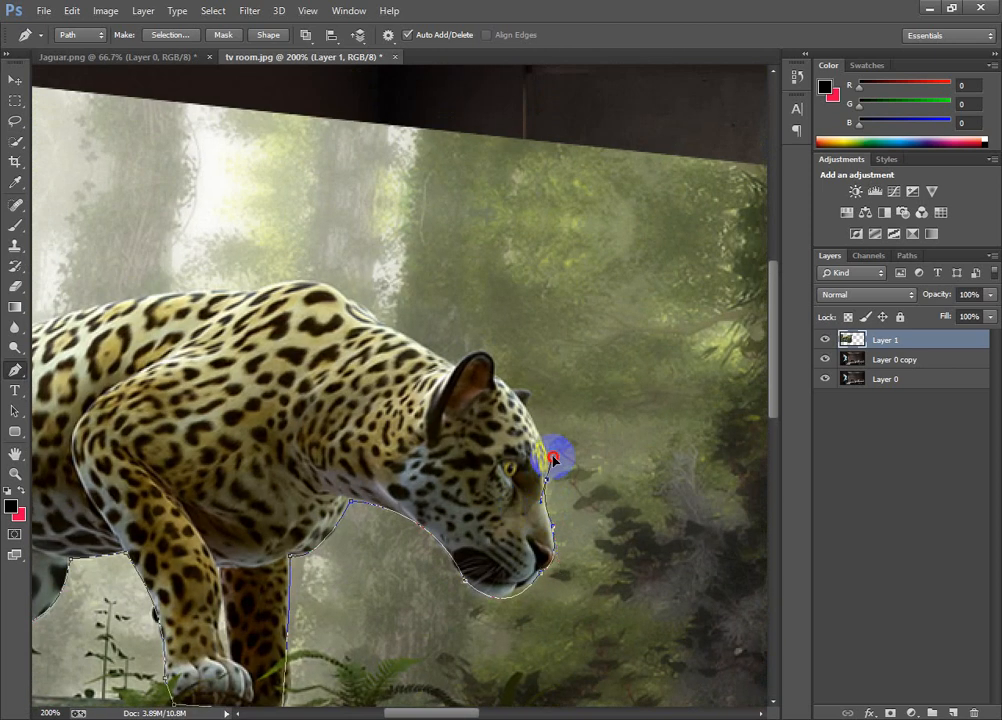
{"action": "left_click", "coordinate": [546, 484]}
{"action": "left_click", "coordinate": [546, 482], "text": "alt"}
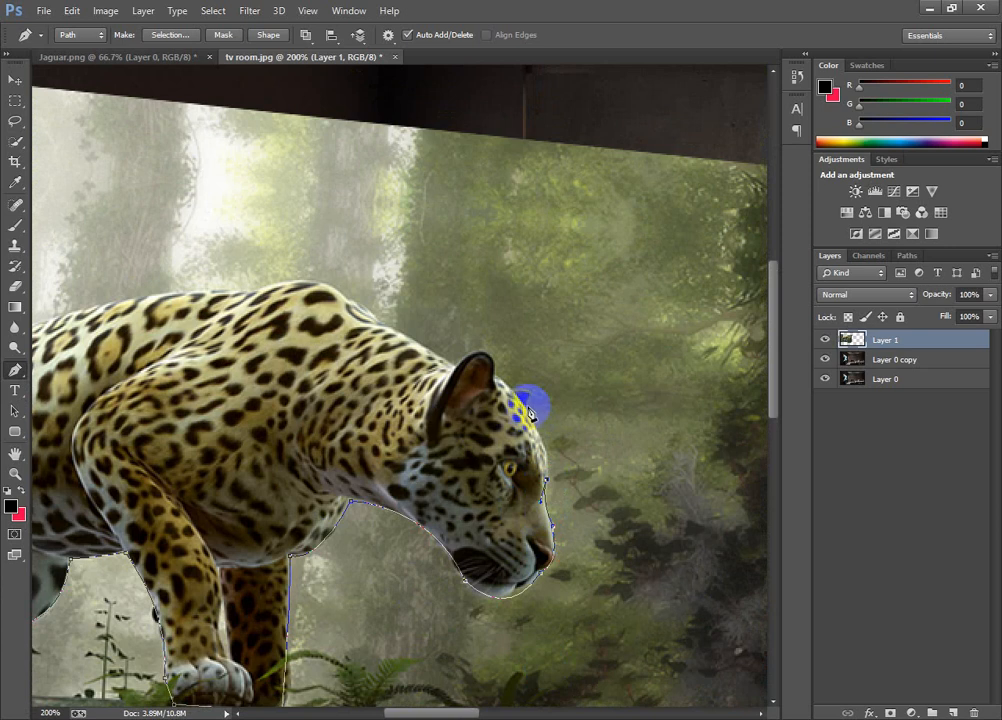
- Trace the path over the forehead, around the ears, and along the neck to the shoulder hump
{"action": "left_click", "coordinate": [507, 375]}
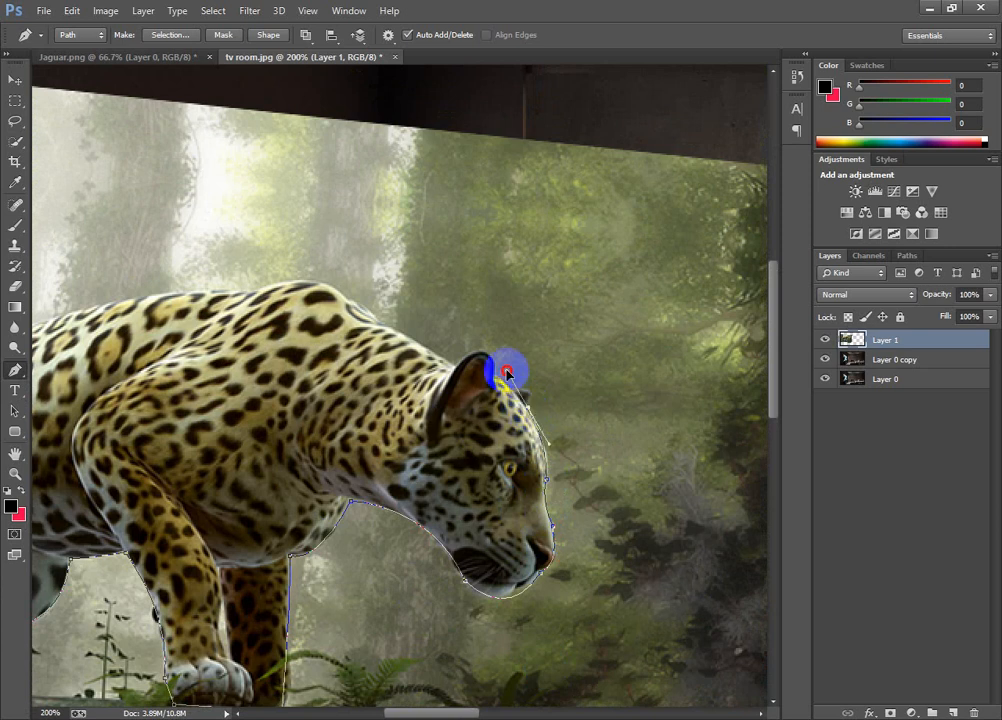
{"action": "left_click_drag", "start_coordinate": [507, 373], "coordinate": [465, 480]}
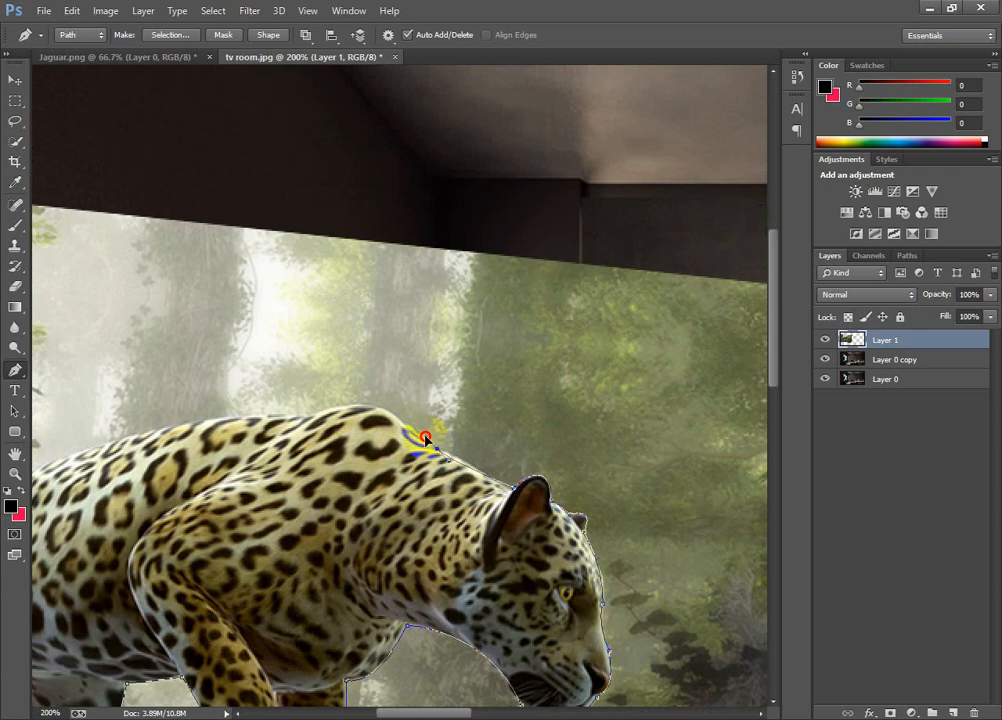
{"action": "left_click", "coordinate": [381, 418]}
{"action": "left_click", "coordinate": [309, 418]}
{"action": "left_click_drag", "start_coordinate": [313, 420], "coordinate": [530, 513]}
{"action": "left_click", "coordinate": [313, 416], "text": "alt"}
- Trace the path along the back and rump to the tail base and close it at its starting point, excluding the tail
{"action": "left_click", "coordinate": [381, 530]}
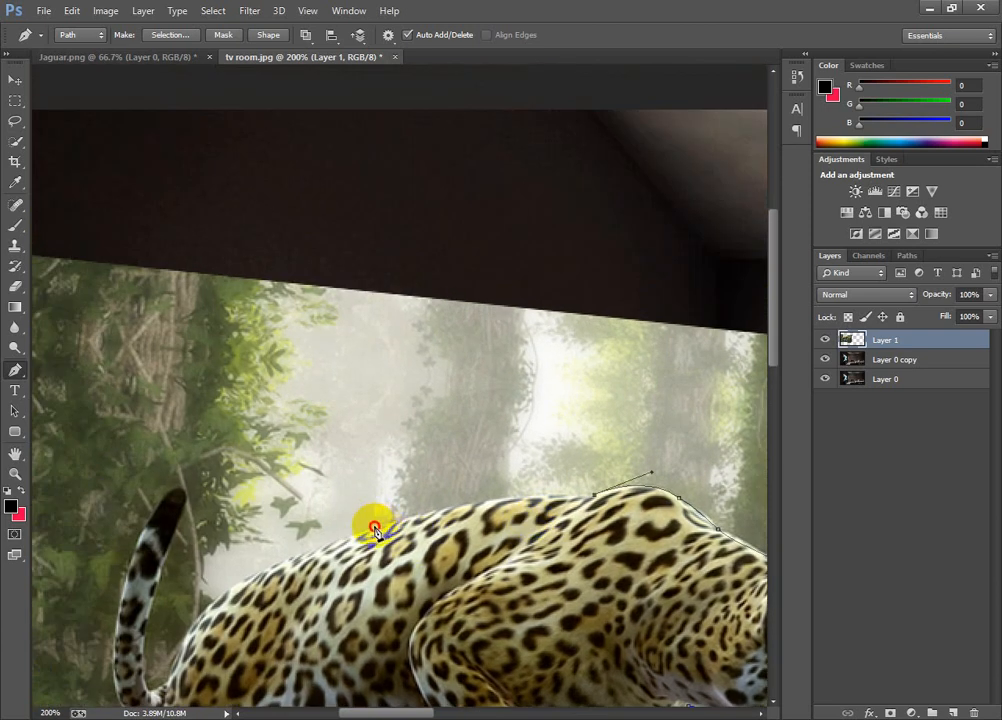
{"action": "left_click_drag", "start_coordinate": [375, 530], "coordinate": [470, 451]}
{"action": "left_click", "coordinate": [381, 525], "text": "alt"}
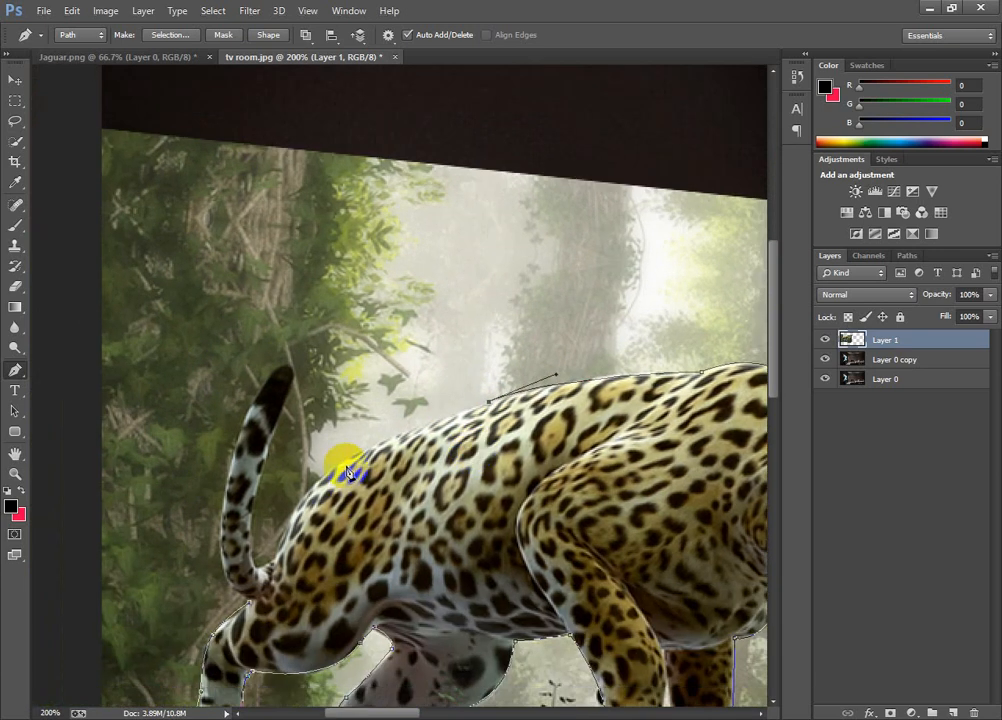
{"action": "left_click_drag", "start_coordinate": [340, 463], "coordinate": [286, 488]}
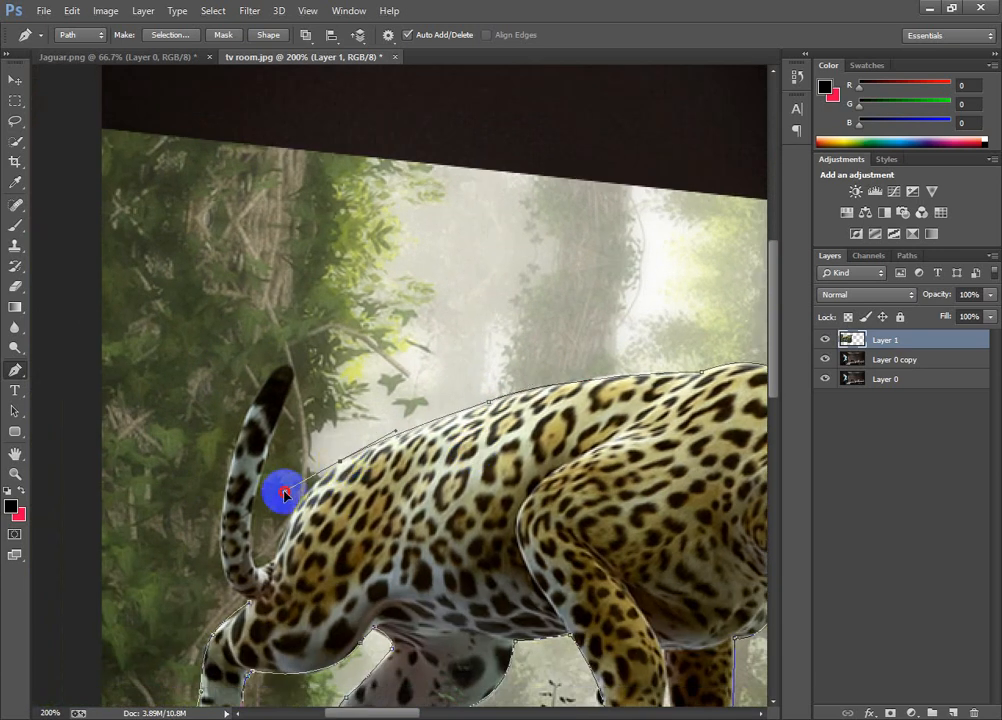
{"action": "left_click", "coordinate": [340, 463], "text": "alt"}
{"action": "left_click_drag", "start_coordinate": [278, 556], "coordinate": [254, 619]}
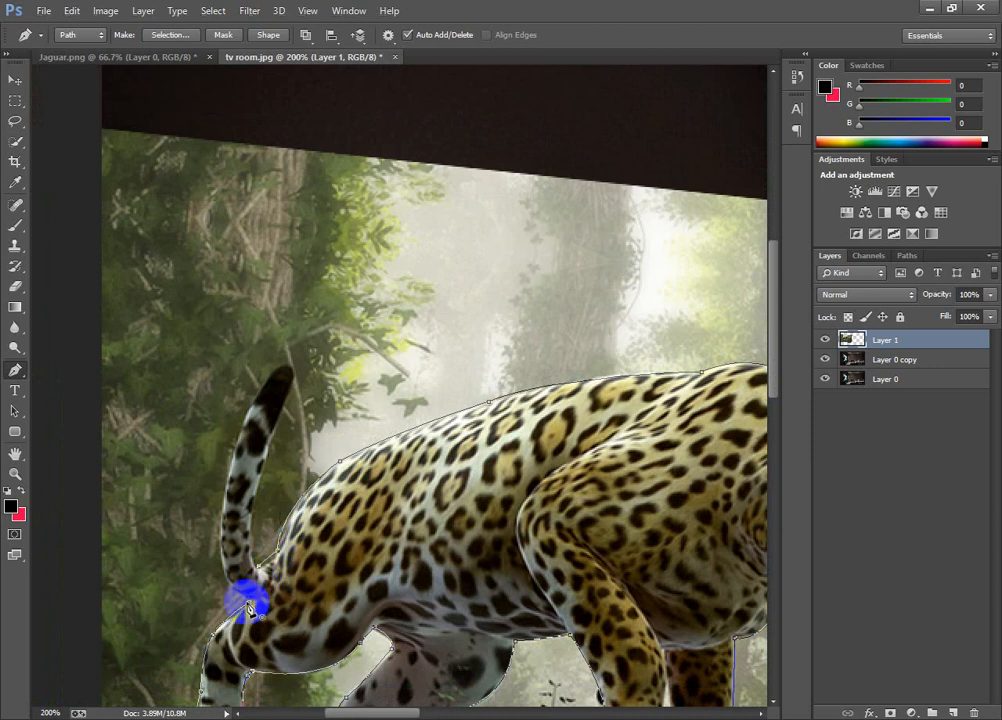
- Convert the jaguar path to a new anti-aliased selection with a 0-pixel feather and add it as Layer 1's layer mask
{"action": "scroll", "coordinate": [373, 564], "scroll_direction": "down", "scroll_amount": 2}
{"action": "left_click_drag", "start_coordinate": [452, 547], "coordinate": [340, 486]}
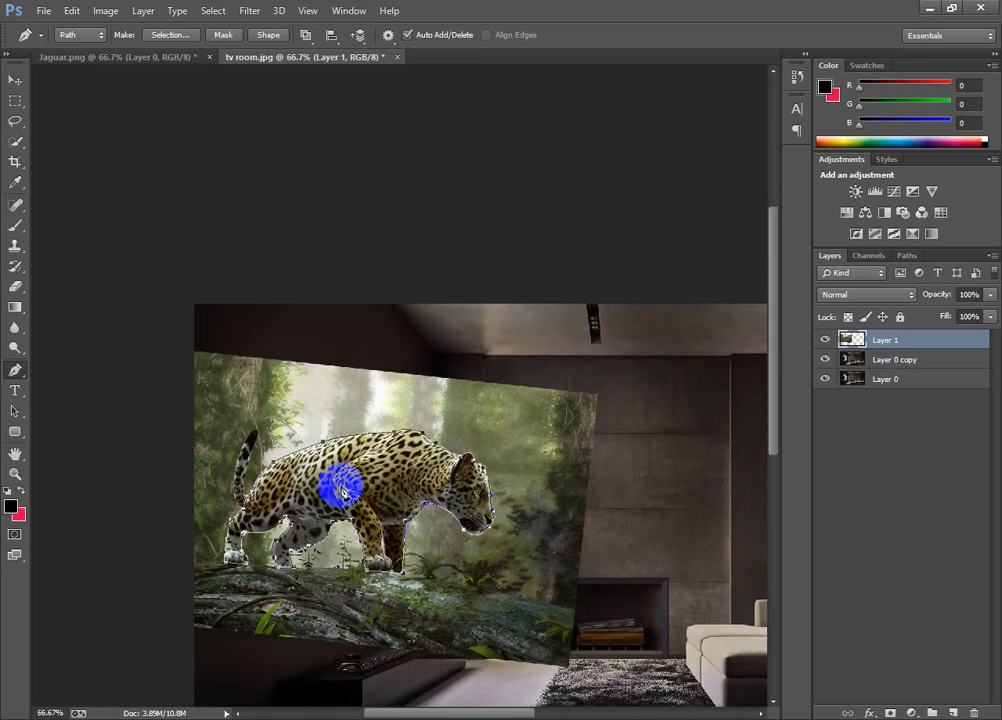
{"action": "right_click", "coordinate": [370, 472]}
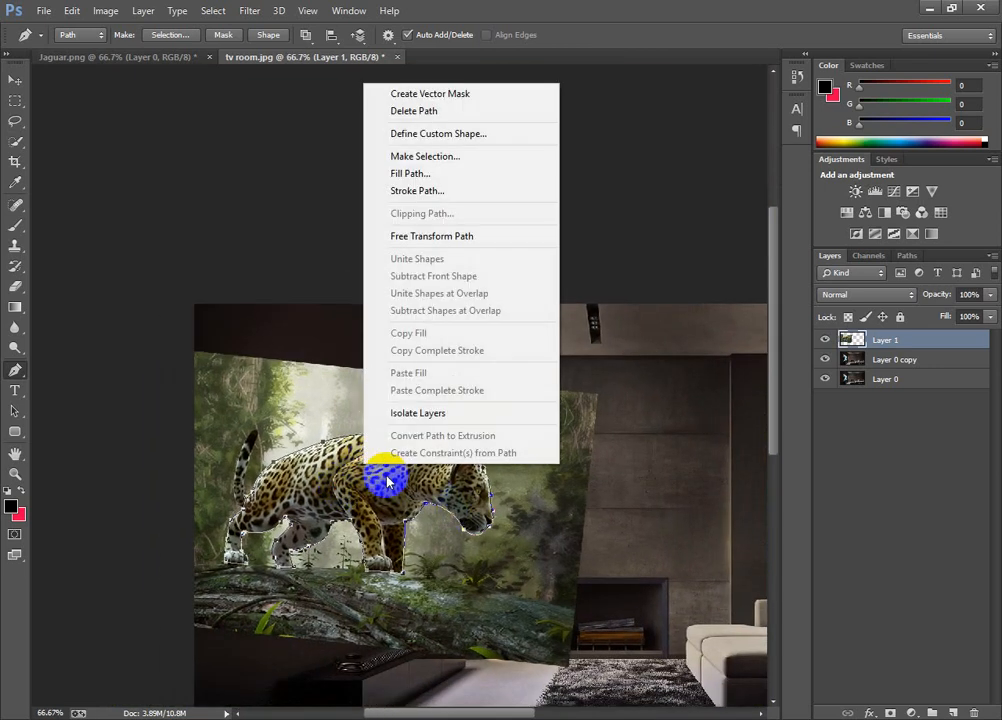
{"action": "left_click", "coordinate": [441, 157]}
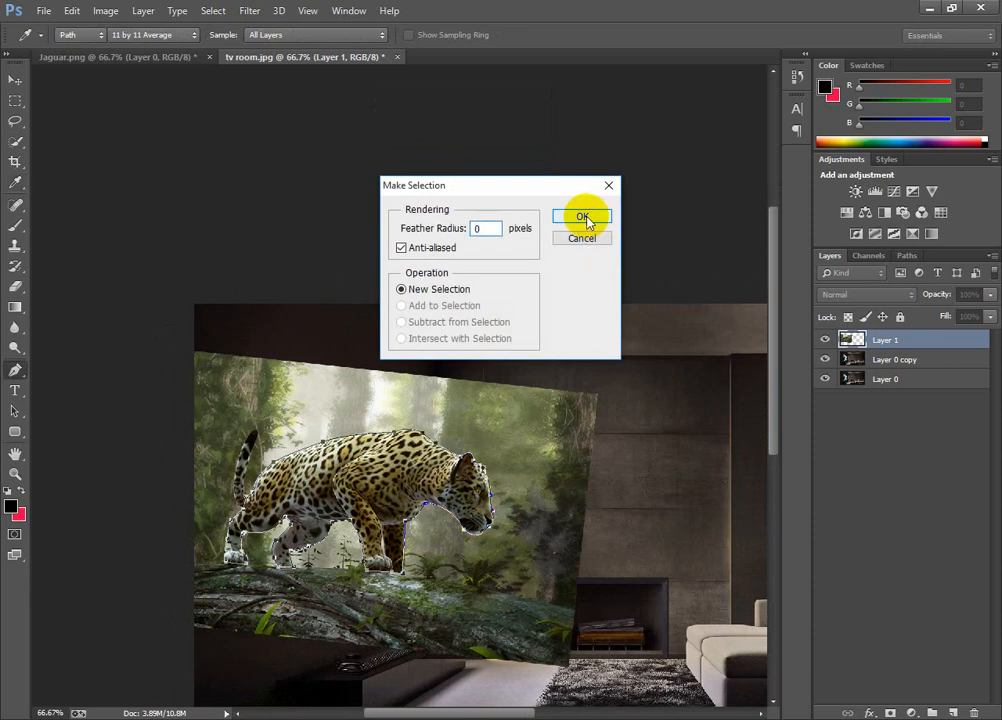
{"action": "left_click", "coordinate": [582, 217]}
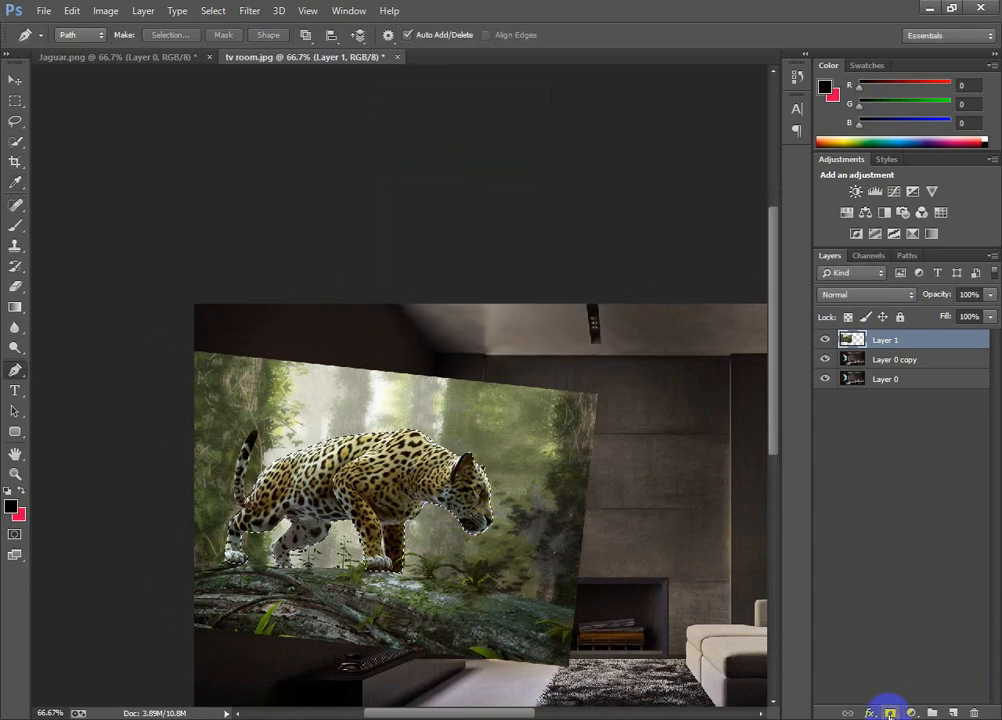
{"action": "left_click", "coordinate": [888, 712]}
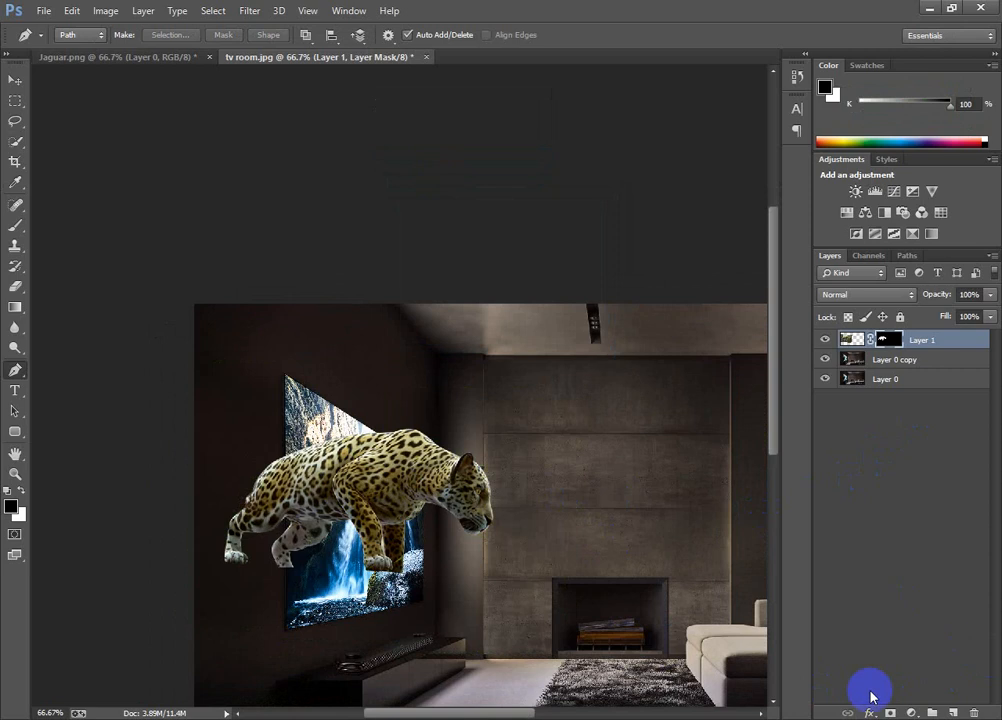
- Move the masked jaguar about 0.75 in down and 0.083 in left over the wall TV
{"action": "left_click", "coordinate": [15, 79]}
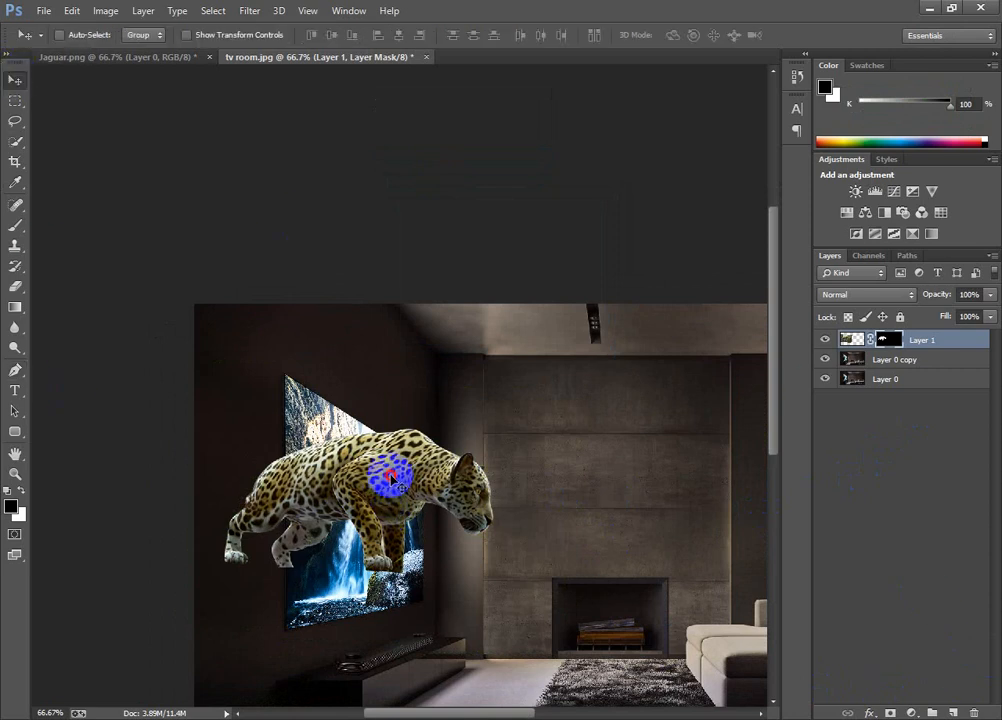
{"action": "left_click_drag", "start_coordinate": [385, 476], "coordinate": [387, 505]}
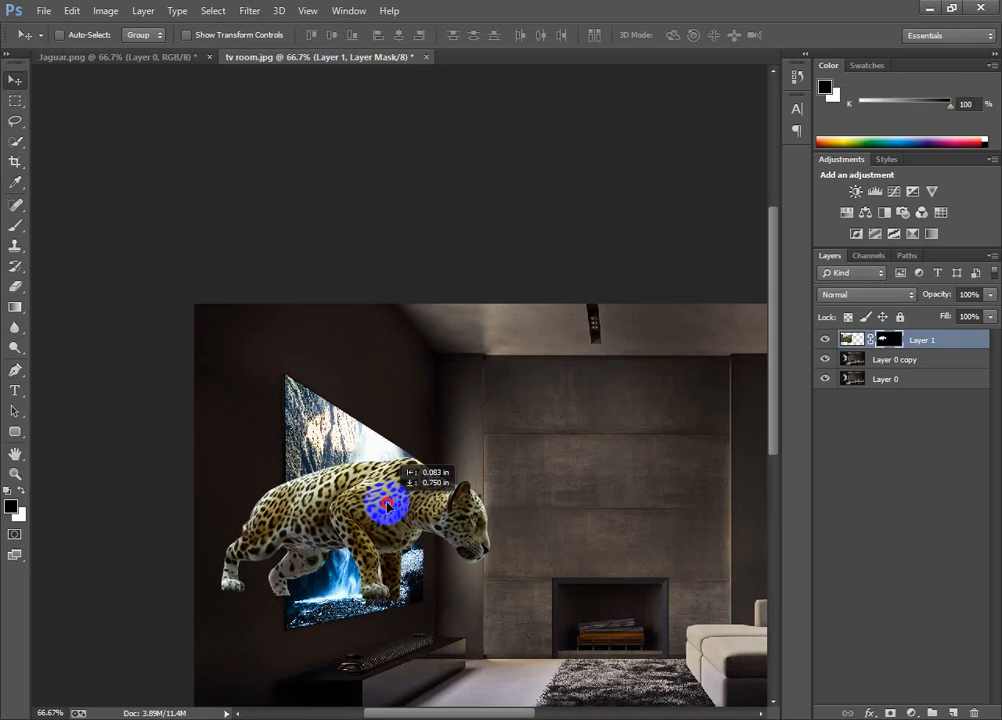
{"action": "left_click_drag", "start_coordinate": [387, 505], "coordinate": [387, 505]}
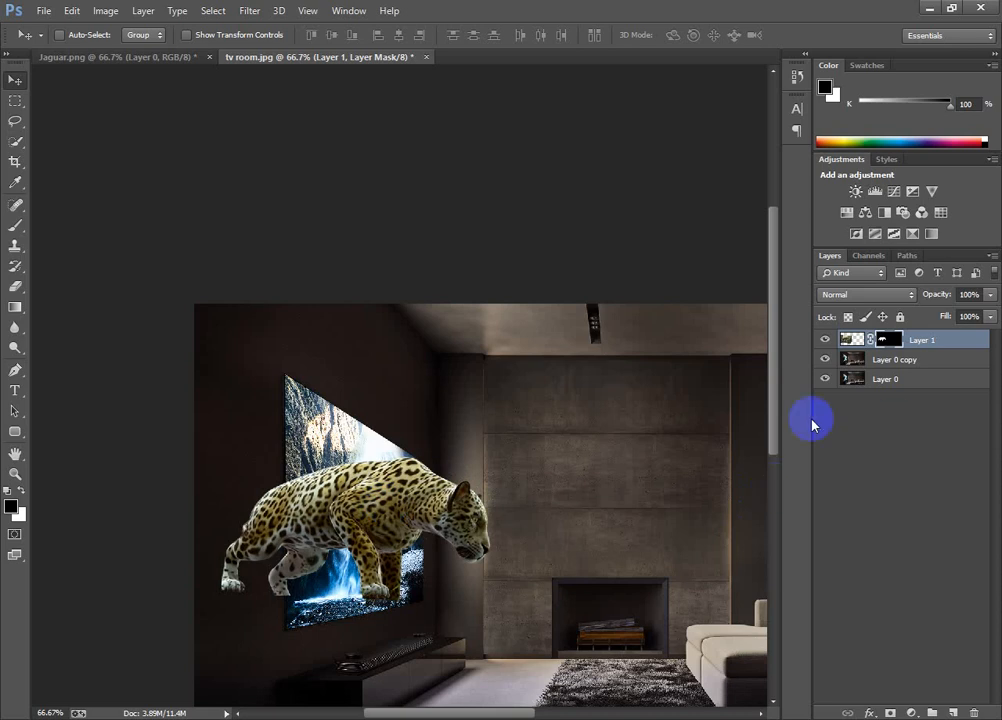
- Hide Layer 1 and trace a closed four-corner Pen path around the wall TV's screen on Layer 0 copy
{"action": "left_click", "coordinate": [857, 365]}
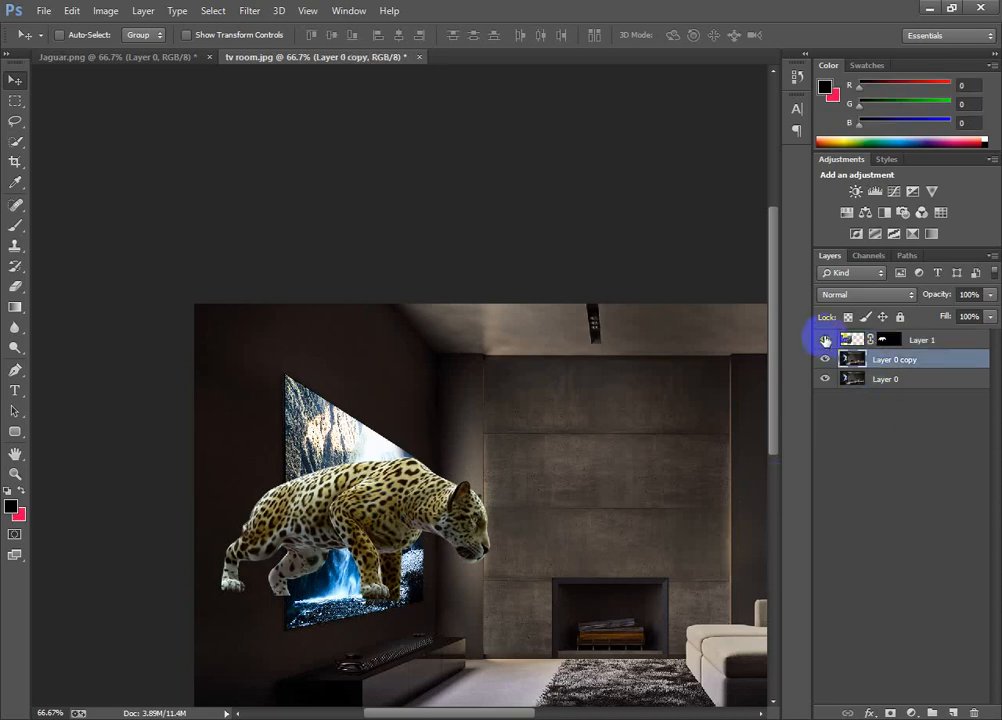
{"action": "left_click", "coordinate": [828, 341]}
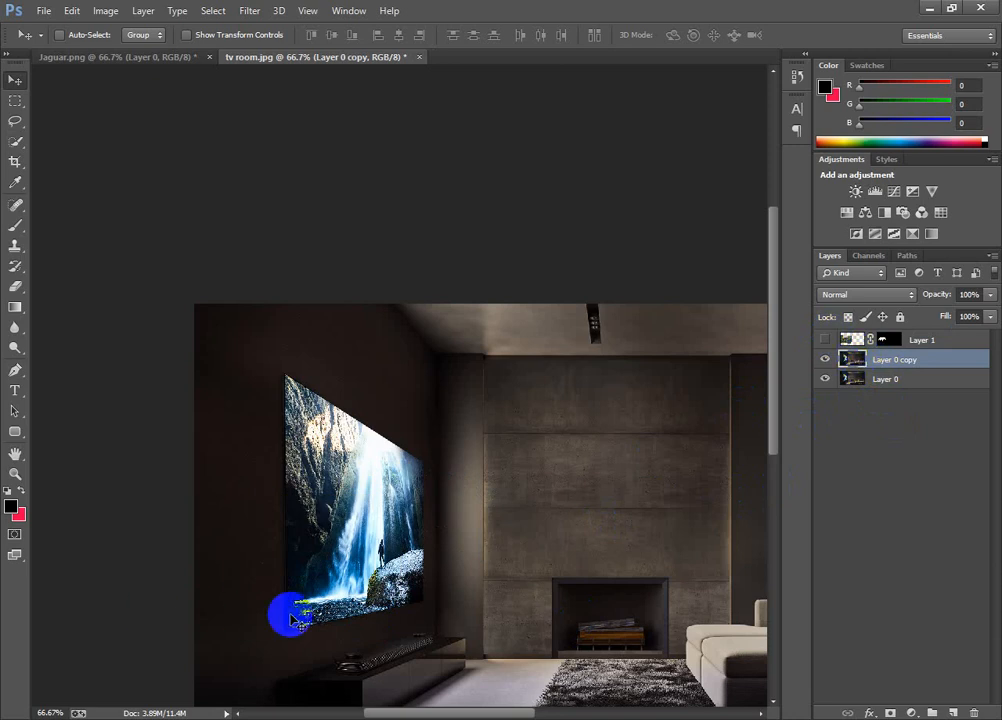
{"action": "left_click", "coordinate": [322, 496], "text": "ctrl"}
{"action": "left_click", "coordinate": [322, 496], "text": "ctrl"}
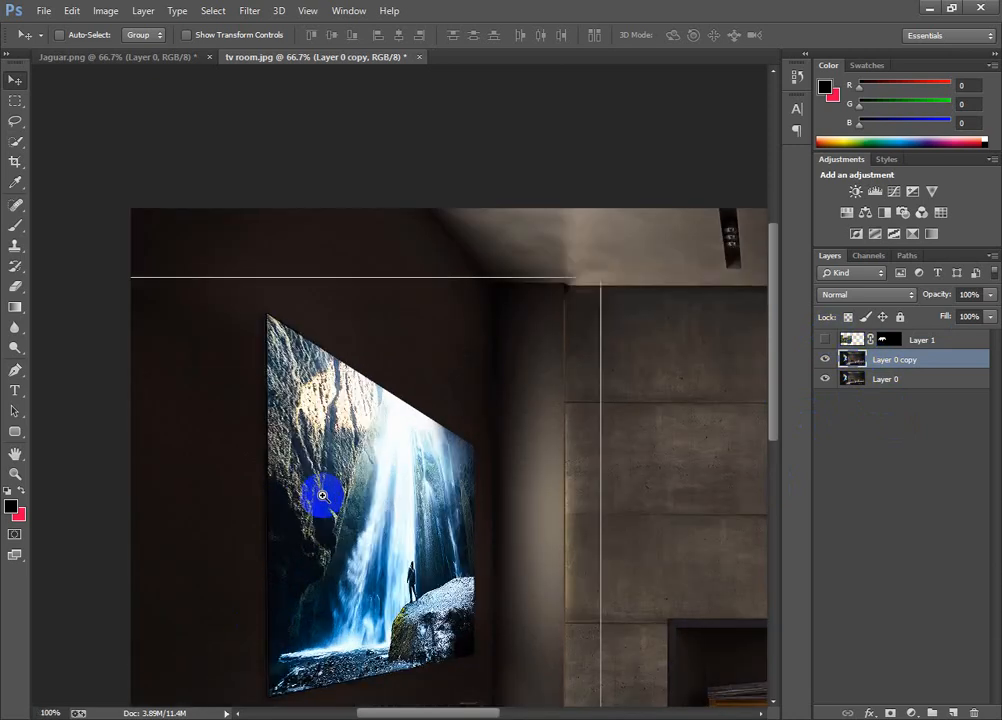
{"action": "left_click_drag", "start_coordinate": [295, 497], "coordinate": [290, 412]}
{"action": "left_click", "coordinate": [288, 402], "text": "alt"}
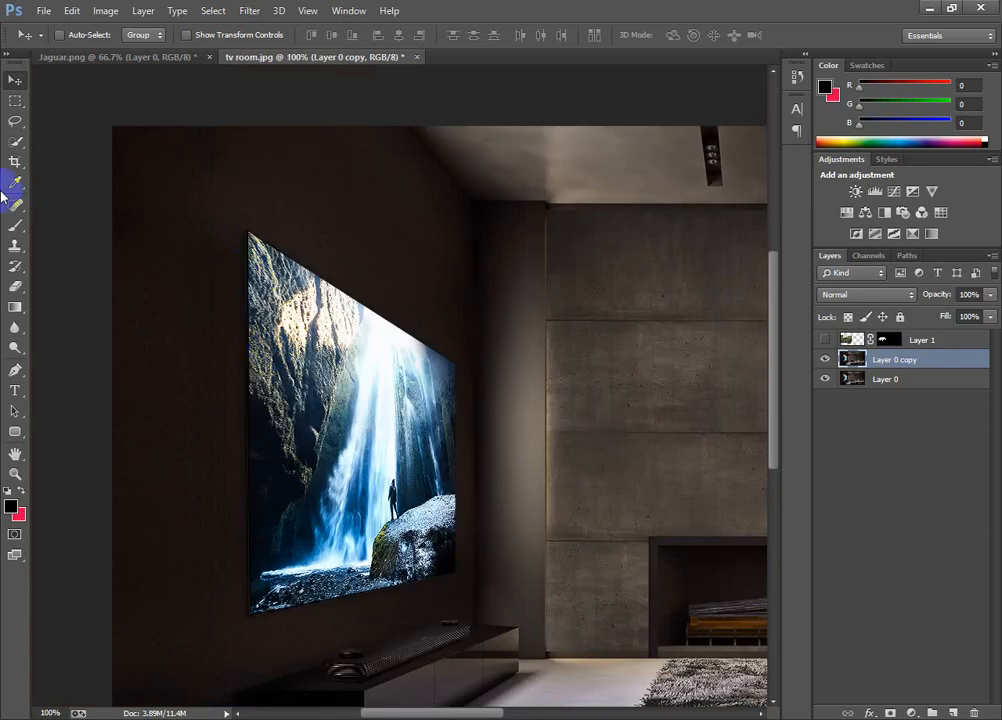
{"action": "left_click", "coordinate": [14, 371]}
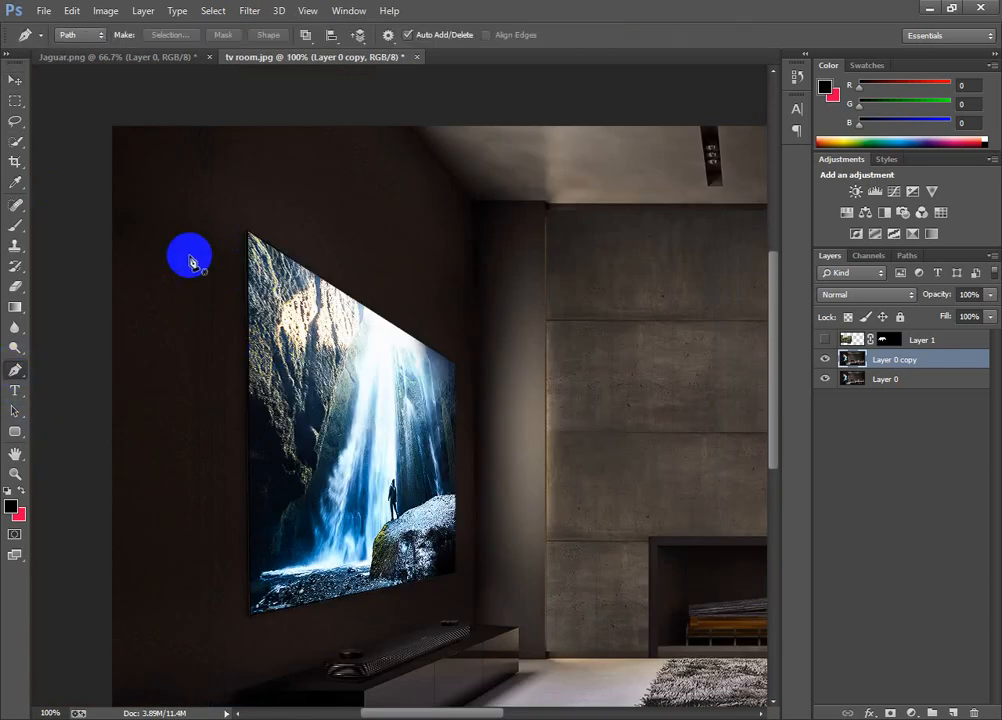
{"action": "left_click", "coordinate": [250, 235]}
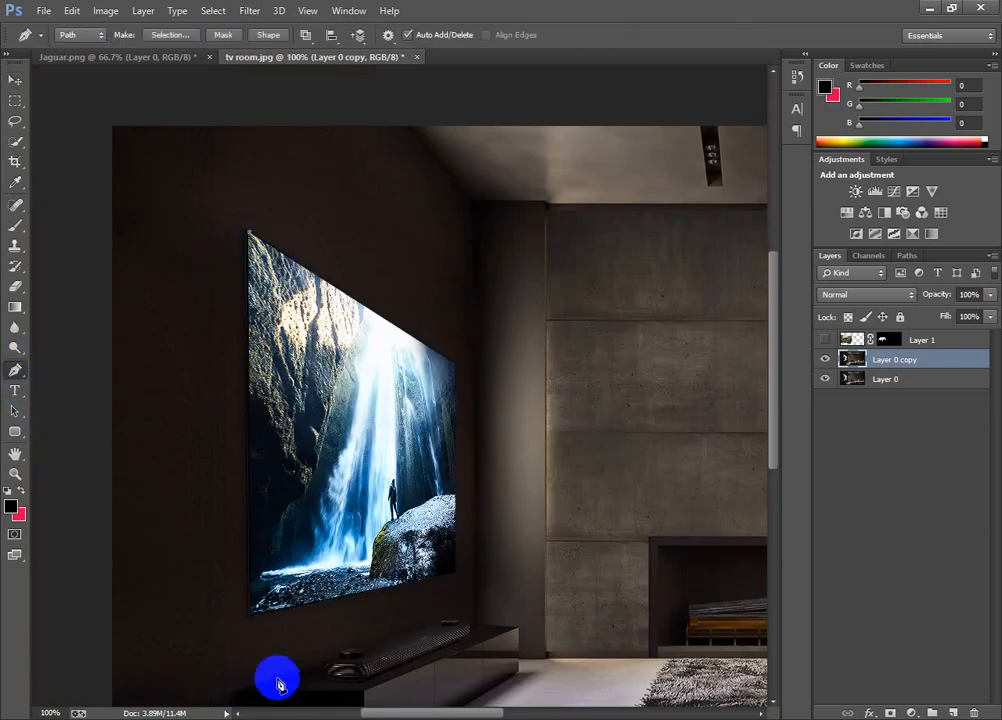
{"action": "left_click", "coordinate": [251, 617]}
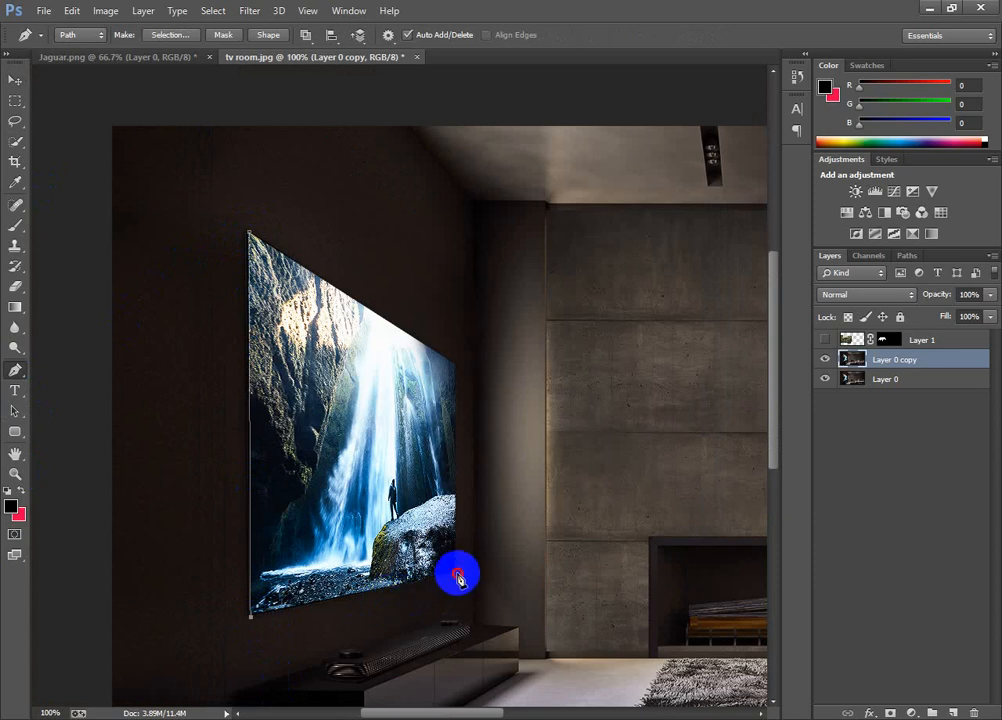
{"action": "left_click", "coordinate": [457, 575]}
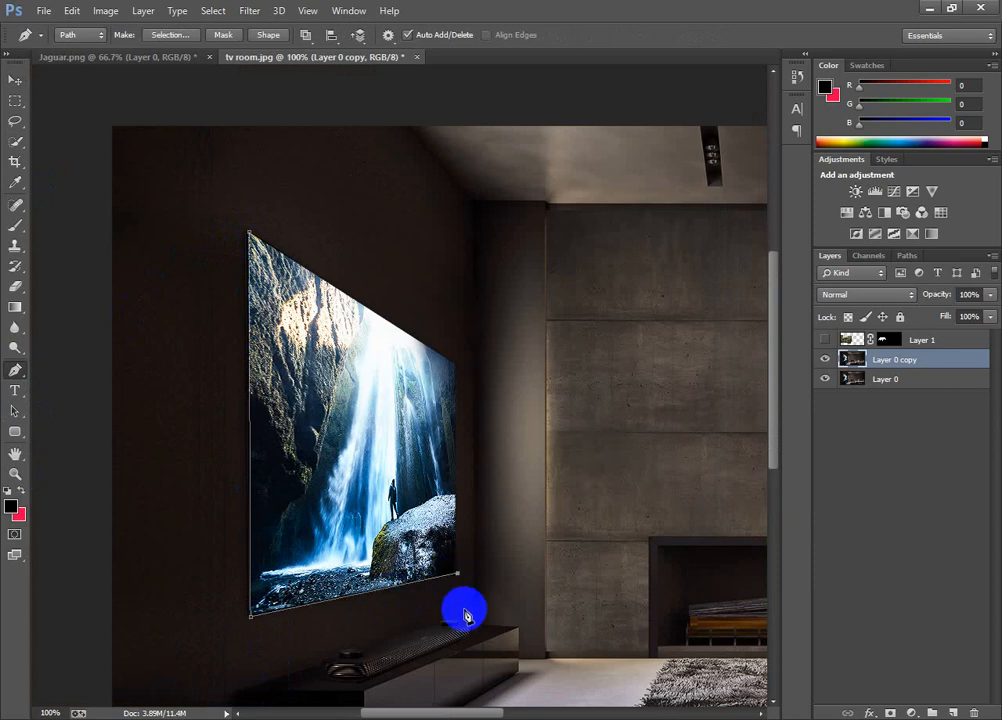
{"action": "left_click", "coordinate": [458, 366]}
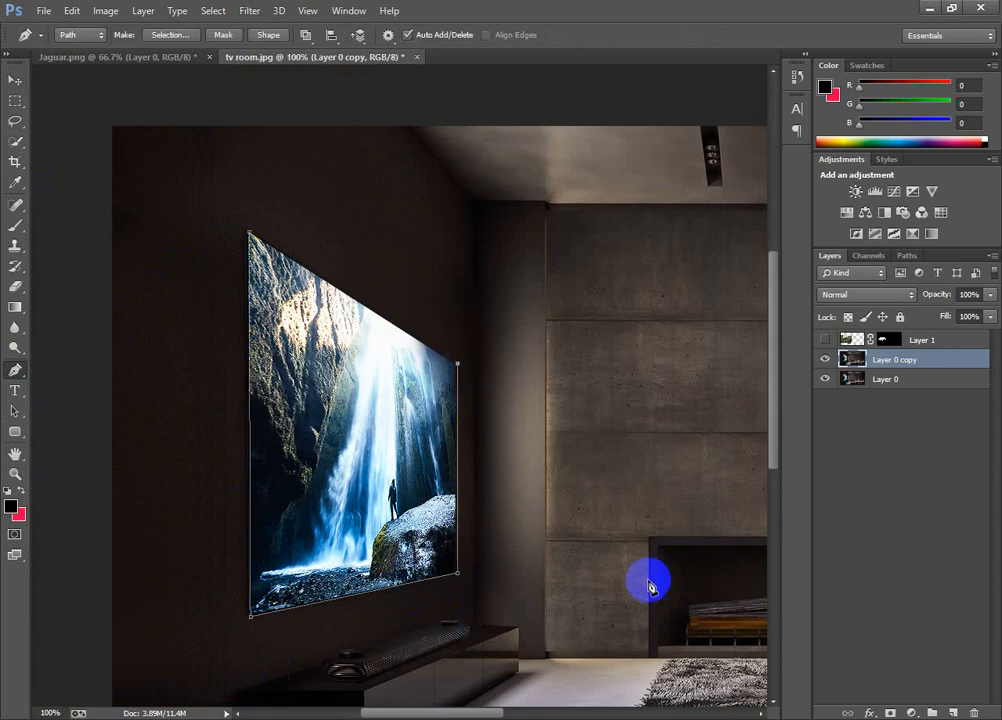
{"action": "left_click", "coordinate": [251, 234]}
- Convert the TV path to a new anti-aliased selection with a 0-pixel feather, mask Layer 0 copy with it, and show Layer 1 again
{"action": "right_click", "coordinate": [385, 470]}
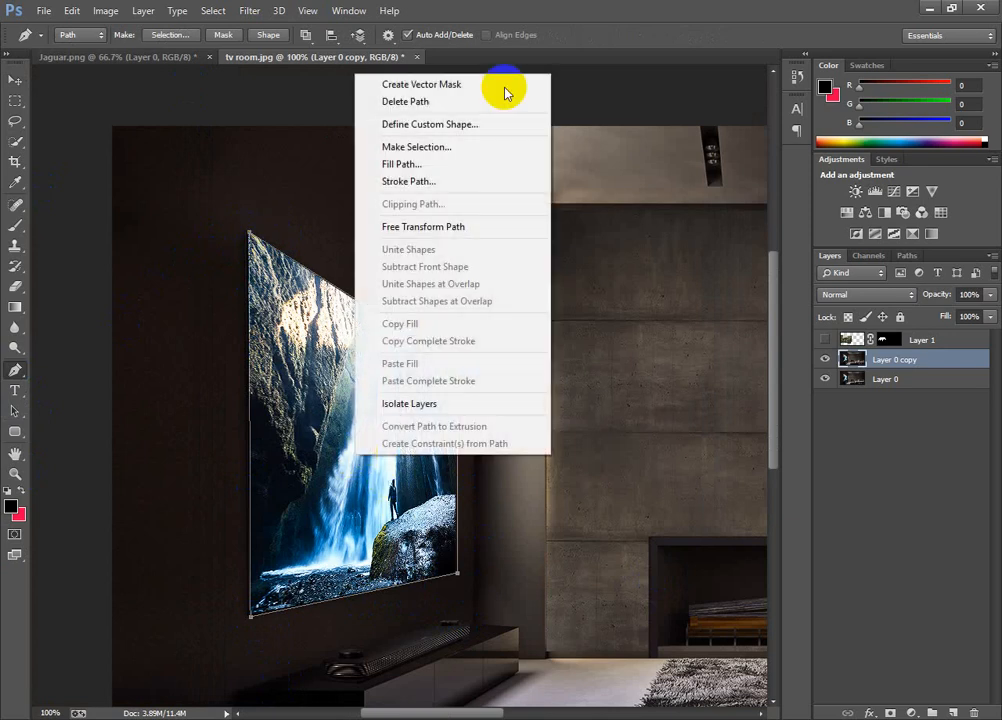
{"action": "left_click", "coordinate": [416, 147]}
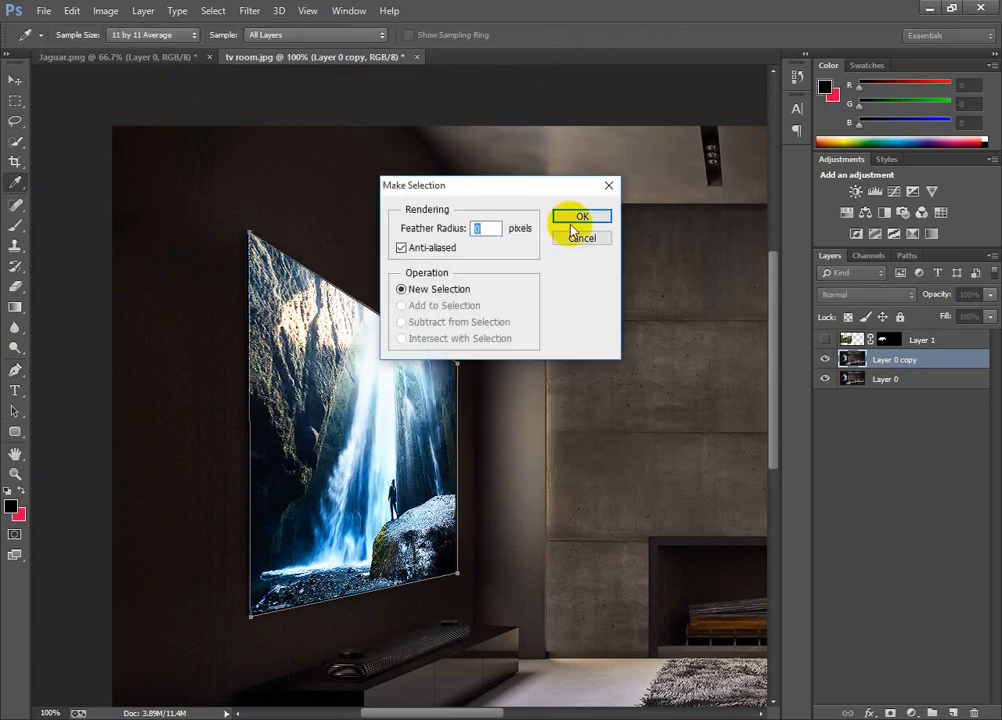
{"action": "left_click", "coordinate": [582, 216]}
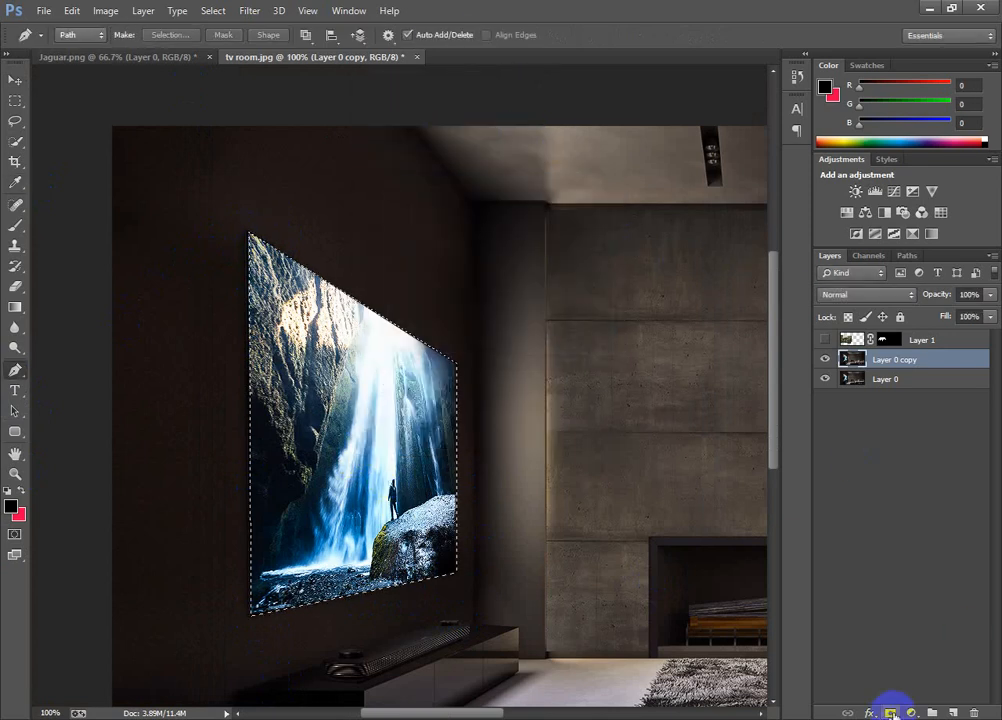
{"action": "left_click", "coordinate": [890, 712]}
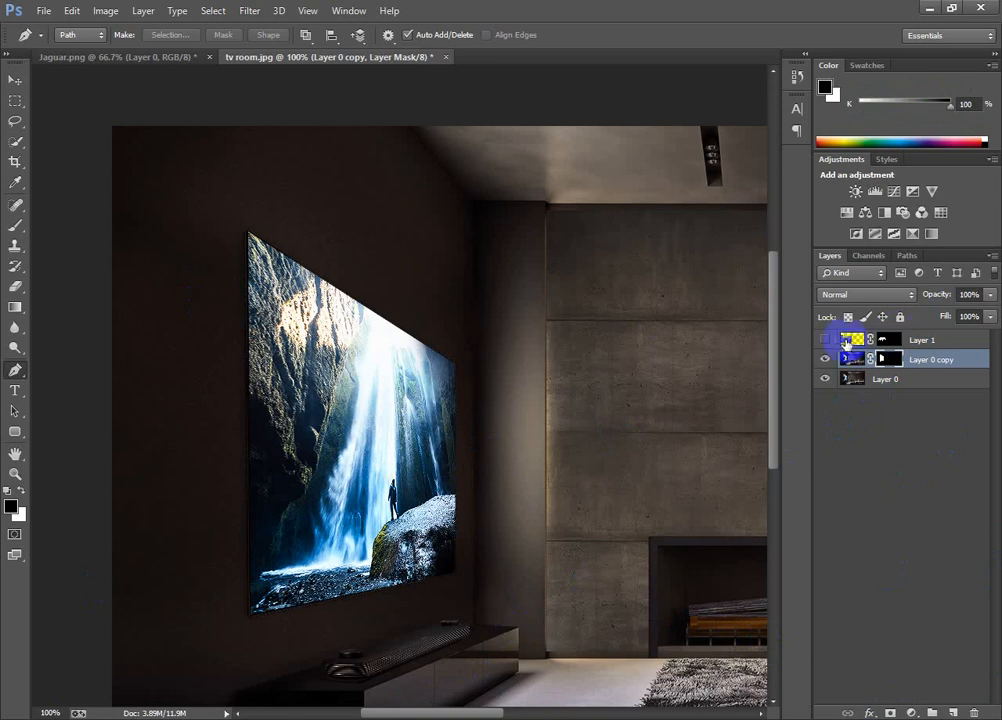
{"action": "left_click", "coordinate": [825, 340]}
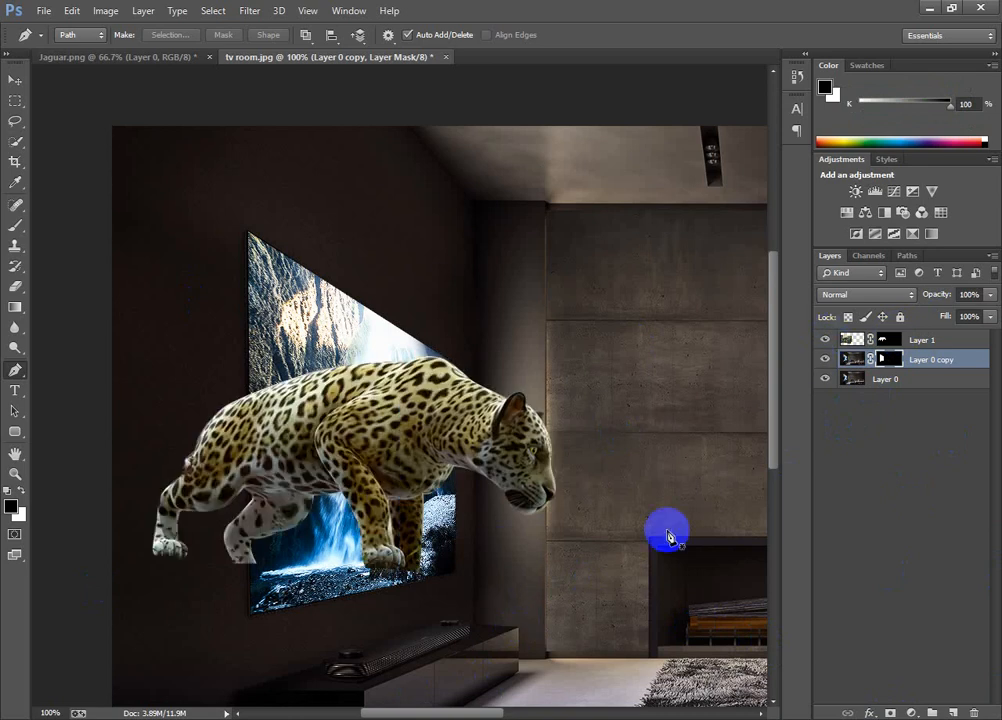
- Load Layer 0 copy's TV-shaped mask as a selection and make Layer 1's layer mask the active target
{"action": "left_click", "coordinate": [895, 360]}
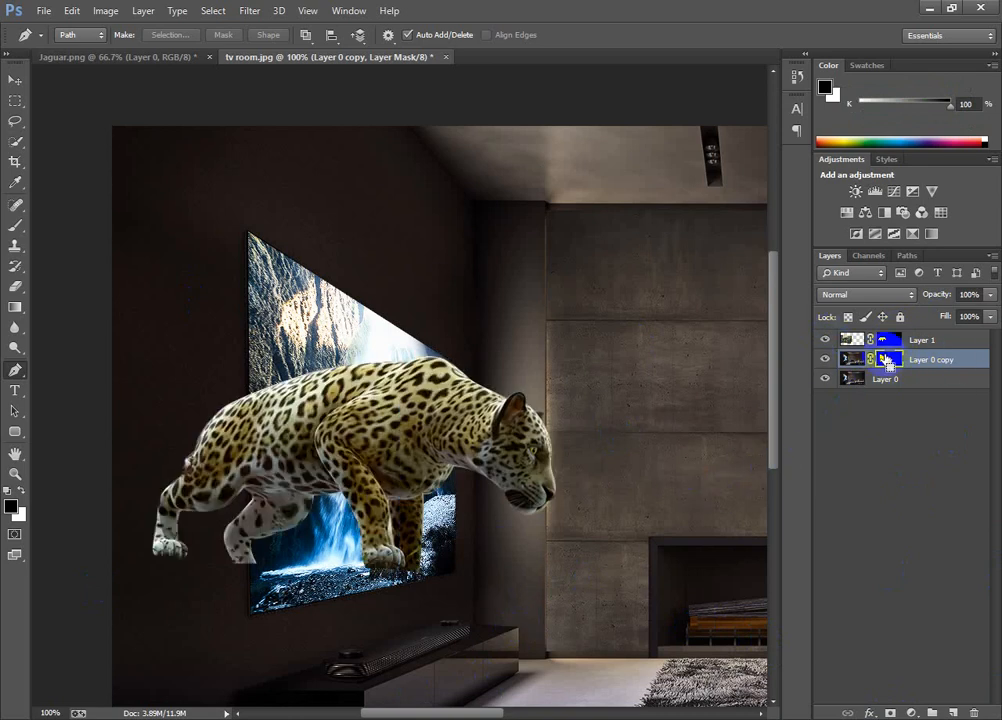
{"action": "left_click", "coordinate": [889, 360], "text": "ctrl"}
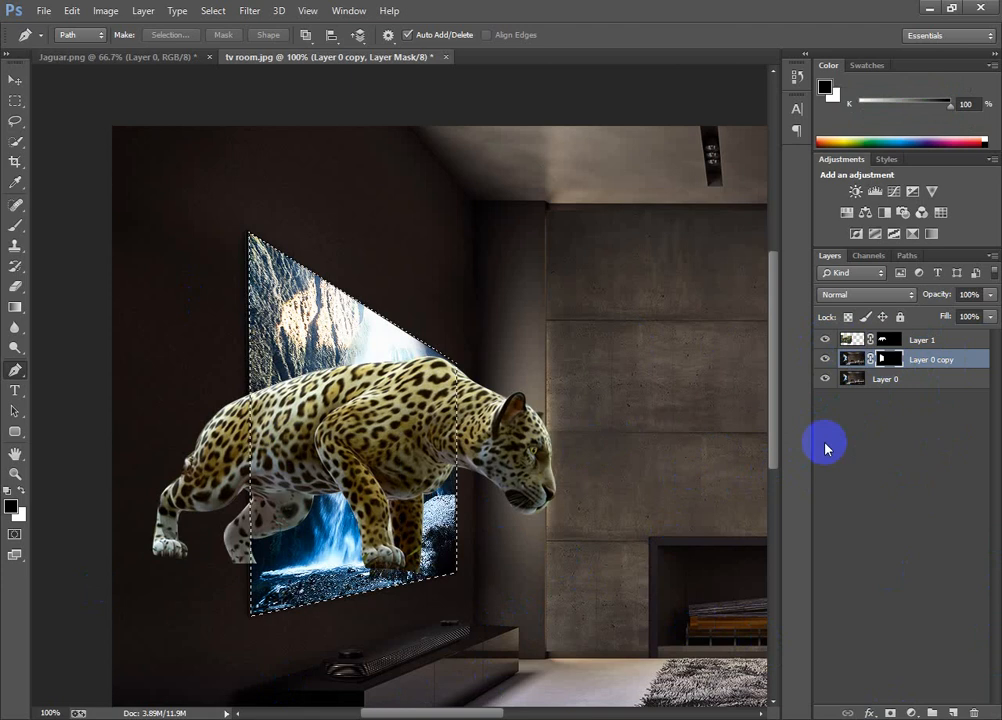
{"action": "left_click", "coordinate": [889, 340]}
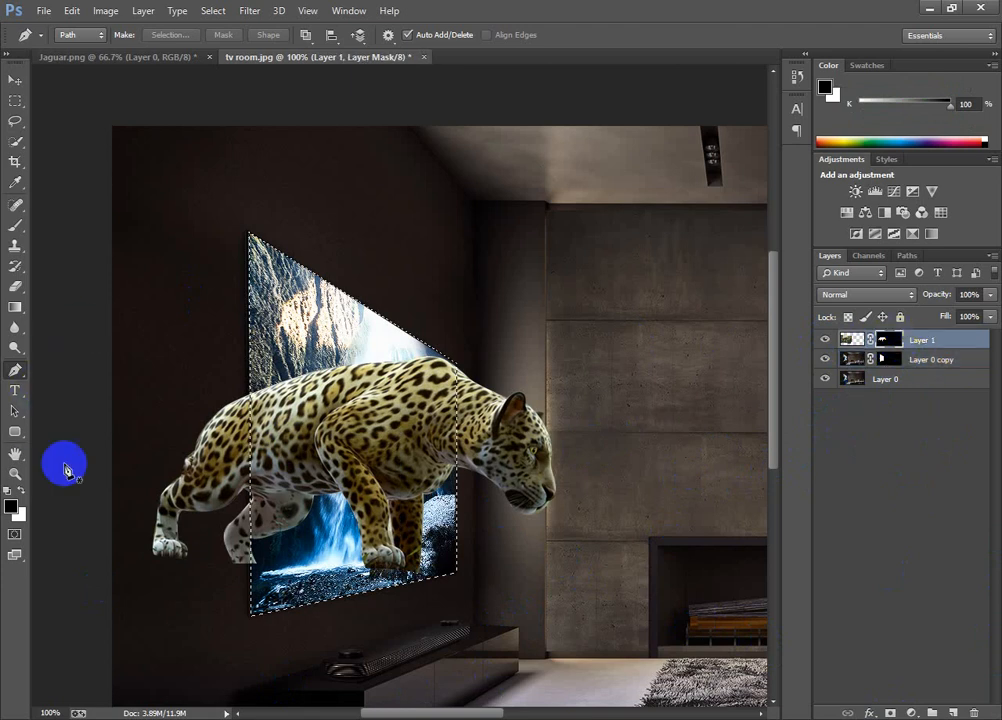
- Paint white with the 75-pixel brush on Layer 1's mask inside the TV selection to reveal the jungle backdrop around the jaguar
{"action": "left_click", "coordinate": [14, 226]}
{"action": "left_click_drag", "start_coordinate": [266, 361], "coordinate": [272, 375]}
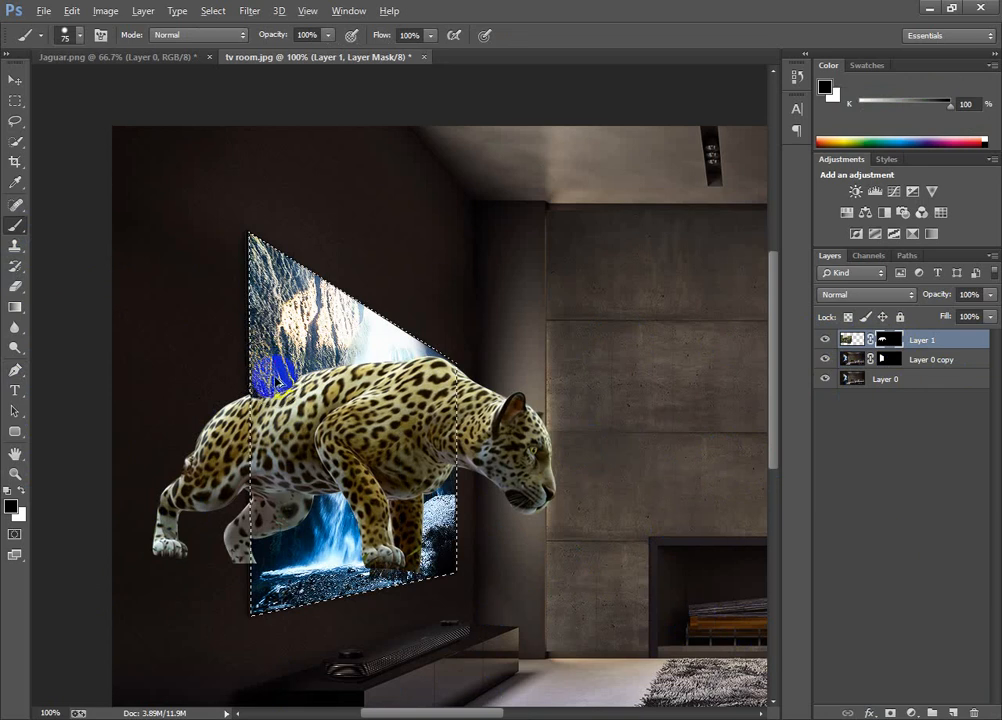
{"action": "key", "text": "alt+bracketleft"}
{"action": "left_click", "coordinate": [887, 340]}
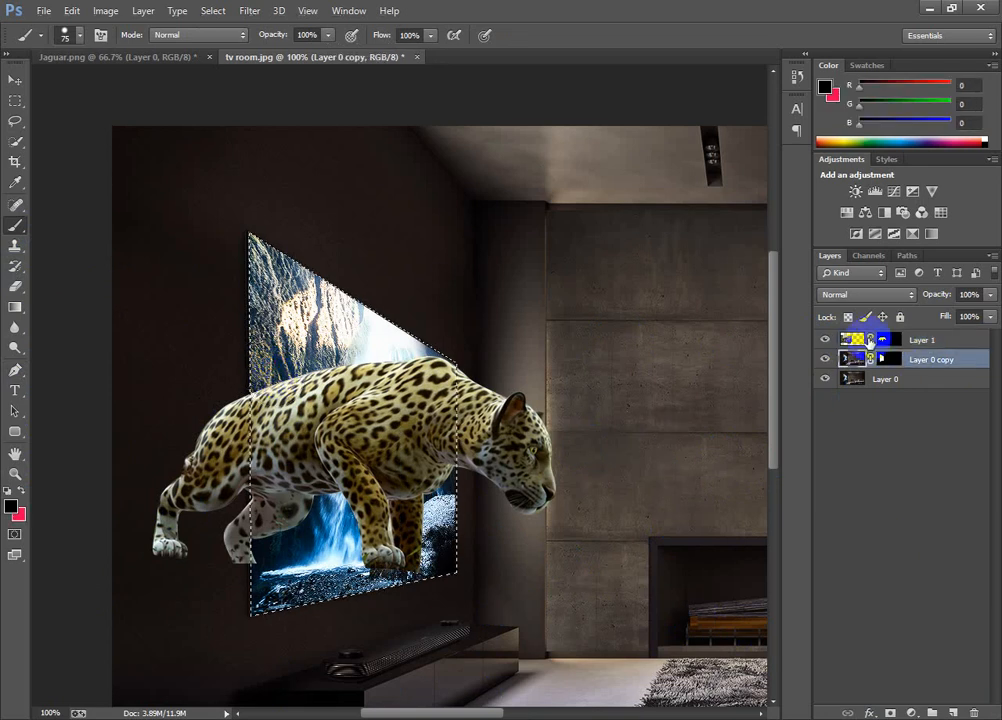
{"action": "left_click", "coordinate": [19, 489]}
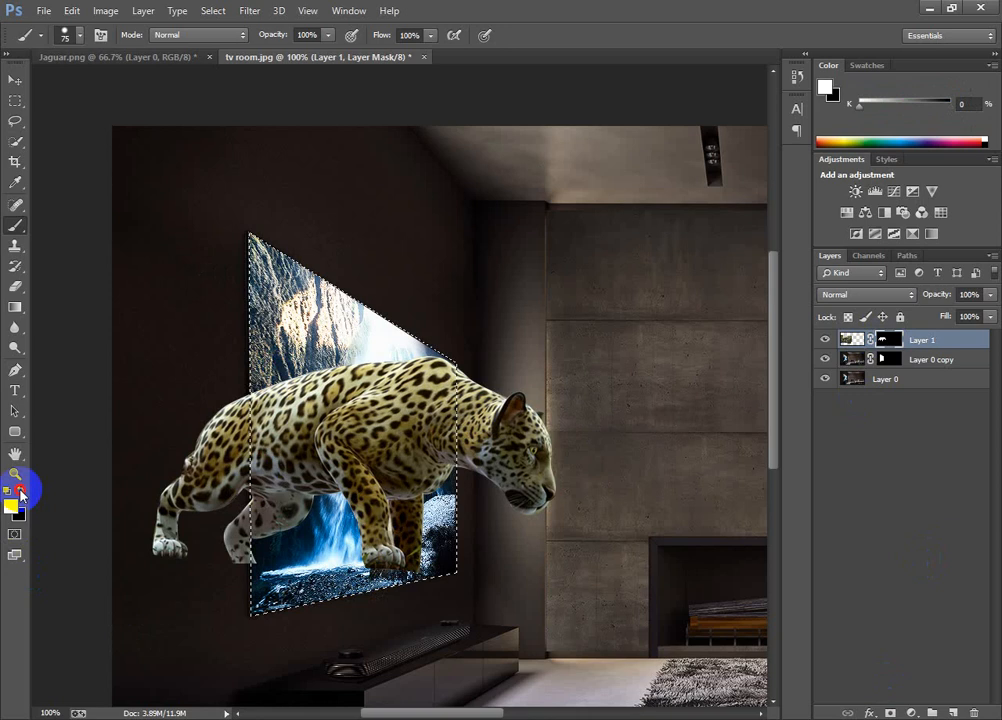
{"action": "mouse_move", "coordinate": [263, 365]}
{"action": "left_mouse_down"}
{"action": "mouse_move", "coordinate": [339, 341]}
{"action": "mouse_move", "coordinate": [281, 321]}
{"action": "mouse_move", "coordinate": [264, 268]}
{"action": "mouse_move", "coordinate": [274, 319]}
{"action": "mouse_move", "coordinate": [285, 281]}
{"action": "mouse_move", "coordinate": [401, 321]}
{"action": "mouse_move", "coordinate": [257, 267]}
{"action": "mouse_move", "coordinate": [248, 254]}
{"action": "mouse_move", "coordinate": [276, 265]}
{"action": "mouse_move", "coordinate": [282, 252]}
{"action": "mouse_move", "coordinate": [238, 240]}
{"action": "left_mouse_up"}
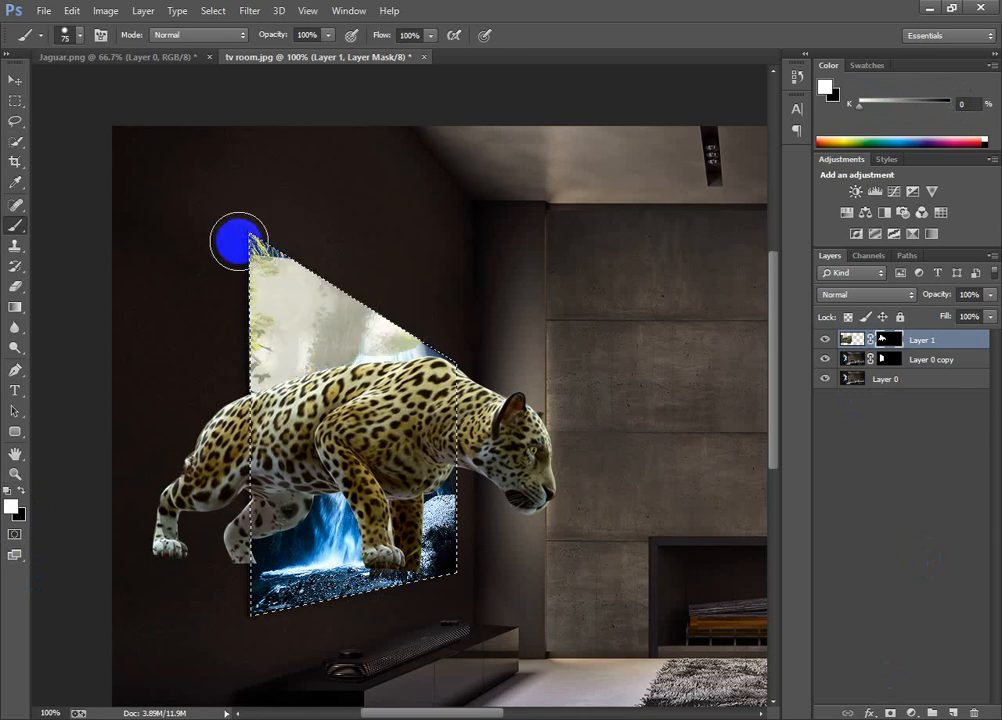
{"action": "mouse_move", "coordinate": [400, 352]}
{"action": "left_mouse_down"}
{"action": "mouse_move", "coordinate": [490, 374]}
{"action": "mouse_move", "coordinate": [405, 380]}
{"action": "mouse_move", "coordinate": [434, 378]}
{"action": "mouse_move", "coordinate": [441, 397]}
{"action": "mouse_move", "coordinate": [433, 563]}
{"action": "mouse_move", "coordinate": [448, 506]}
{"action": "mouse_move", "coordinate": [443, 469]}
{"action": "mouse_move", "coordinate": [435, 557]}
{"action": "mouse_move", "coordinate": [400, 568]}
{"action": "mouse_move", "coordinate": [457, 558]}
{"action": "mouse_move", "coordinate": [346, 579]}
{"action": "mouse_move", "coordinate": [363, 565]}
{"action": "mouse_move", "coordinate": [334, 578]}
{"action": "mouse_move", "coordinate": [364, 508]}
{"action": "mouse_move", "coordinate": [293, 524]}
{"action": "mouse_move", "coordinate": [274, 565]}
{"action": "left_mouse_up"}
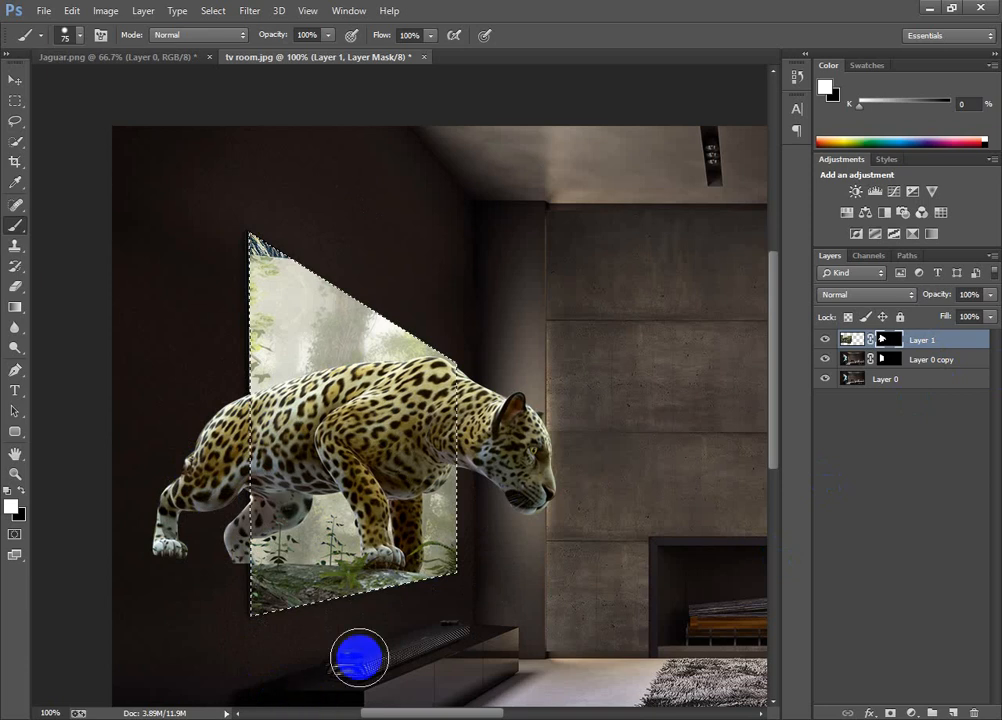
- Invert the selection and paint black on Layer 1's mask to hide the jaguar's hindquarters and hind legs beyond the TV's left edge
{"action": "left_click", "coordinate": [884, 360]}
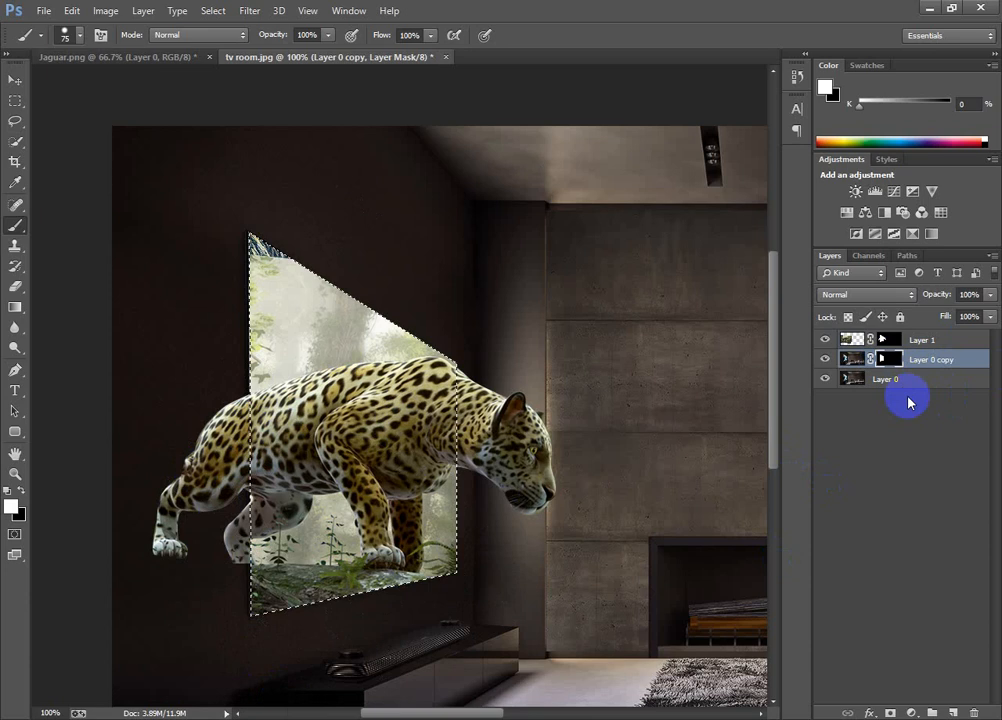
{"action": "key", "text": "ctrl+shift+i"}
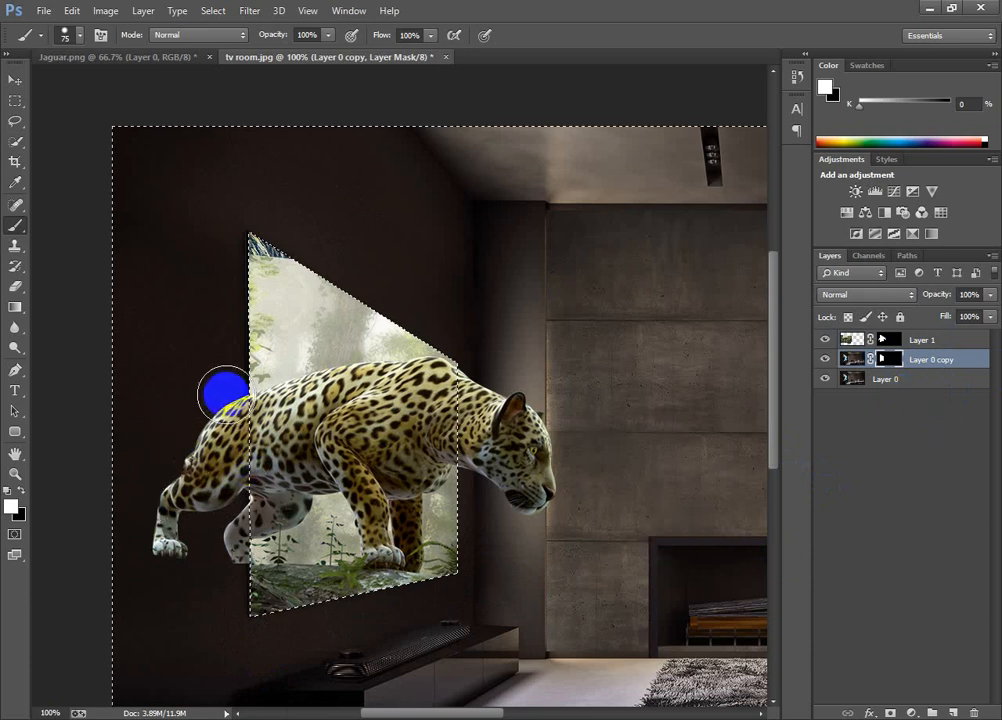
{"action": "left_click_drag", "start_coordinate": [225, 393], "coordinate": [225, 491]}
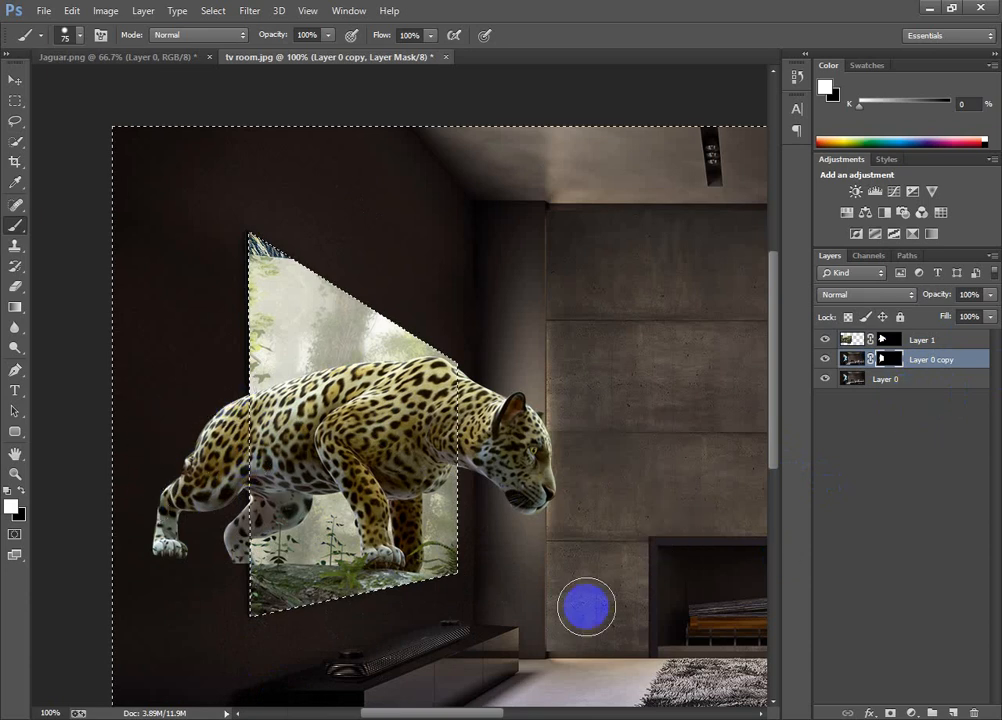
{"action": "left_click", "coordinate": [9, 490]}
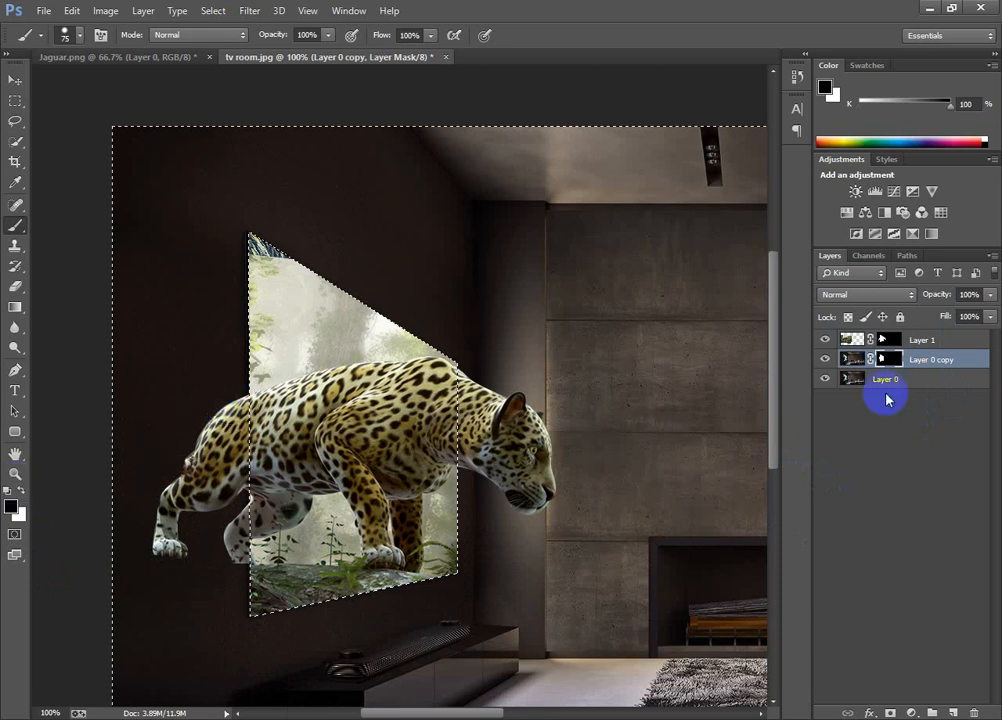
{"action": "left_click", "coordinate": [899, 340]}
{"action": "mouse_move", "coordinate": [224, 396]}
{"action": "left_mouse_down"}
{"action": "mouse_move", "coordinate": [218, 540]}
{"action": "mouse_move", "coordinate": [127, 649]}
{"action": "mouse_move", "coordinate": [179, 463]}
{"action": "mouse_move", "coordinate": [212, 564]}
{"action": "mouse_move", "coordinate": [224, 385]}
{"action": "mouse_move", "coordinate": [262, 181]}
{"action": "mouse_move", "coordinate": [336, 188]}
{"action": "mouse_move", "coordinate": [244, 239]}
{"action": "mouse_move", "coordinate": [278, 233]}
{"action": "left_mouse_up"}
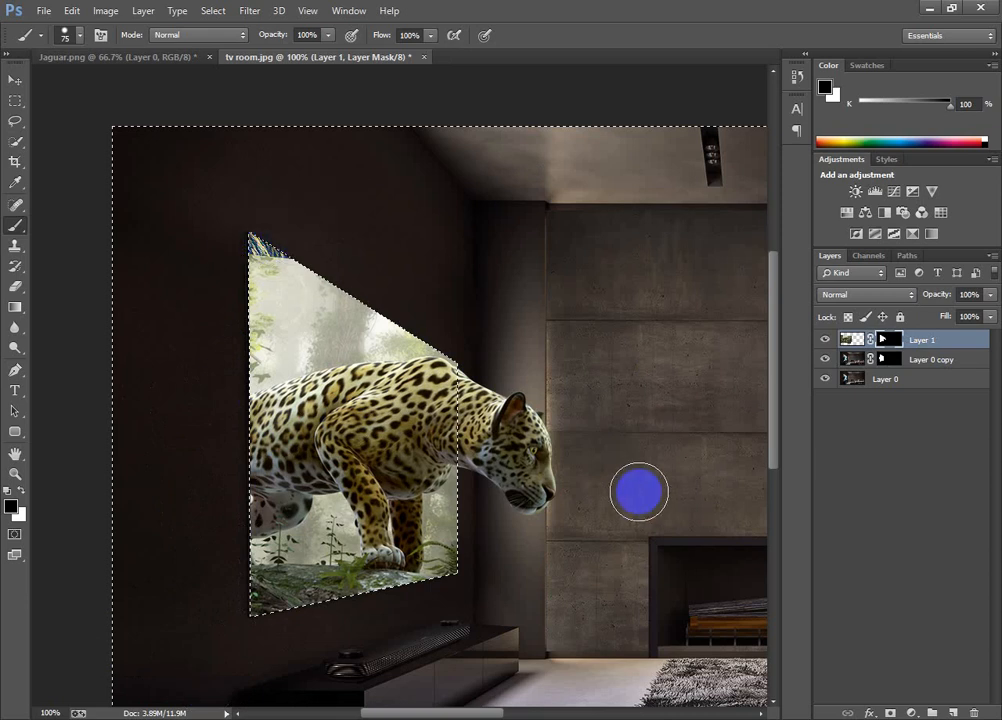
- Invert the selection back to the TV screen and try to fill its upper-left corner by painting white on Layer 1's mask
{"action": "key", "text": "ctrl+shift+i"}
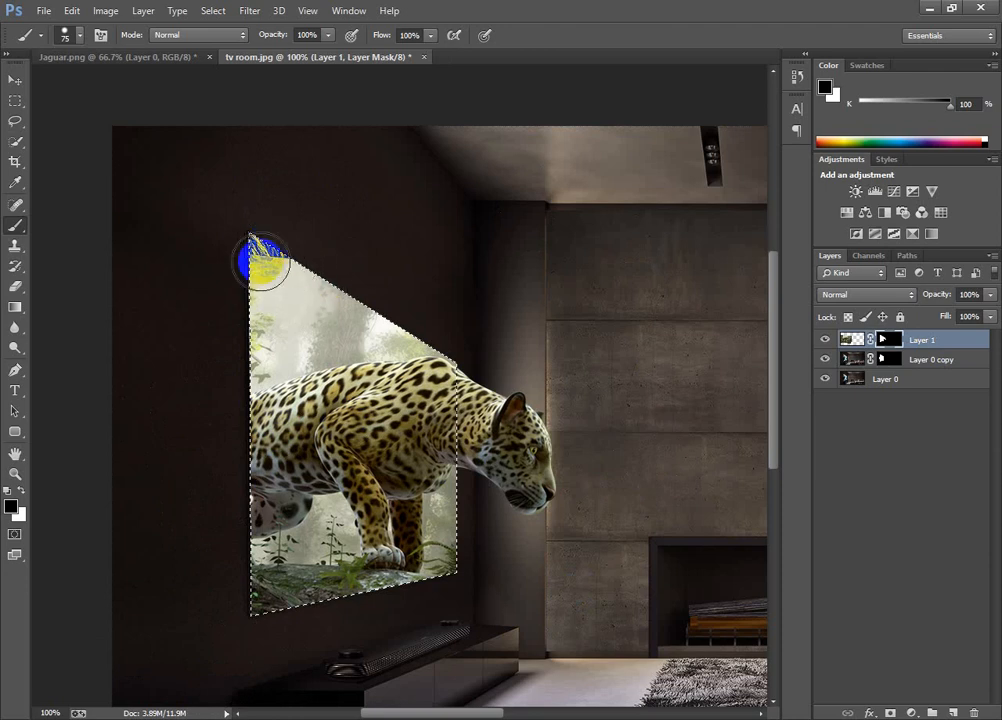
{"action": "left_click_drag", "start_coordinate": [264, 242], "coordinate": [289, 245]}
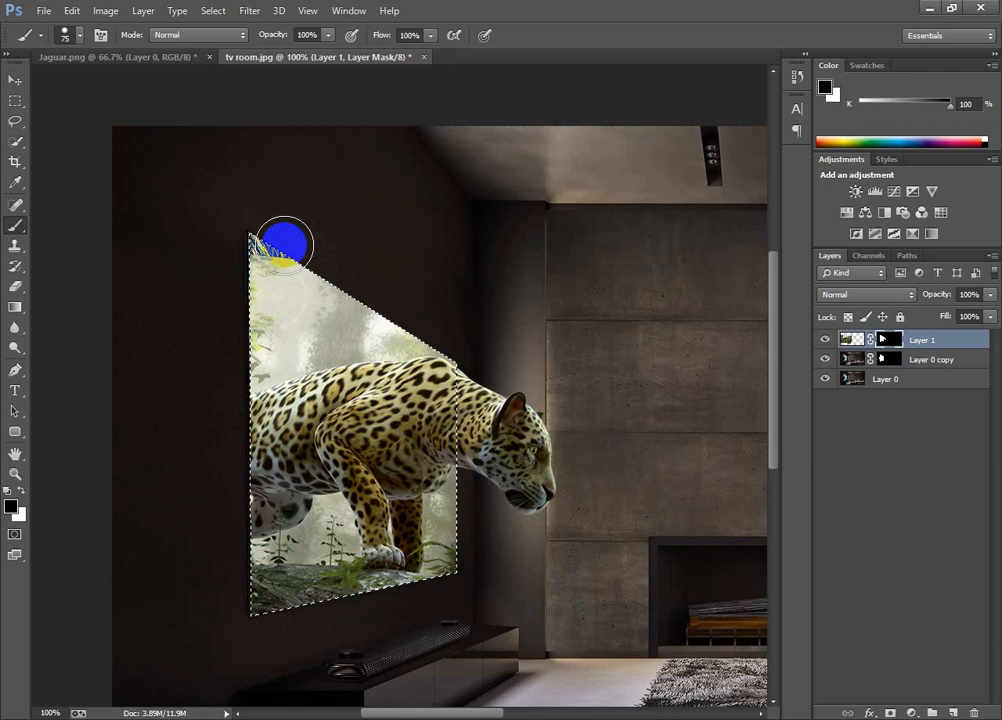
{"action": "left_click", "coordinate": [21, 490]}
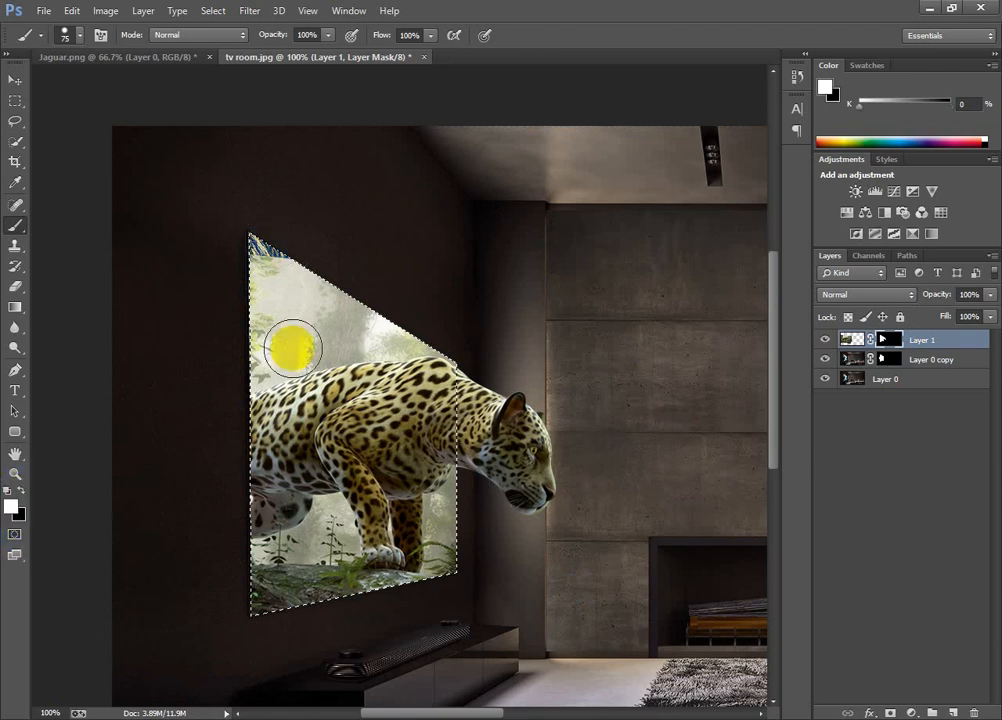
{"action": "left_click_drag", "start_coordinate": [257, 231], "coordinate": [314, 248]}
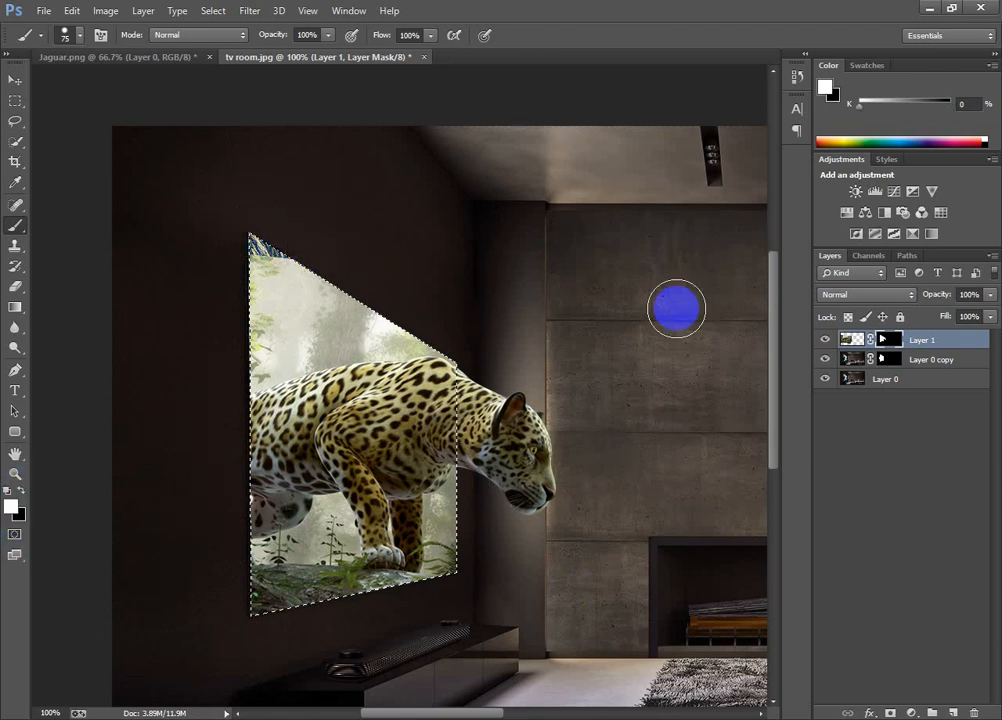
- Stretch the selected TV-screen area of Layer 1's image to 100.75% width towards the TV's left edge, then deselect
{"action": "left_click", "coordinate": [852, 341]}
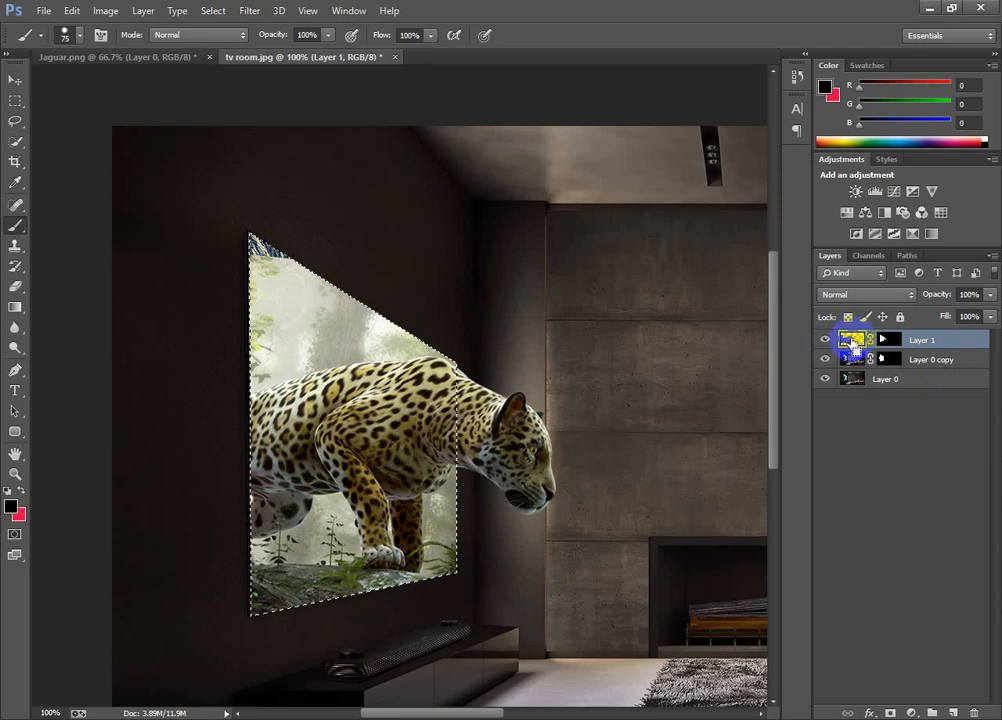
{"action": "key", "text": "ctrl+t"}
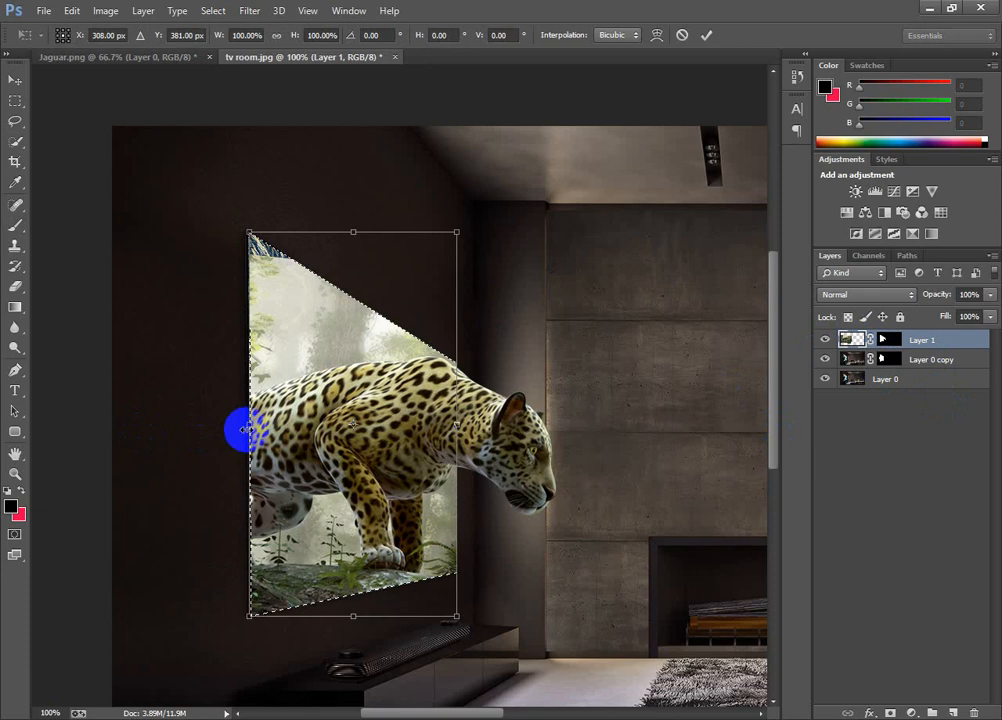
{"action": "left_click_drag", "start_coordinate": [247, 427], "coordinate": [247, 428]}
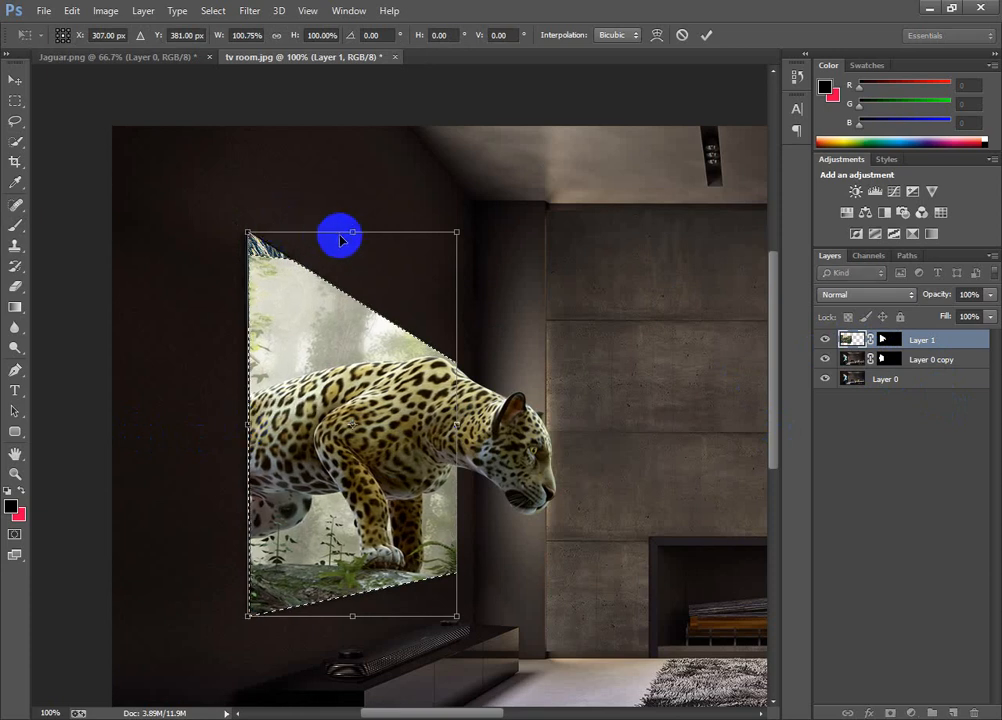
{"action": "mouse_move", "coordinate": [349, 229]}
{"action": "left_mouse_down"}
{"action": "mouse_move", "coordinate": [351, 216]}
{"action": "mouse_move", "coordinate": [350, 228]}
{"action": "left_mouse_up"}
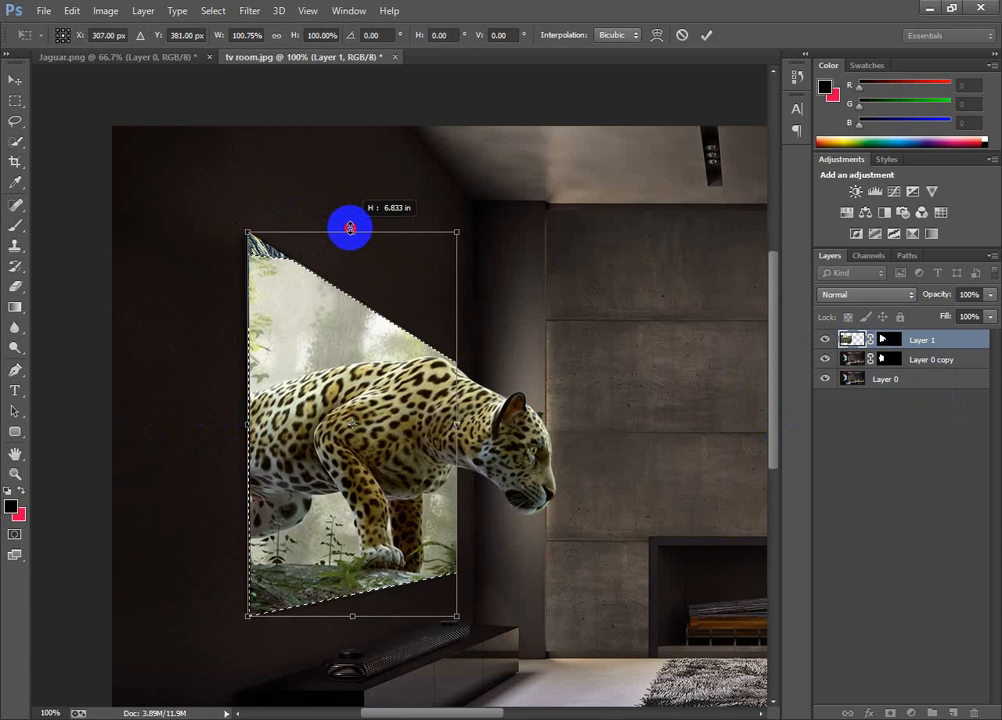
{"action": "key", "text": "Return"}
{"action": "key", "text": "b"}
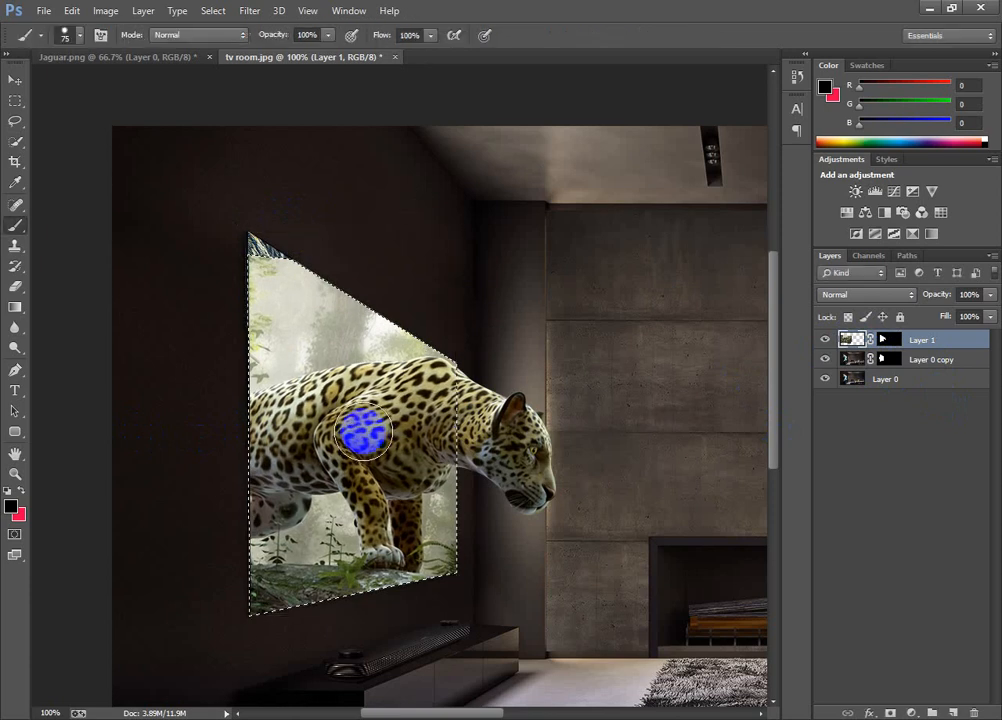
{"action": "key", "text": "ctrl+d"}
- Clone the pale jungle foliage on Layer 1 over the blue patch in the TV screen's upper-left corner with the Clone Stamp
{"action": "left_click", "coordinate": [316, 337], "text": "ctrl"}
{"action": "left_click", "coordinate": [315, 337], "text": "ctrl"}
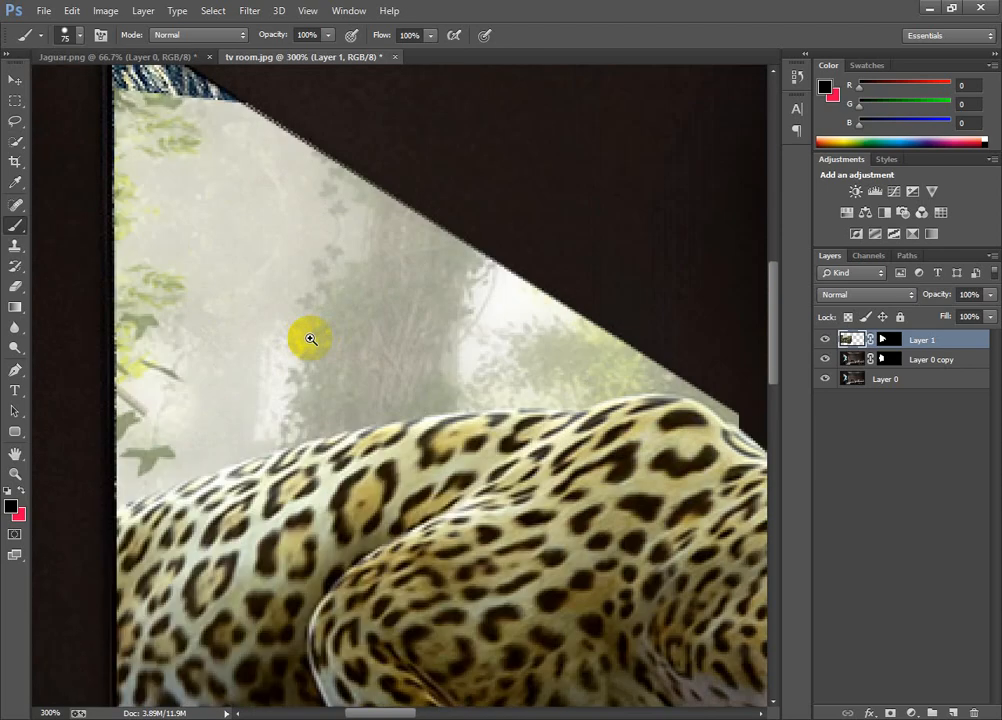
{"action": "left_click_drag", "start_coordinate": [261, 292], "coordinate": [309, 532]}
{"action": "left_click_drag", "start_coordinate": [248, 383], "coordinate": [275, 458]}
{"action": "left_click", "coordinate": [275, 457], "text": "ctrl"}
{"action": "left_click_drag", "start_coordinate": [390, 391], "coordinate": [344, 459]}
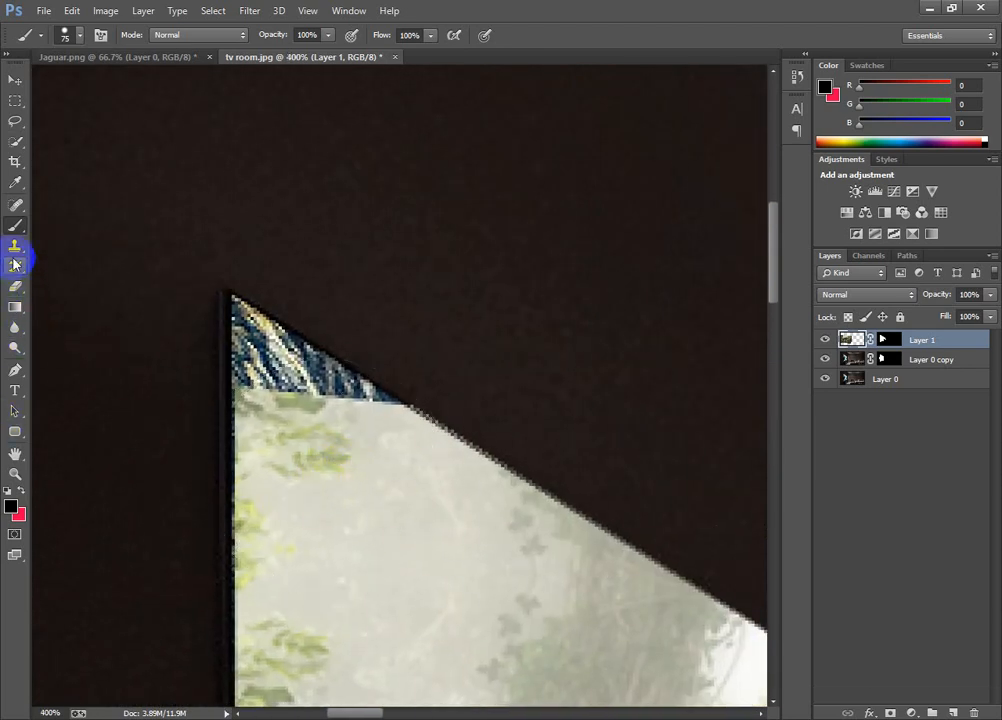
{"action": "left_click", "coordinate": [14, 252]}
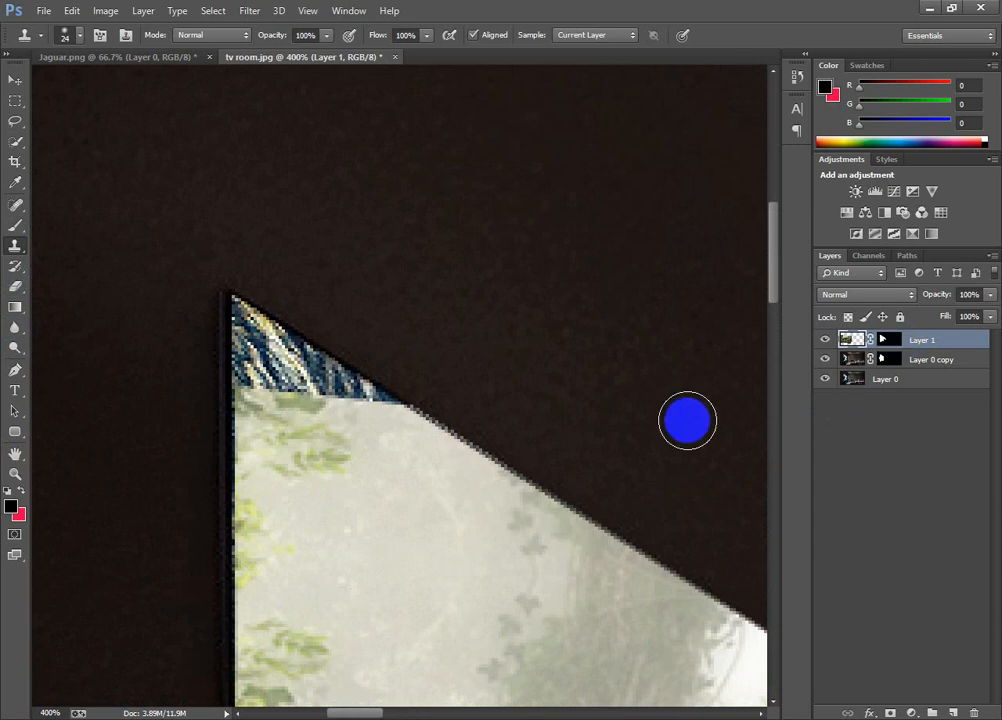
{"action": "left_click", "coordinate": [294, 442], "text": "alt"}
{"action": "mouse_move", "coordinate": [295, 412]}
{"action": "left_mouse_down"}
{"action": "mouse_move", "coordinate": [256, 340]}
{"action": "mouse_move", "coordinate": [297, 380]}
{"action": "mouse_move", "coordinate": [385, 416]}
{"action": "mouse_move", "coordinate": [303, 371]}
{"action": "left_mouse_up"}
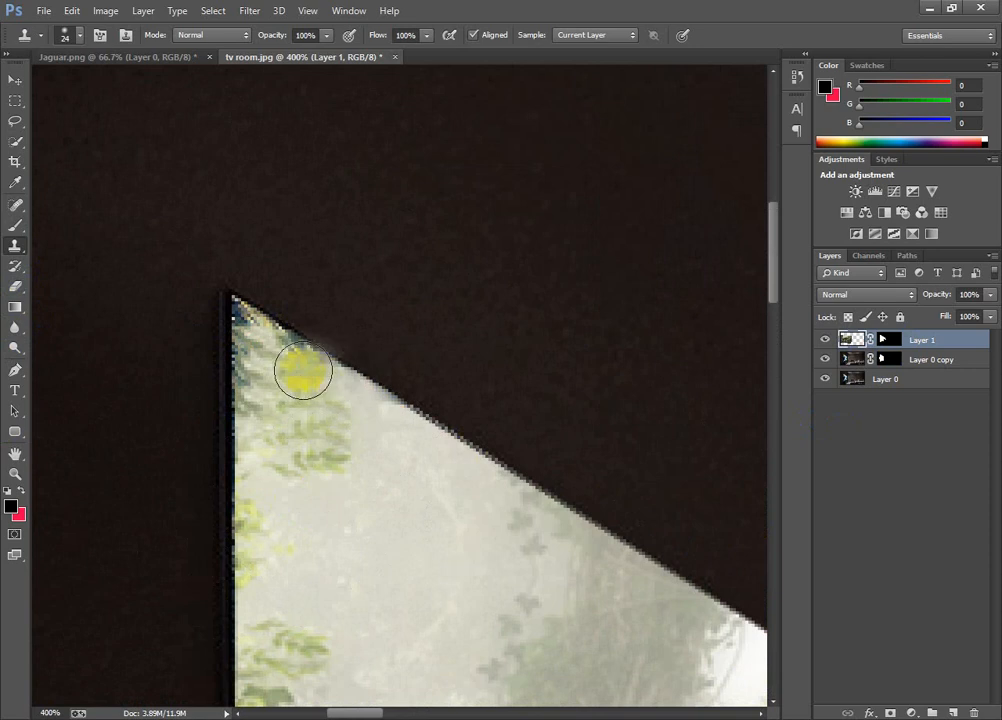
{"action": "left_click", "coordinate": [369, 499], "text": "alt"}
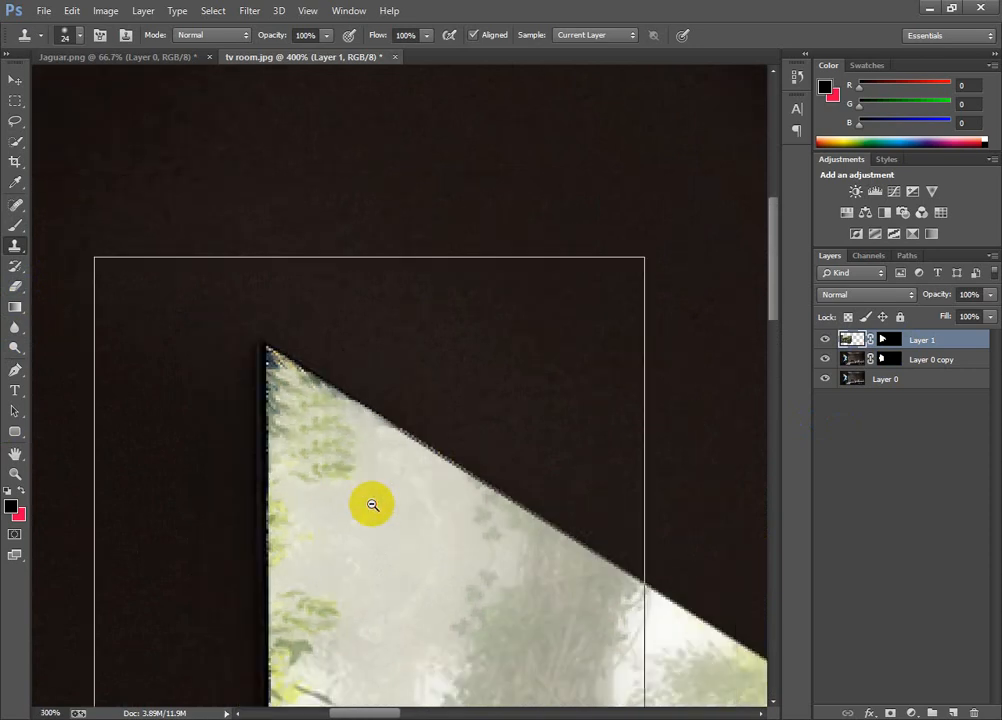
{"action": "left_click", "coordinate": [373, 505], "text": "alt"}
{"action": "left_click_drag", "start_coordinate": [465, 627], "coordinate": [366, 366]}
{"action": "left_click", "coordinate": [368, 369], "text": "ctrl+alt"}
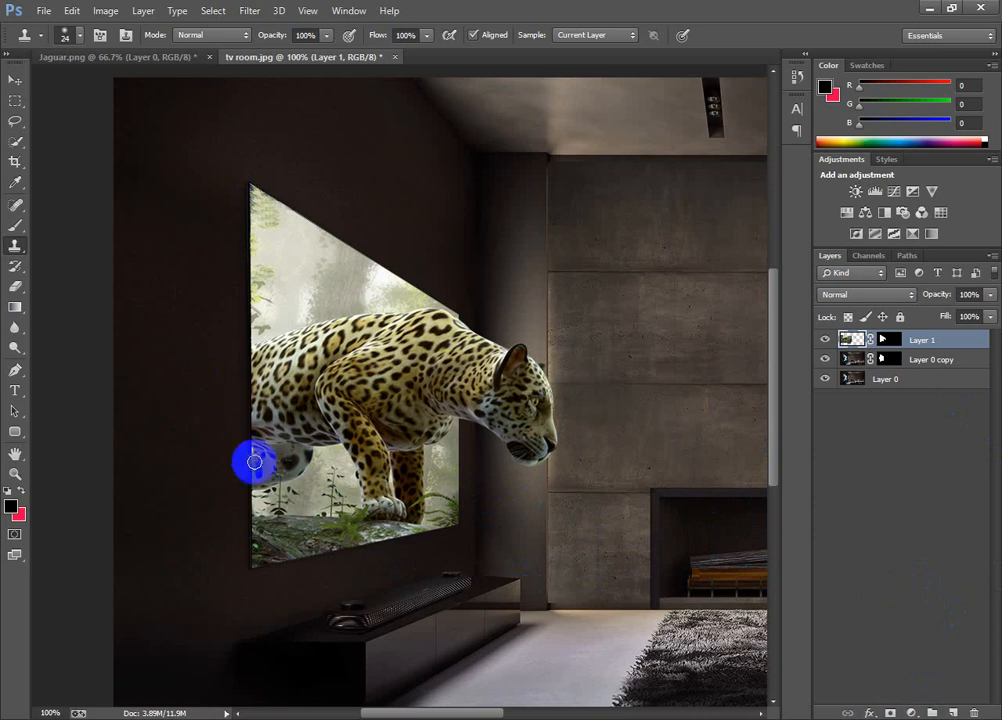
- Open the image imgbin_white-light-effect-png from the Downloads folder
{"action": "left_click", "coordinate": [43, 11]}
{"action": "left_click", "coordinate": [50, 45]}
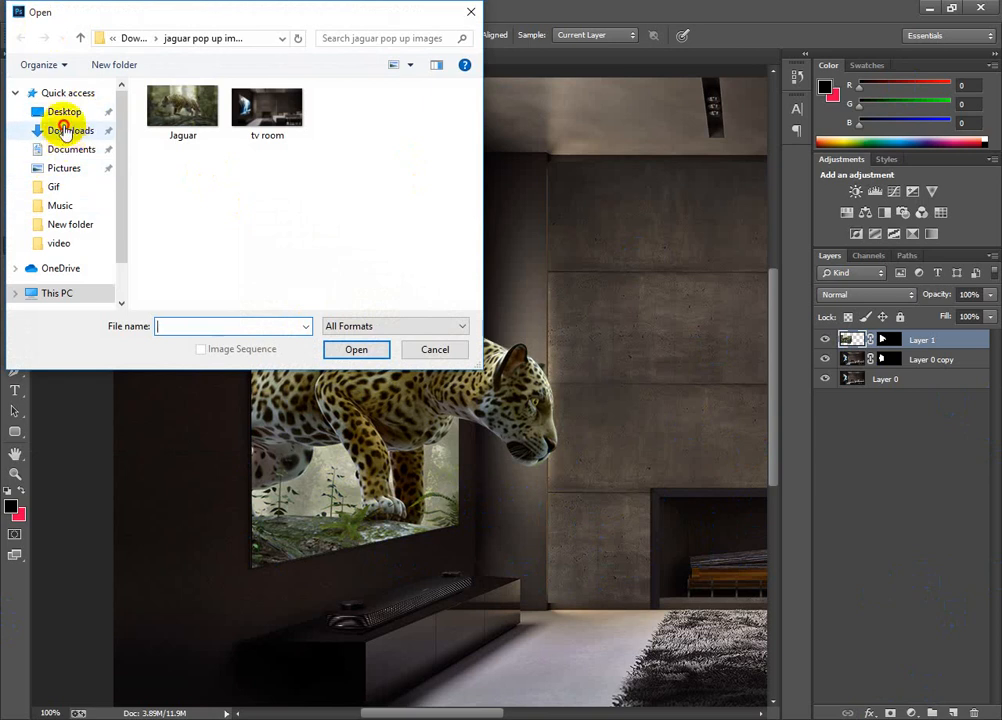
{"action": "left_click", "coordinate": [62, 128]}
{"action": "left_click_drag", "start_coordinate": [481, 112], "coordinate": [500, 242]}
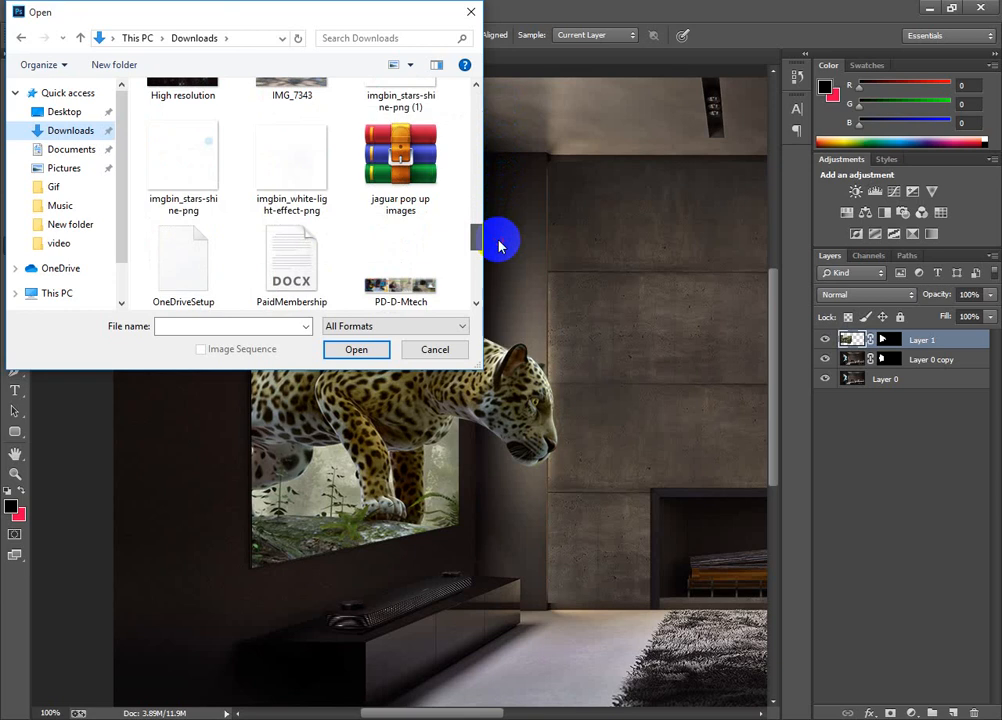
{"action": "left_click", "coordinate": [291, 160]}
{"action": "left_click", "coordinate": [356, 349]}
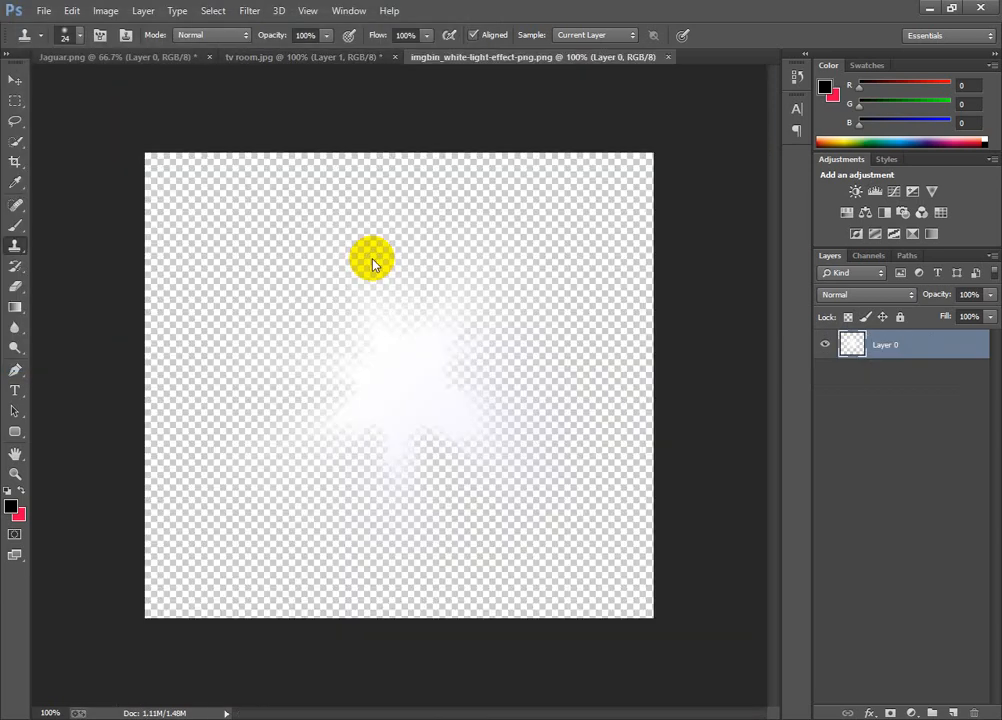
- Copy the white light burst into tv room.jpg as a new layer and place it over the jaguar's body
{"action": "left_click", "coordinate": [15, 80]}
{"action": "left_click_drag", "start_coordinate": [388, 433], "coordinate": [350, 432]}
{"action": "left_click_drag", "start_coordinate": [391, 360], "coordinate": [347, 394]}
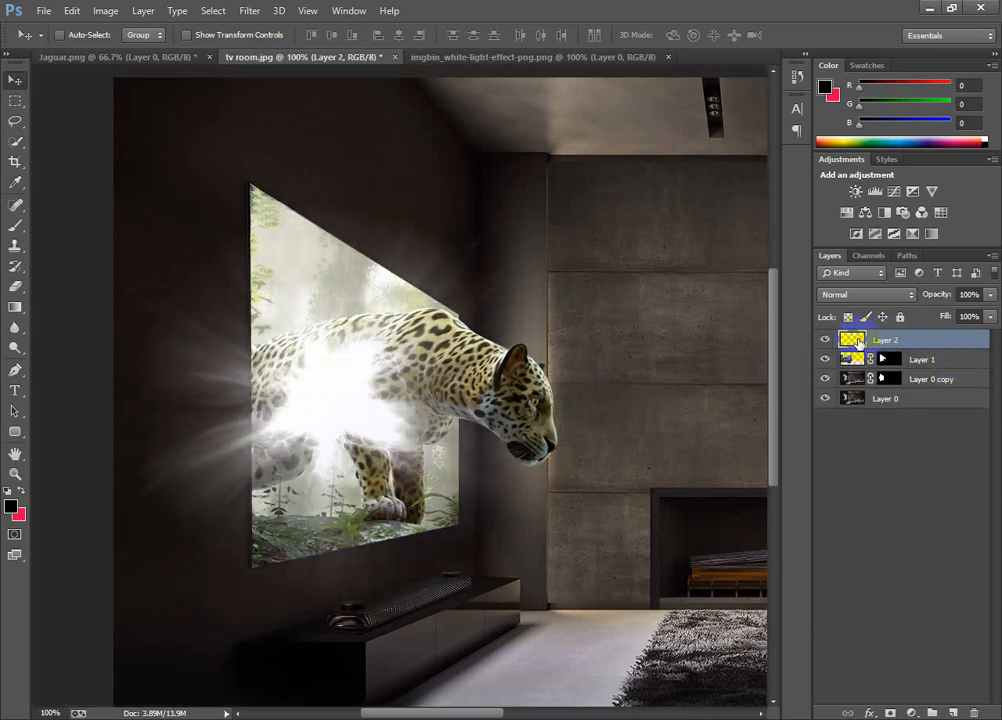
- Set the light burst layer to Hard Light at 50% opacity and shift it towards the TV's left edge
{"action": "mouse_move", "coordinate": [858, 341]}
{"action": "left_mouse_down"}
{"action": "mouse_move", "coordinate": [858, 372]}
{"action": "mouse_move", "coordinate": [858, 346]}
{"action": "left_mouse_up"}
{"action": "left_click", "coordinate": [879, 297]}
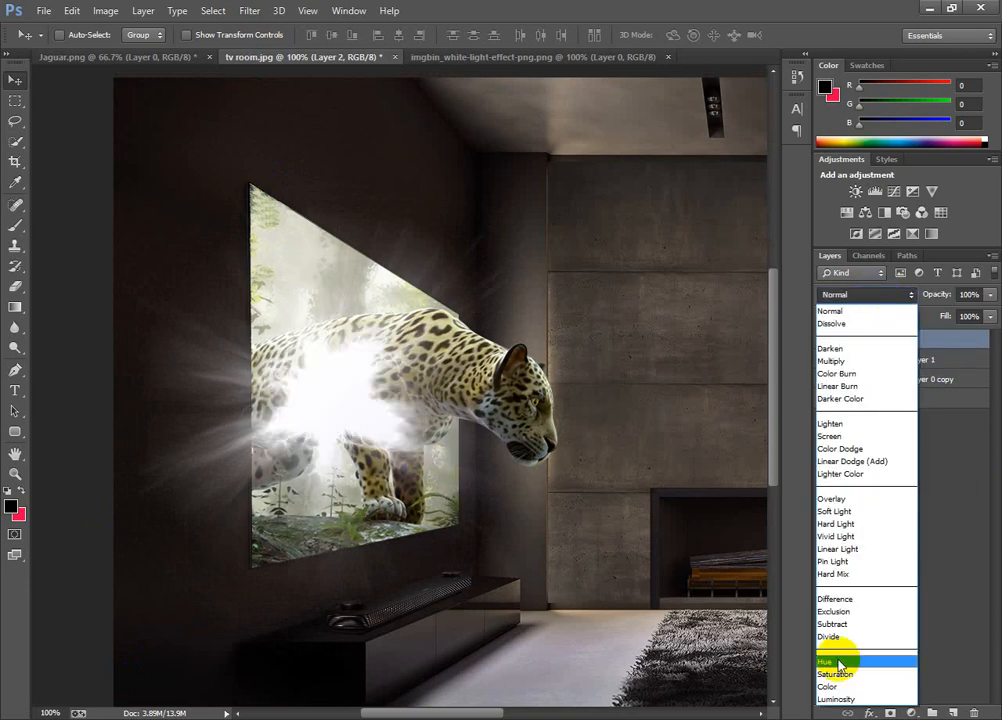
{"action": "left_click", "coordinate": [833, 507]}
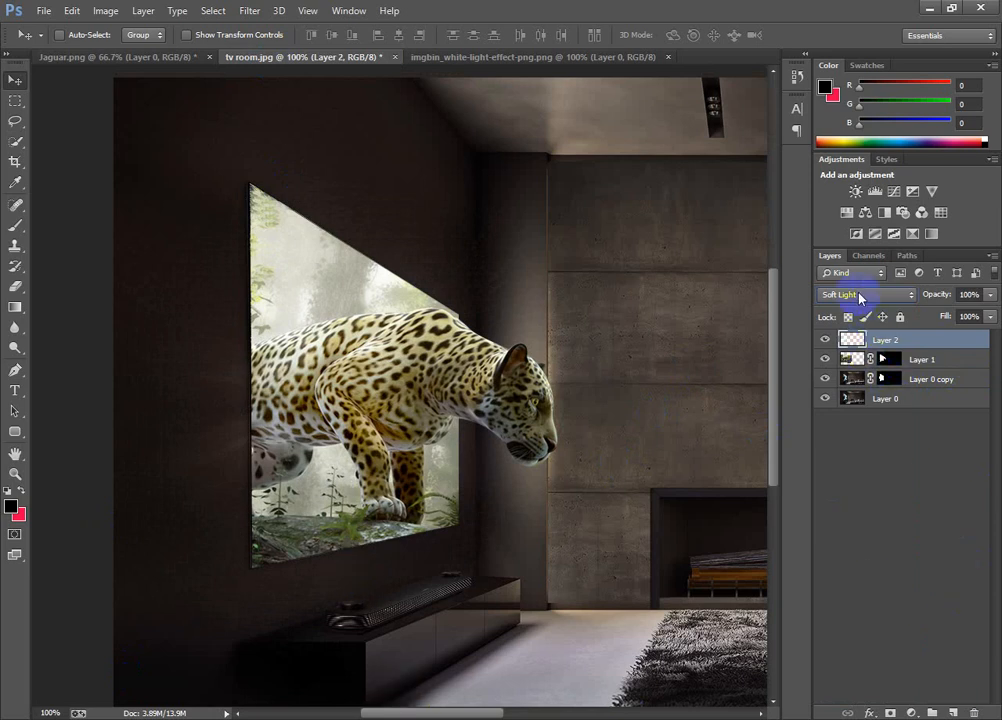
{"action": "left_click", "coordinate": [860, 296]}
{"action": "left_click", "coordinate": [836, 532]}
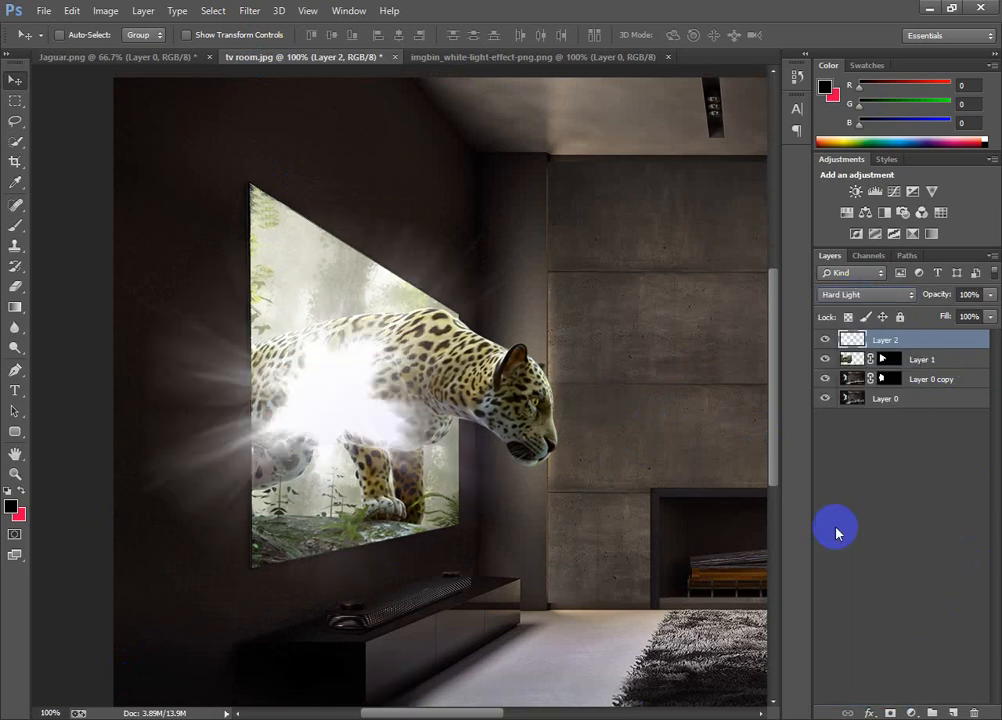
{"action": "left_click_drag", "start_coordinate": [376, 425], "coordinate": [320, 405]}
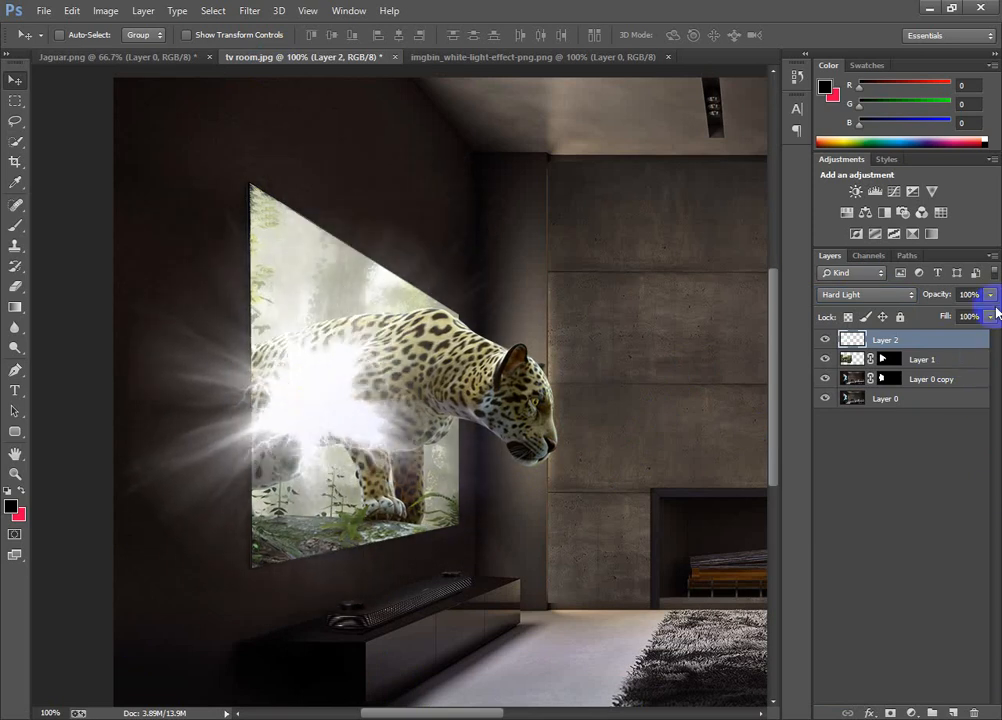
{"action": "left_click_drag", "start_coordinate": [967, 317], "coordinate": [952, 316]}
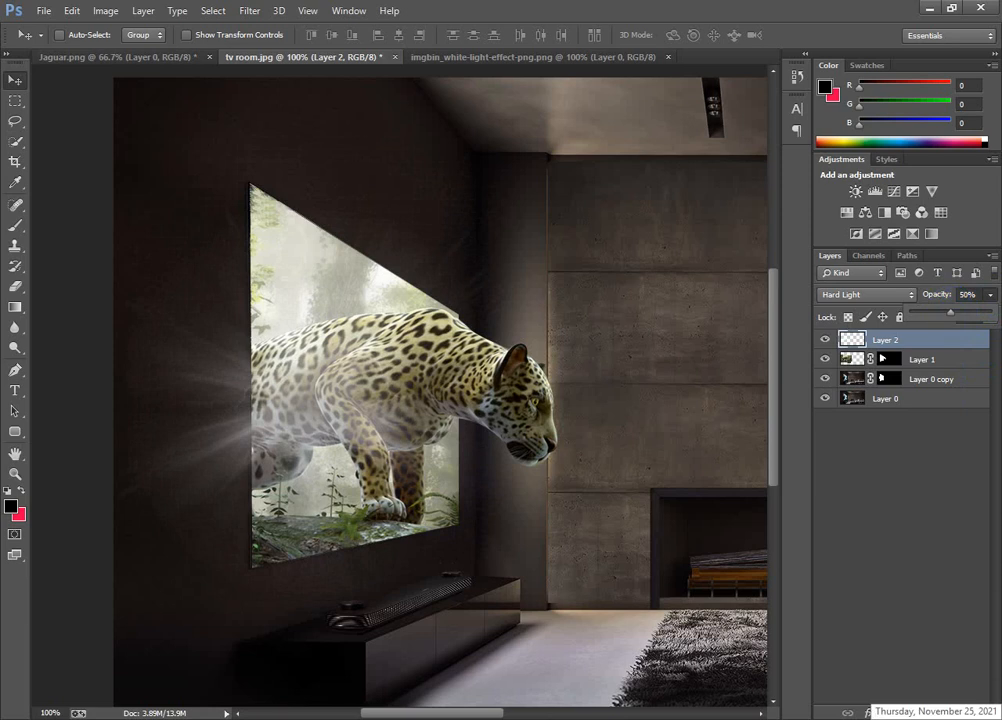
- Enlarge the light burst to about 115% width and 114% height with Free Transform
{"action": "key", "text": "ctrl+t"}
{"action": "left_click_drag", "start_coordinate": [514, 602], "coordinate": [554, 637]}
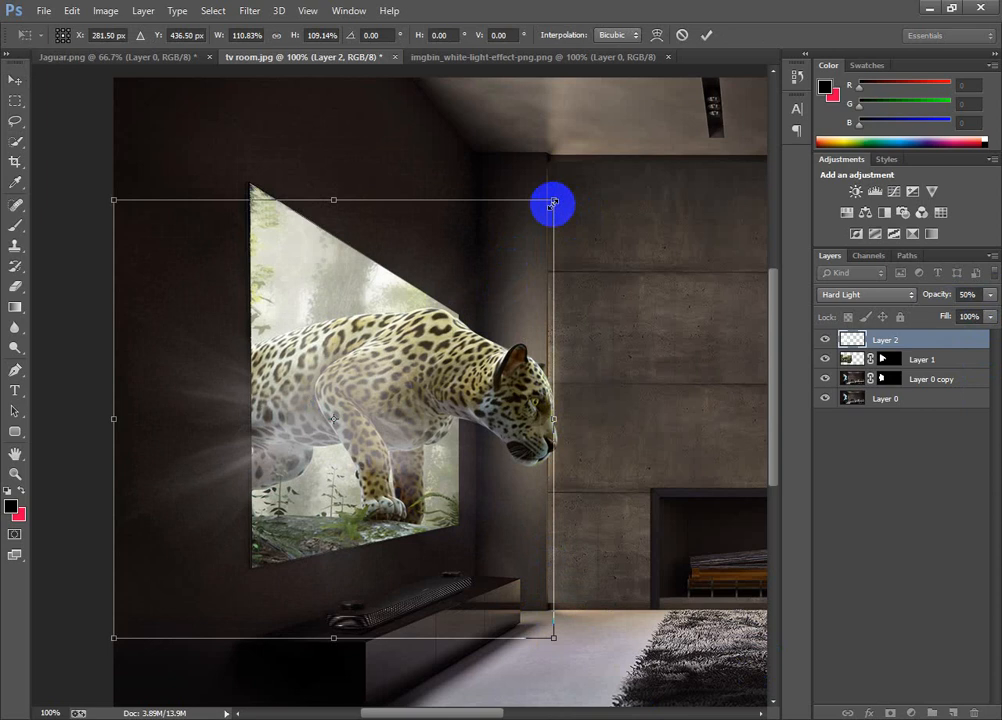
{"action": "left_click_drag", "start_coordinate": [553, 201], "coordinate": [570, 190]}
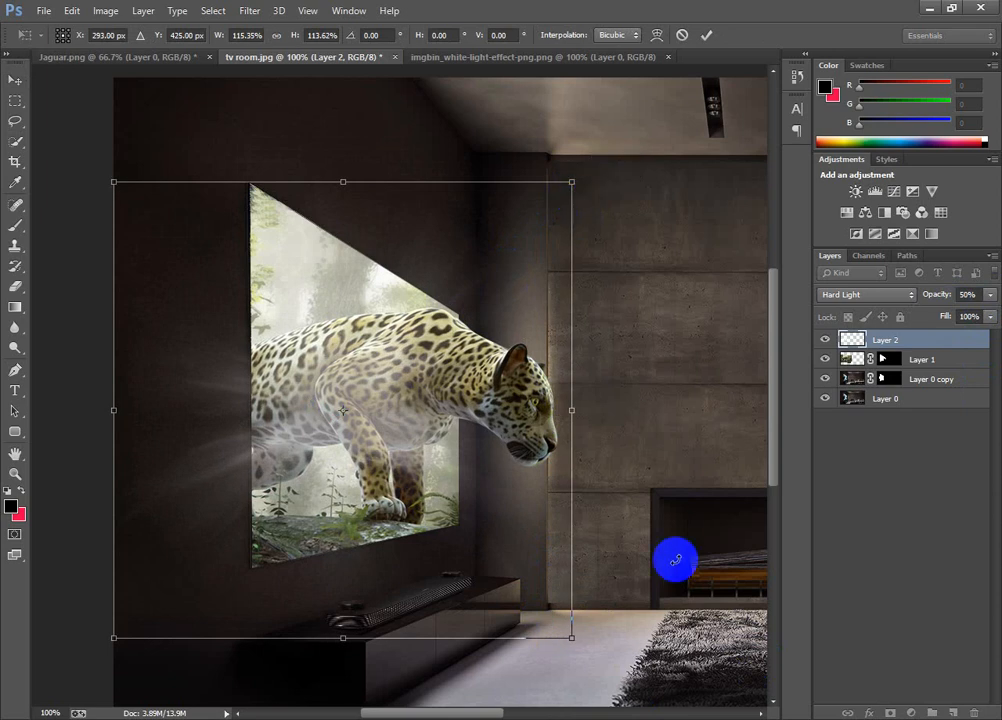
{"action": "key", "text": "Return"}
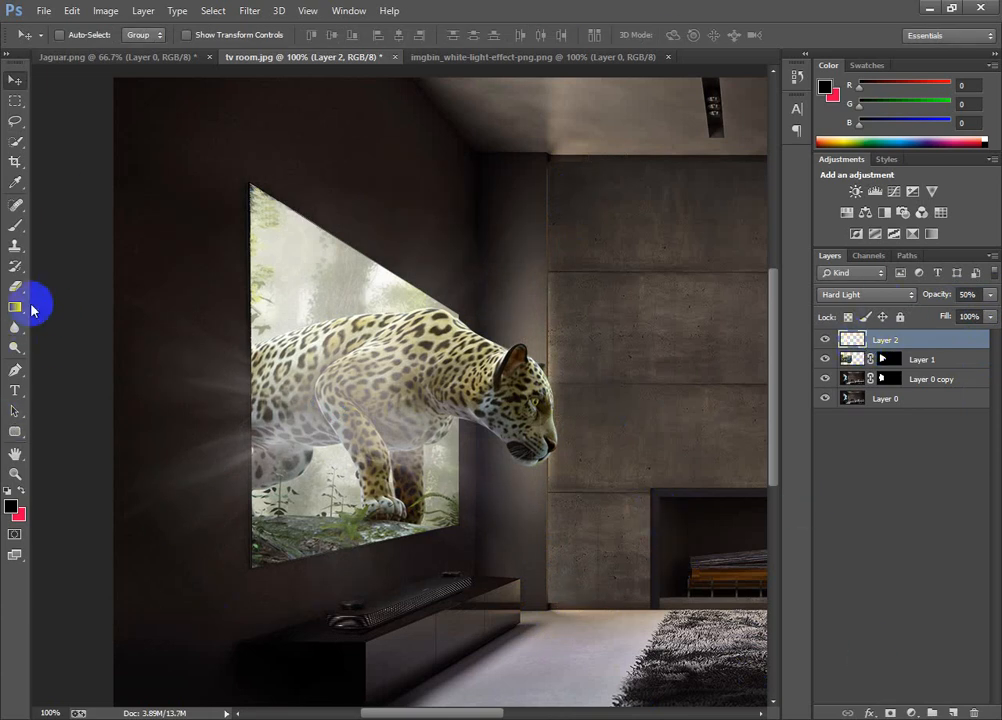
- Paint black with the 75-pixel brush on Layer 2 to darken the wall left of the TV and the cabinet below it
{"action": "left_click", "coordinate": [15, 228]}
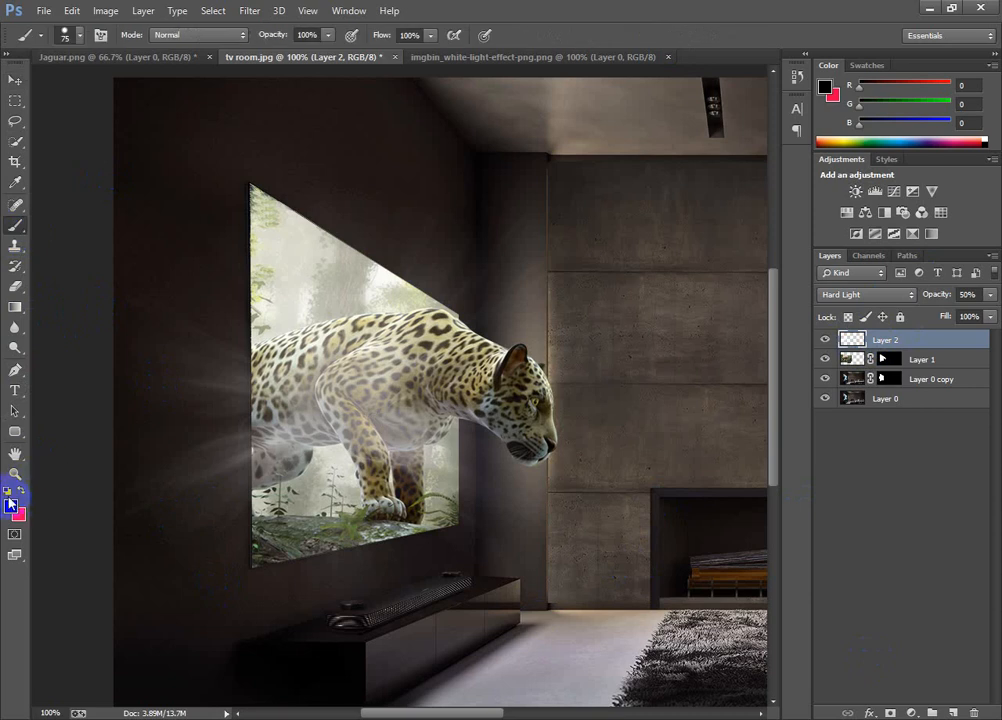
{"action": "mouse_move", "coordinate": [195, 315]}
{"action": "left_mouse_down"}
{"action": "mouse_move", "coordinate": [192, 488]}
{"action": "mouse_move", "coordinate": [213, 207]}
{"action": "left_mouse_up"}
{"action": "left_click", "coordinate": [217, 191]}
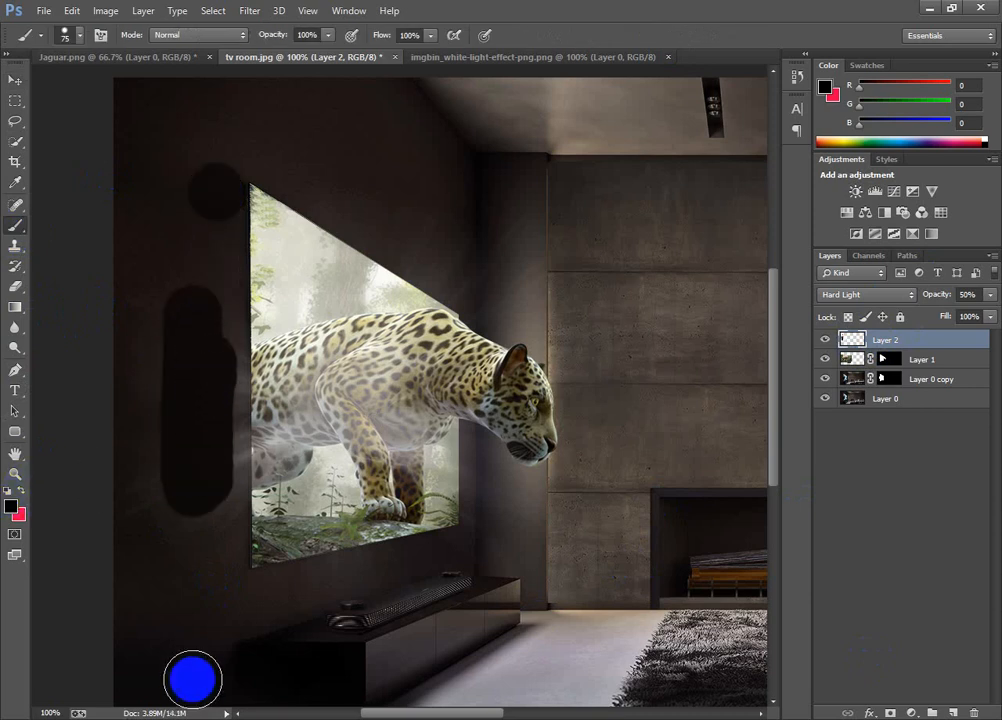
{"action": "left_click", "coordinate": [218, 573], "text": "shift"}
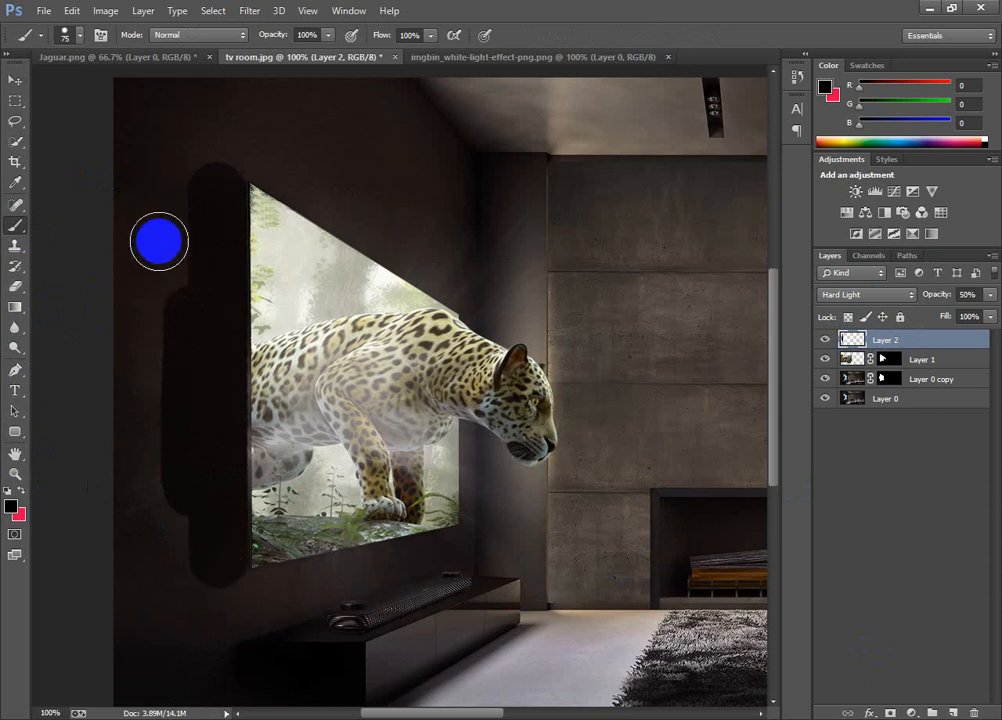
{"action": "mouse_move", "coordinate": [155, 200]}
{"action": "left_mouse_down"}
{"action": "mouse_move", "coordinate": [183, 430]}
{"action": "mouse_move", "coordinate": [139, 540]}
{"action": "mouse_move", "coordinate": [253, 620]}
{"action": "mouse_move", "coordinate": [434, 624]}
{"action": "mouse_move", "coordinate": [273, 620]}
{"action": "mouse_move", "coordinate": [261, 607]}
{"action": "mouse_move", "coordinate": [134, 648]}
{"action": "mouse_move", "coordinate": [195, 660]}
{"action": "mouse_move", "coordinate": [87, 617]}
{"action": "mouse_move", "coordinate": [123, 615]}
{"action": "left_mouse_up"}
{"action": "left_click", "coordinate": [889, 379]}
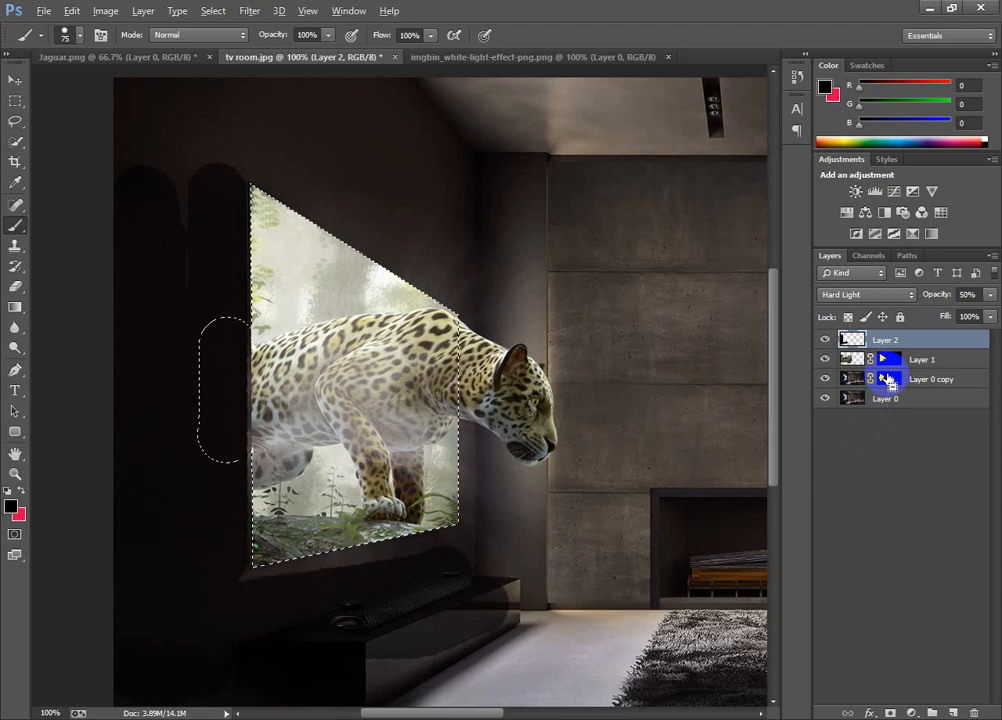
{"action": "left_click", "coordinate": [889, 379], "text": "ctrl"}
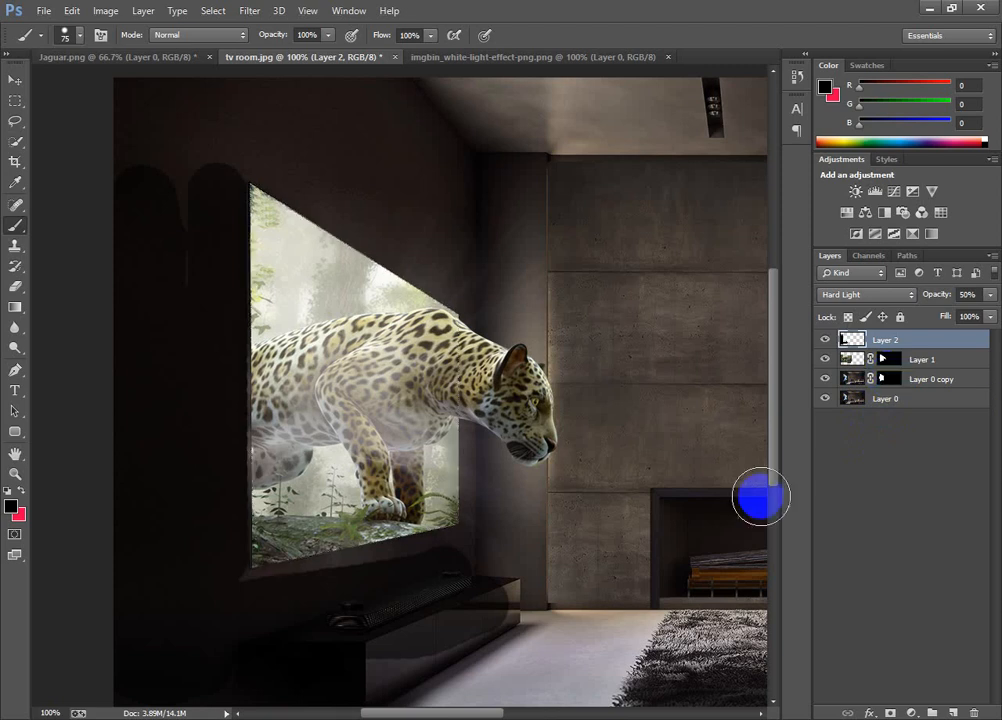
- Continue painting black on Layer 2 along the TV's left edge and across the wall above its upper-left corner
{"action": "left_click", "coordinate": [251, 465], "text": "ctrl"}
{"action": "left_click", "coordinate": [251, 465], "text": "ctrl"}
{"action": "left_click_drag", "start_coordinate": [251, 465], "coordinate": [425, 662]}
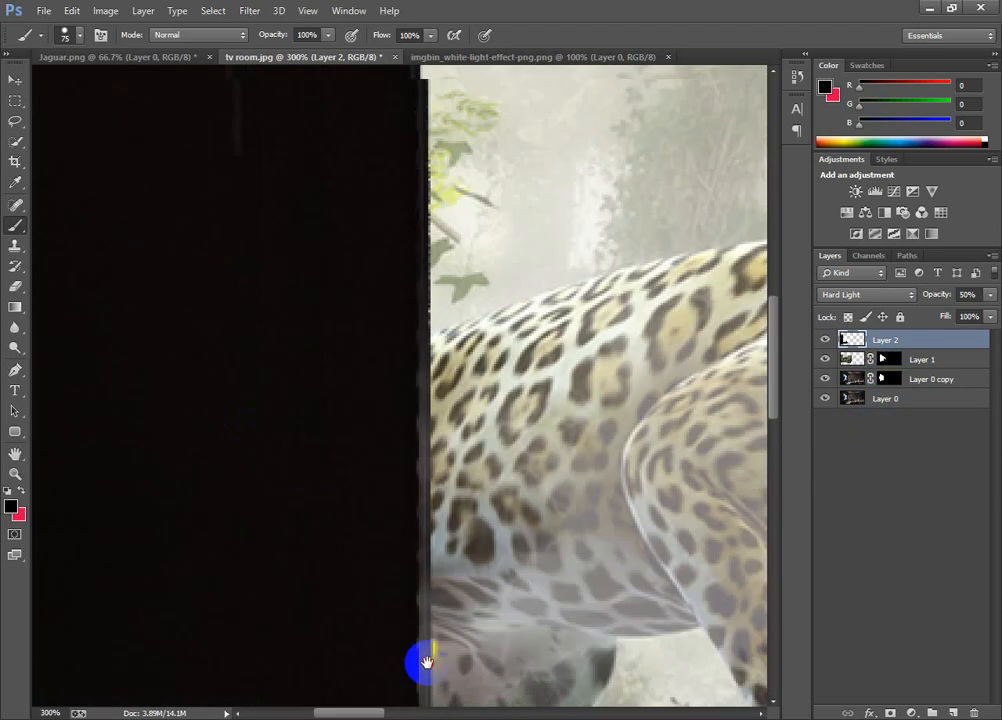
{"action": "left_click_drag", "start_coordinate": [250, 345], "coordinate": [331, 675]}
{"action": "mouse_move", "coordinate": [311, 514]}
{"action": "left_mouse_down"}
{"action": "mouse_move", "coordinate": [330, 161]}
{"action": "mouse_move", "coordinate": [307, 155]}
{"action": "mouse_move", "coordinate": [208, 491]}
{"action": "left_mouse_up"}
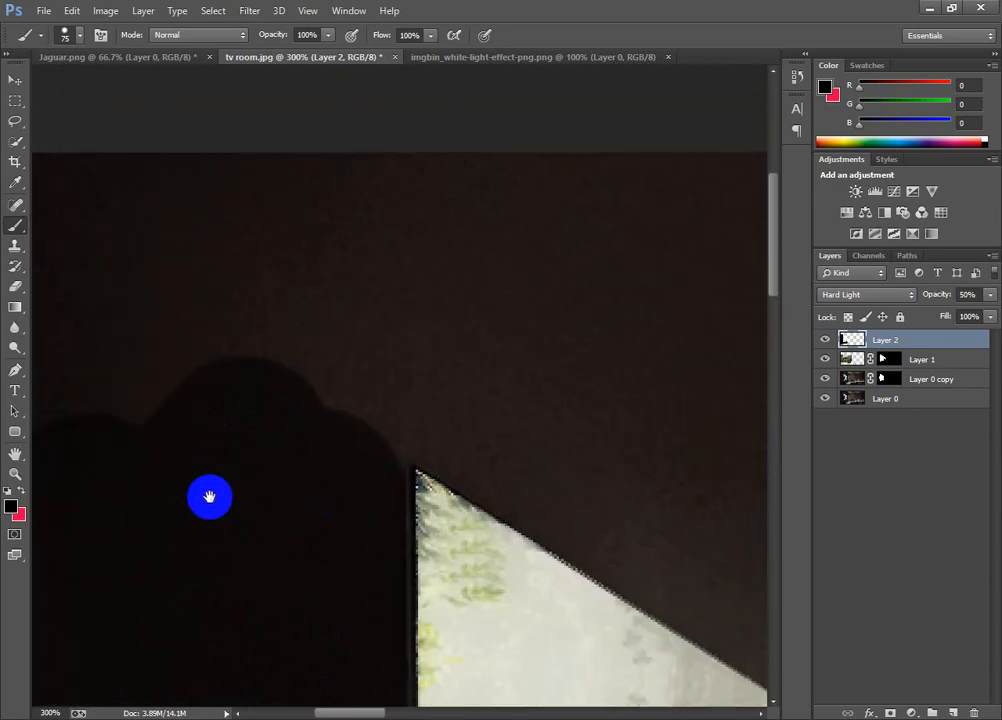
{"action": "left_click_drag", "start_coordinate": [127, 411], "coordinate": [138, 302]}
{"action": "mouse_move", "coordinate": [58, 405]}
{"action": "left_mouse_down"}
{"action": "mouse_move", "coordinate": [657, 378]}
{"action": "mouse_move", "coordinate": [358, 400]}
{"action": "left_mouse_up"}
{"action": "mouse_move", "coordinate": [514, 293]}
{"action": "left_mouse_down"}
{"action": "mouse_move", "coordinate": [554, 199]}
{"action": "mouse_move", "coordinate": [557, 268]}
{"action": "left_mouse_up"}
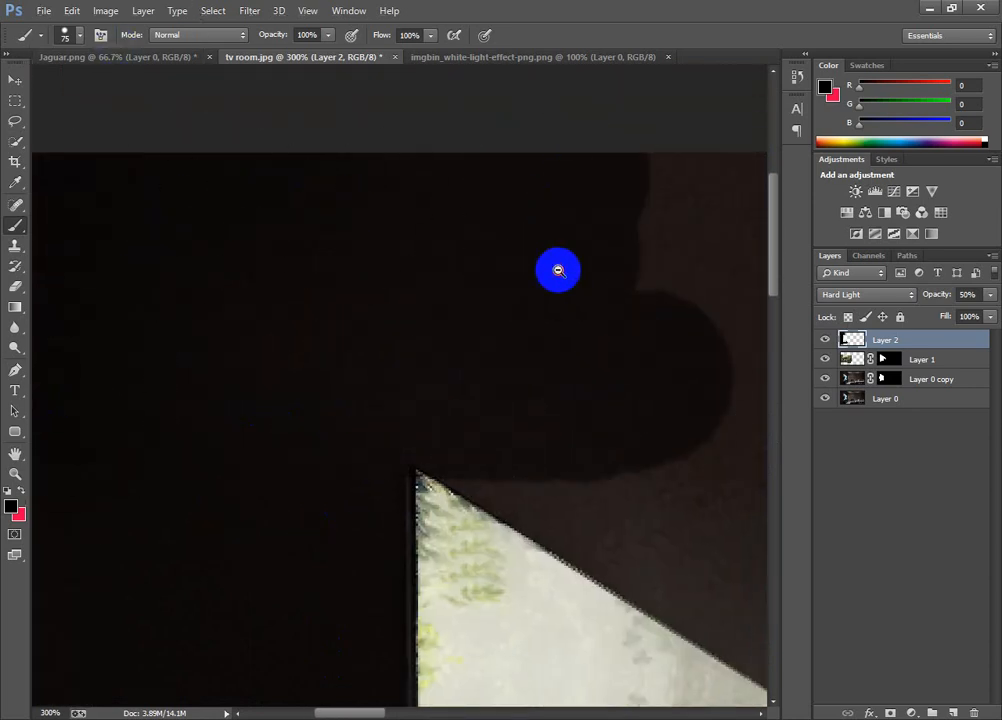
- Paint black on Layer 2 over the wall above the TV's slanted top edge, reaching the room corner and ceiling line
{"action": "left_click", "coordinate": [618, 350], "text": "alt"}
{"action": "left_click_drag", "start_coordinate": [598, 371], "coordinate": [187, 247]}
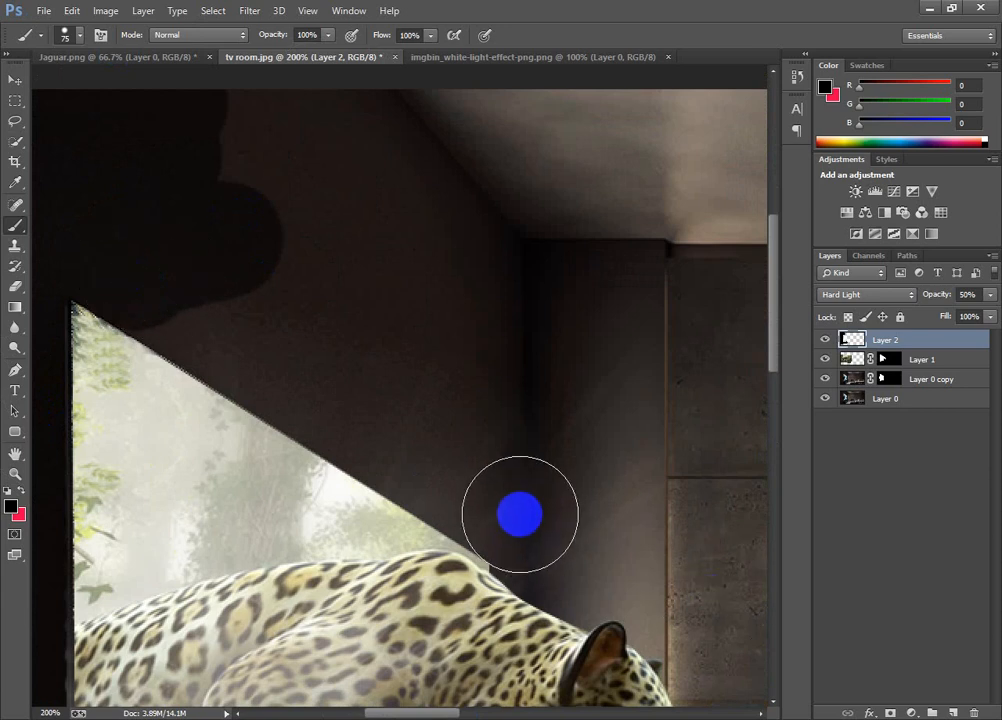
{"action": "left_click", "coordinate": [520, 515], "text": "shift"}
{"action": "mouse_move", "coordinate": [545, 514]}
{"action": "left_mouse_down"}
{"action": "mouse_move", "coordinate": [507, 451]}
{"action": "mouse_move", "coordinate": [212, 150]}
{"action": "left_mouse_up"}
{"action": "left_click_drag", "start_coordinate": [365, 228], "coordinate": [327, 362]}
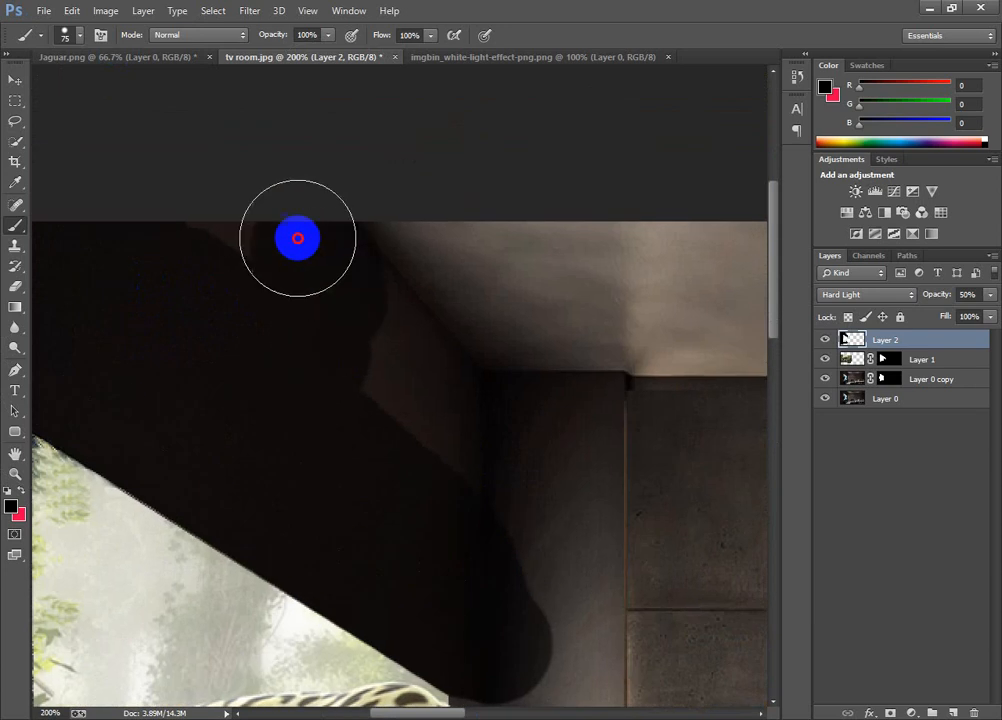
- Paint black on Layer 2 over the ceiling beside the room corner and down the rear wall to the fireplace
{"action": "mouse_move", "coordinate": [420, 242]}
{"action": "left_mouse_down"}
{"action": "mouse_move", "coordinate": [553, 468]}
{"action": "mouse_move", "coordinate": [590, 284]}
{"action": "mouse_move", "coordinate": [574, 334]}
{"action": "mouse_move", "coordinate": [710, 224]}
{"action": "mouse_move", "coordinate": [457, 362]}
{"action": "mouse_move", "coordinate": [532, 177]}
{"action": "left_mouse_up"}
{"action": "mouse_move", "coordinate": [375, 436]}
{"action": "left_mouse_down"}
{"action": "mouse_move", "coordinate": [593, 597]}
{"action": "mouse_move", "coordinate": [769, 248]}
{"action": "left_mouse_up"}
{"action": "left_click", "coordinate": [653, 454], "text": "alt"}
{"action": "mouse_move", "coordinate": [655, 459]}
{"action": "left_mouse_down"}
{"action": "mouse_move", "coordinate": [423, 325]}
{"action": "mouse_move", "coordinate": [414, 301]}
{"action": "left_mouse_up"}
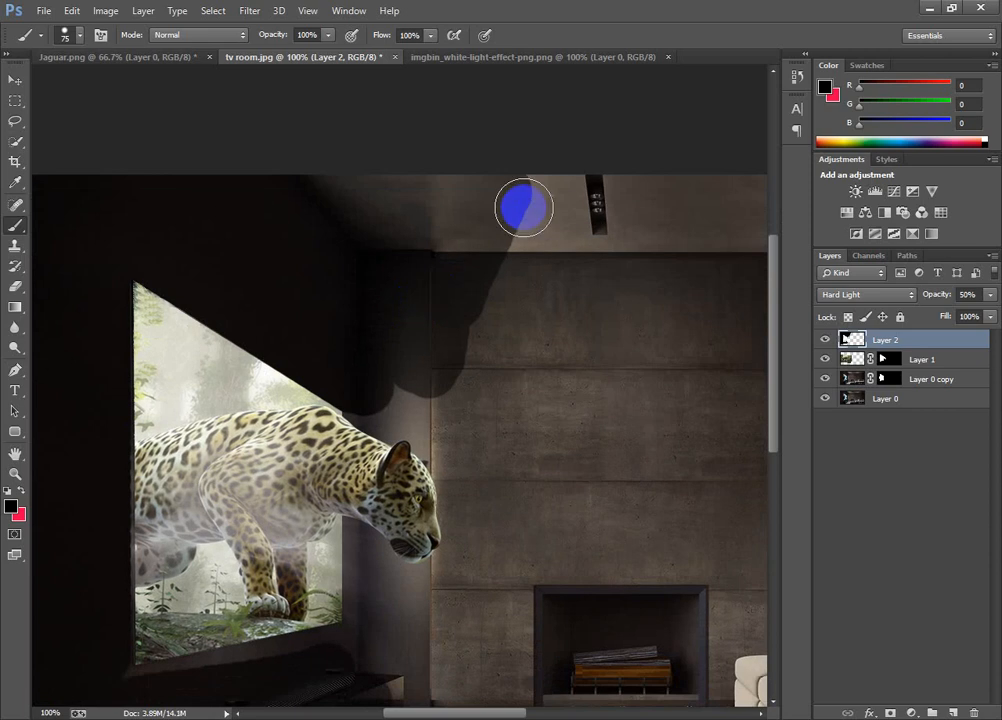
{"action": "mouse_move", "coordinate": [524, 206]}
{"action": "left_mouse_down"}
{"action": "mouse_move", "coordinate": [541, 523]}
{"action": "mouse_move", "coordinate": [564, 595]}
{"action": "mouse_move", "coordinate": [655, 551]}
{"action": "left_mouse_up"}
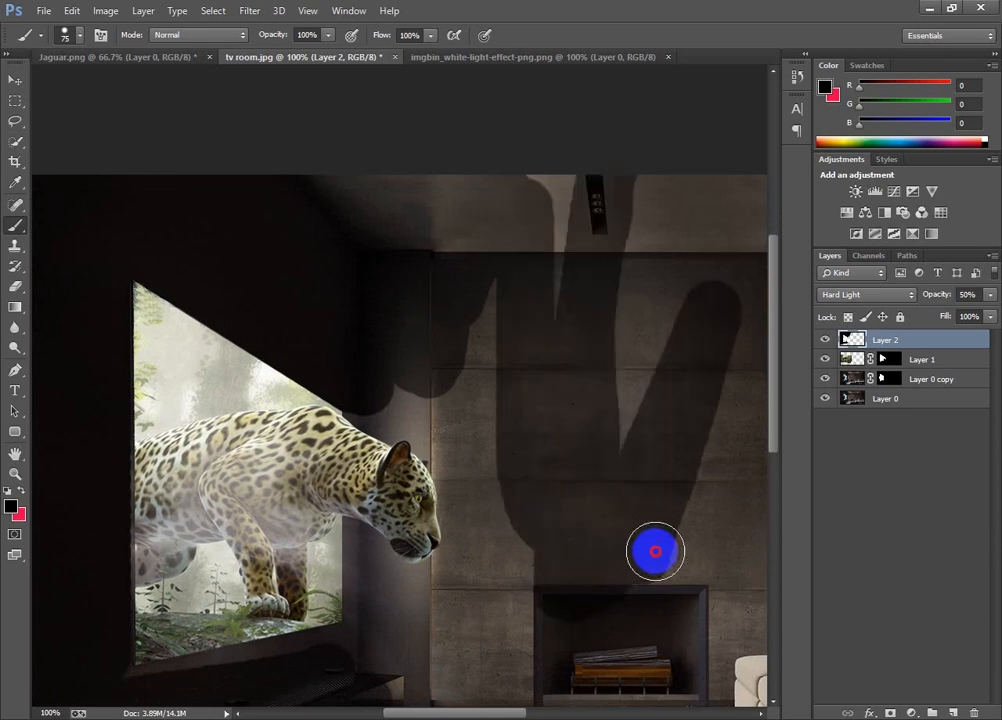
- Paint black on Layer 2 over the wall around the jaguar's head, undoing and redoing the stroke above its ear
{"action": "left_click", "coordinate": [546, 503], "text": "alt"}
{"action": "left_click", "coordinate": [482, 450]}
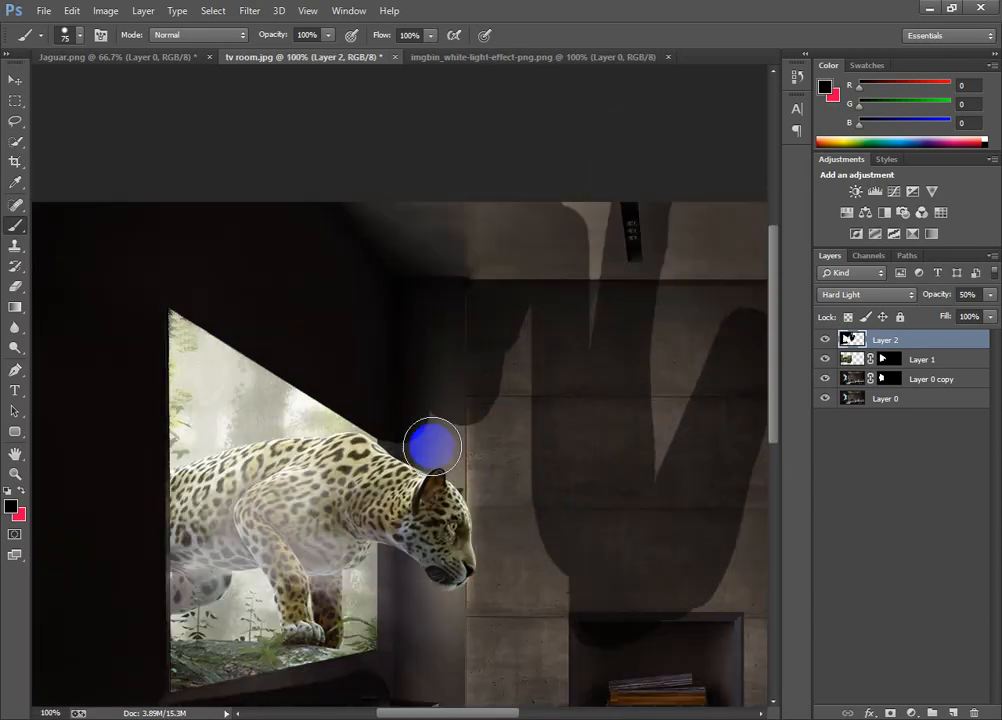
{"action": "left_click_drag", "start_coordinate": [402, 433], "coordinate": [495, 472]}
{"action": "key", "text": "ctrl+z"}
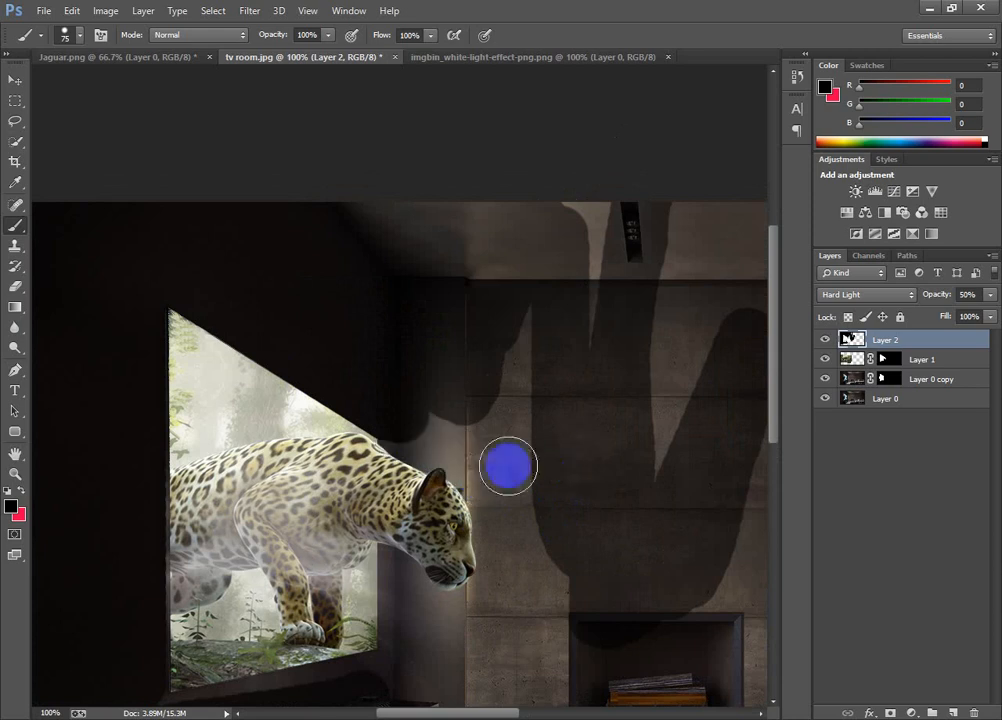
{"action": "left_click", "coordinate": [403, 427]}
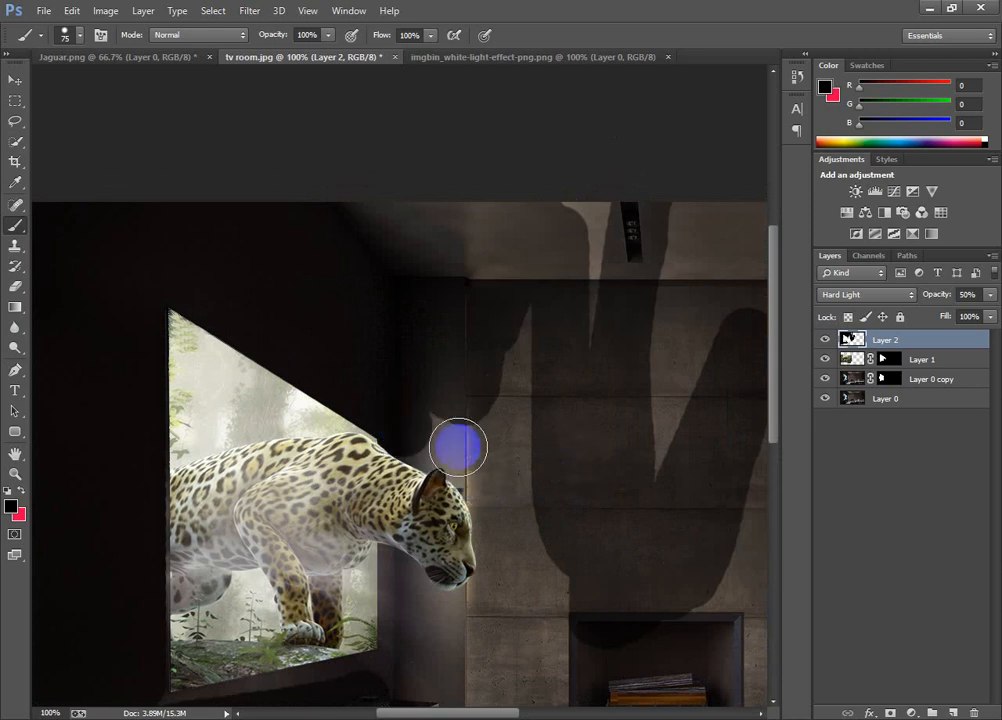
{"action": "left_click", "coordinate": [446, 448]}
{"action": "mouse_move", "coordinate": [467, 458]}
{"action": "left_mouse_down"}
{"action": "mouse_move", "coordinate": [422, 437]}
{"action": "mouse_move", "coordinate": [525, 450]}
{"action": "mouse_move", "coordinate": [474, 467]}
{"action": "mouse_move", "coordinate": [495, 500]}
{"action": "mouse_move", "coordinate": [514, 618]}
{"action": "mouse_move", "coordinate": [516, 546]}
{"action": "mouse_move", "coordinate": [503, 524]}
{"action": "mouse_move", "coordinate": [517, 595]}
{"action": "mouse_move", "coordinate": [455, 620]}
{"action": "mouse_move", "coordinate": [520, 608]}
{"action": "mouse_move", "coordinate": [495, 599]}
{"action": "mouse_move", "coordinate": [454, 622]}
{"action": "mouse_move", "coordinate": [422, 676]}
{"action": "mouse_move", "coordinate": [529, 575]}
{"action": "mouse_move", "coordinate": [490, 521]}
{"action": "left_mouse_up"}
- Enlarge the brush to 244 pixels and paint black on Layer 2 across the rear wall, ceiling and fireplace
{"action": "key", "text": "ctrl+minus"}
{"action": "right_click", "coordinate": [539, 440]}
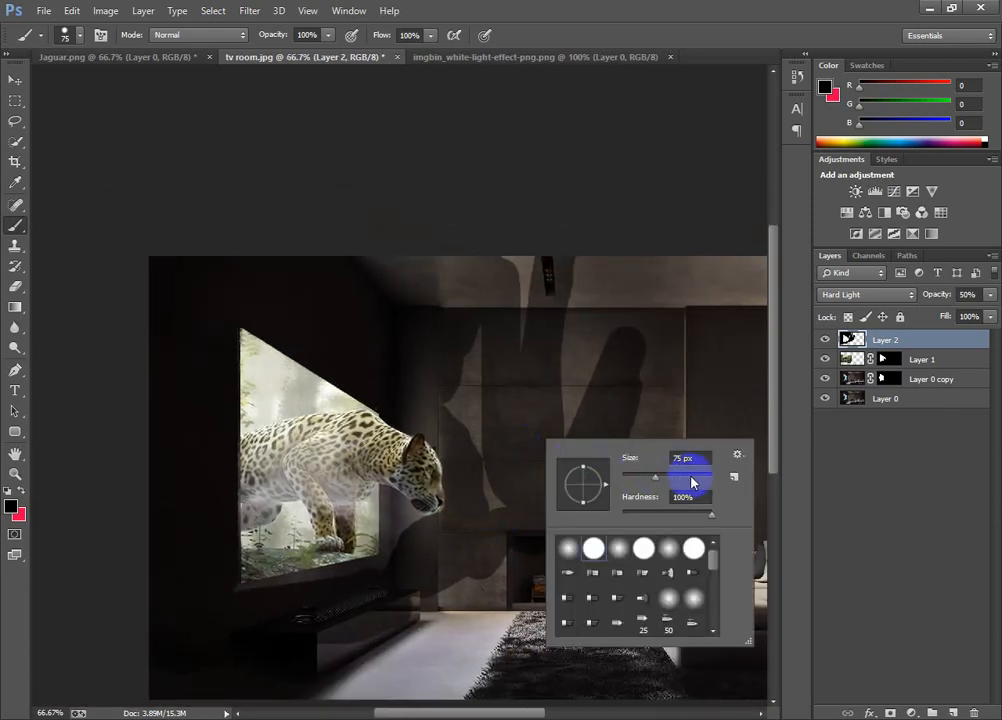
{"action": "left_click", "coordinate": [692, 478]}
{"action": "mouse_move", "coordinate": [606, 290]}
{"action": "left_mouse_down"}
{"action": "mouse_move", "coordinate": [772, 295]}
{"action": "mouse_move", "coordinate": [583, 305]}
{"action": "mouse_move", "coordinate": [510, 416]}
{"action": "mouse_move", "coordinate": [517, 532]}
{"action": "mouse_move", "coordinate": [816, 362]}
{"action": "mouse_move", "coordinate": [718, 601]}
{"action": "left_mouse_up"}
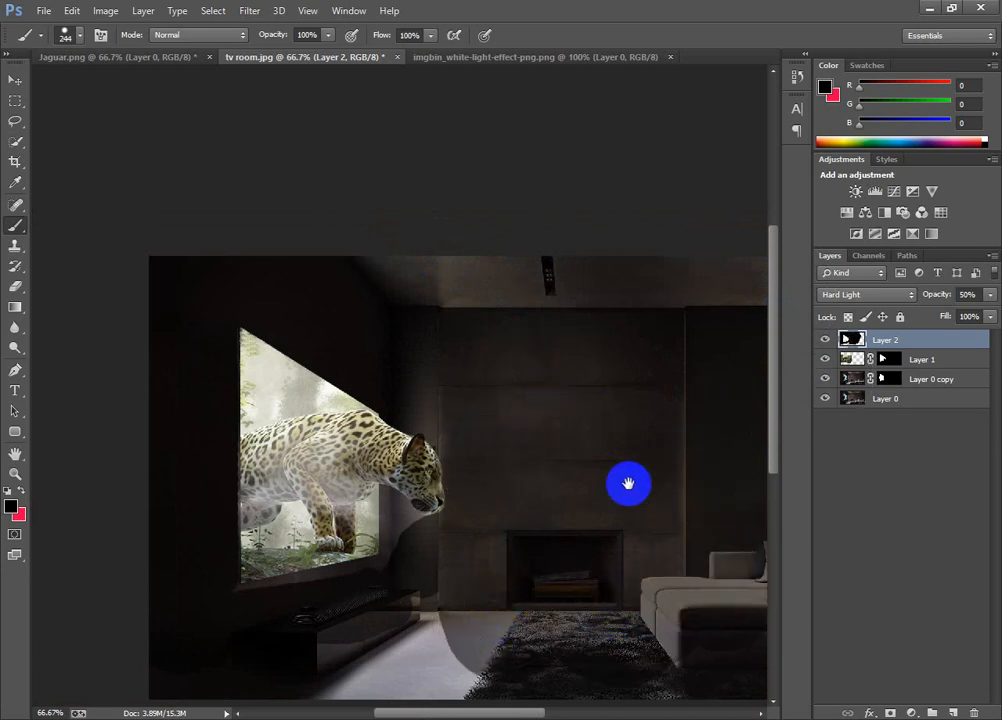
- Paint black on Layer 2 over the sofa side of the room and across the floor in front of the cabinet
{"action": "mouse_move", "coordinate": [628, 483]}
{"action": "left_mouse_down"}
{"action": "mouse_move", "coordinate": [358, 425]}
{"action": "mouse_move", "coordinate": [353, 397]}
{"action": "left_mouse_up"}
{"action": "mouse_move", "coordinate": [527, 374]}
{"action": "left_mouse_down"}
{"action": "mouse_move", "coordinate": [597, 302]}
{"action": "mouse_move", "coordinate": [557, 250]}
{"action": "mouse_move", "coordinate": [631, 228]}
{"action": "mouse_move", "coordinate": [775, 338]}
{"action": "mouse_move", "coordinate": [593, 543]}
{"action": "mouse_move", "coordinate": [504, 172]}
{"action": "mouse_move", "coordinate": [666, 456]}
{"action": "mouse_move", "coordinate": [622, 604]}
{"action": "left_mouse_up"}
{"action": "key", "text": "space"}
{"action": "mouse_move", "coordinate": [488, 430]}
{"action": "left_mouse_down"}
{"action": "mouse_move", "coordinate": [997, 410]}
{"action": "mouse_move", "coordinate": [729, 429]}
{"action": "left_mouse_up"}
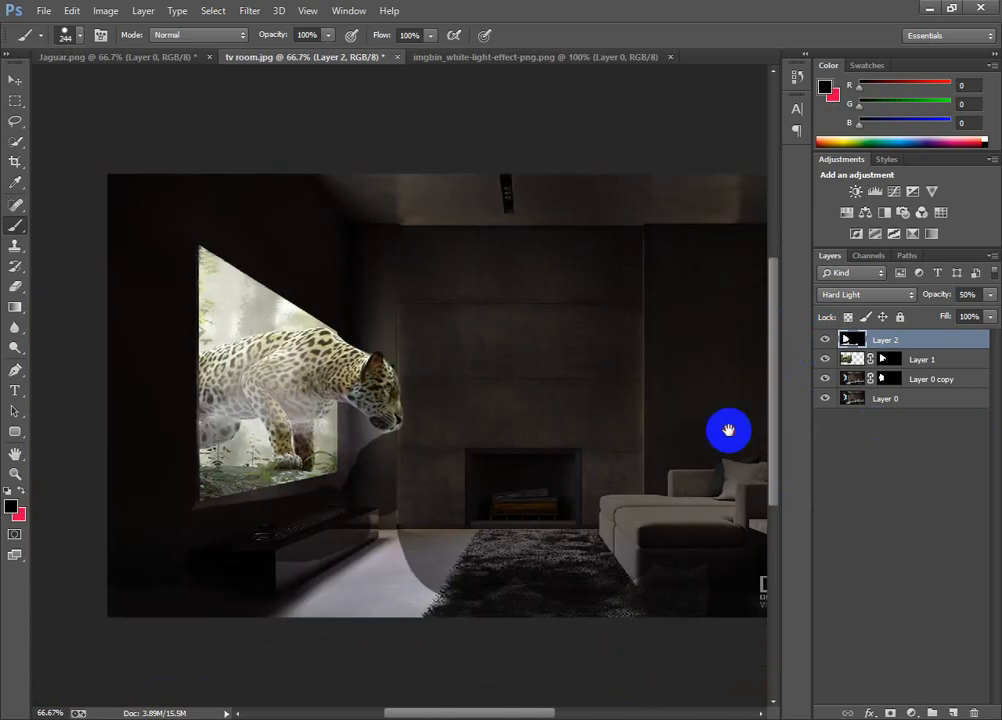
{"action": "mouse_move", "coordinate": [441, 546]}
{"action": "left_mouse_down"}
{"action": "mouse_move", "coordinate": [266, 599]}
{"action": "mouse_move", "coordinate": [450, 588]}
{"action": "mouse_move", "coordinate": [352, 617]}
{"action": "mouse_move", "coordinate": [413, 563]}
{"action": "mouse_move", "coordinate": [385, 533]}
{"action": "mouse_move", "coordinate": [249, 583]}
{"action": "mouse_move", "coordinate": [163, 575]}
{"action": "left_mouse_up"}
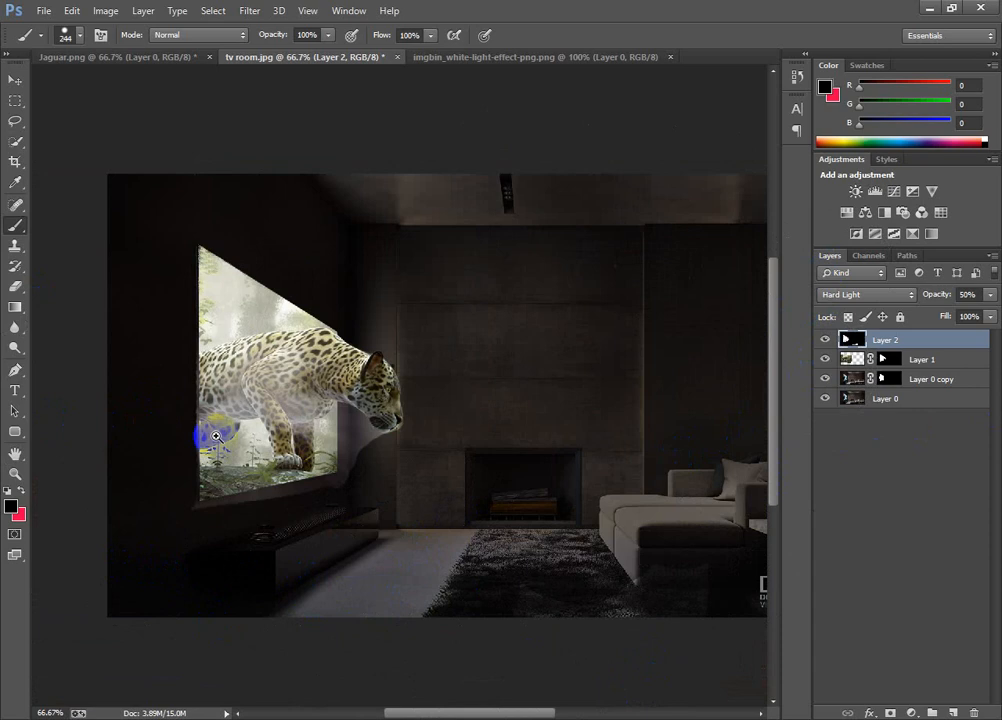
- Reduce the brush to 40 pixels and paint black on Layer 2 tightly along the TV's bottom and left edges
{"action": "key", "text": "ctrl+space"}
{"action": "left_click", "coordinate": [288, 457], "text": "ctrl"}
{"action": "left_click", "coordinate": [288, 463], "text": "ctrl"}
{"action": "mouse_move", "coordinate": [287, 464]}
{"action": "left_mouse_down"}
{"action": "mouse_move", "coordinate": [327, 300]}
{"action": "mouse_move", "coordinate": [397, 270]}
{"action": "left_mouse_up"}
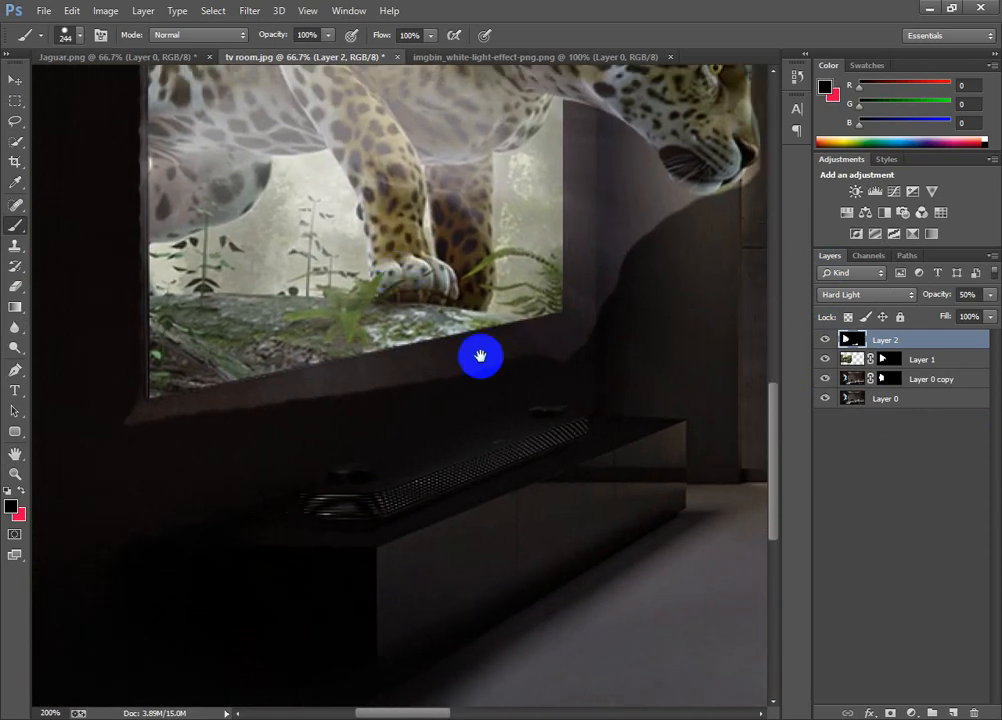
{"action": "right_click", "coordinate": [585, 520]}
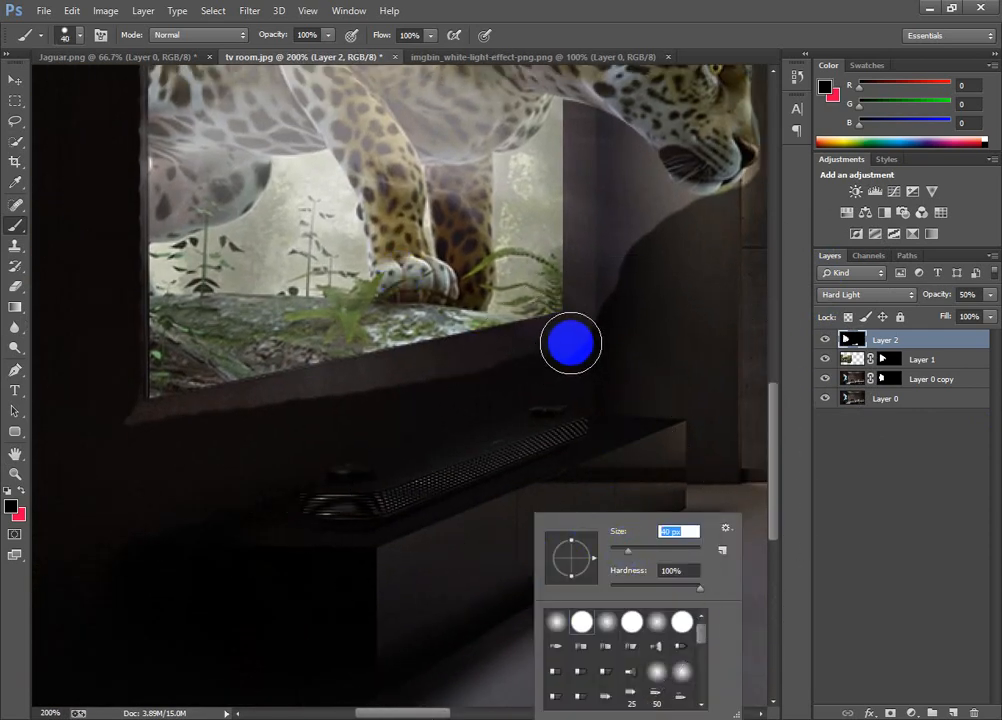
{"action": "left_click", "coordinate": [568, 342]}
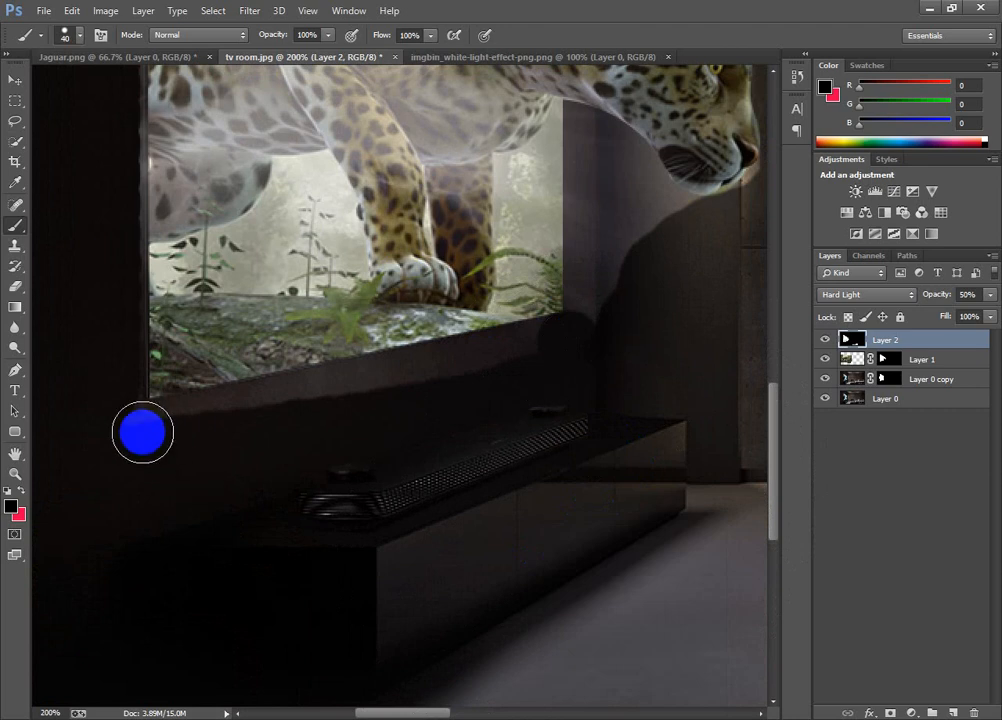
{"action": "left_click_drag", "start_coordinate": [78, 405], "coordinate": [322, 657]}
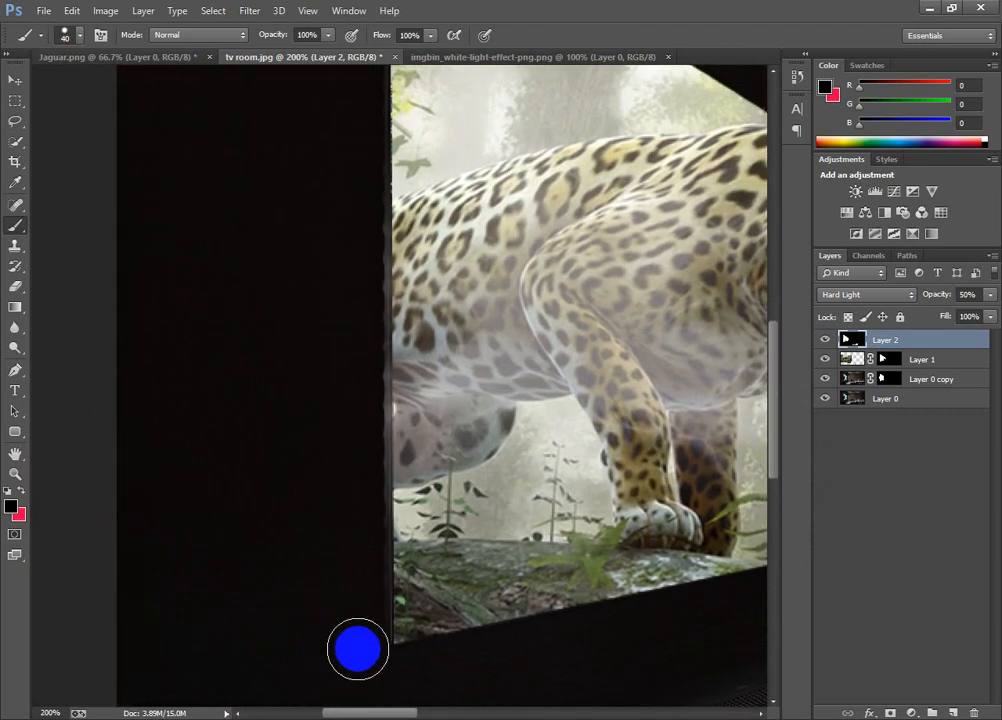
{"action": "left_click", "coordinate": [358, 121], "text": "shift"}
- Compare the room with Layer 2 hidden and shown, and delete Layer 2
{"action": "scroll", "coordinate": [601, 407], "scroll_direction": "down", "scroll_amount": 1}
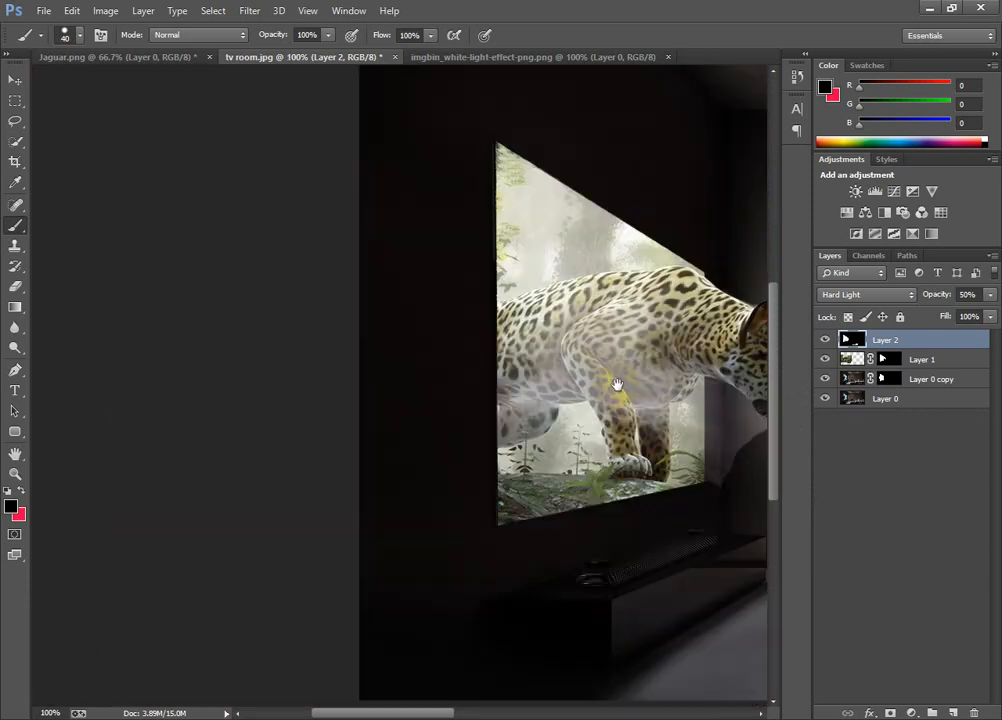
{"action": "left_click_drag", "start_coordinate": [608, 387], "coordinate": [351, 357]}
{"action": "mouse_move", "coordinate": [380, 473]}
{"action": "left_mouse_down"}
{"action": "mouse_move", "coordinate": [351, 586]}
{"action": "mouse_move", "coordinate": [376, 543]}
{"action": "mouse_move", "coordinate": [395, 458]}
{"action": "left_mouse_up"}
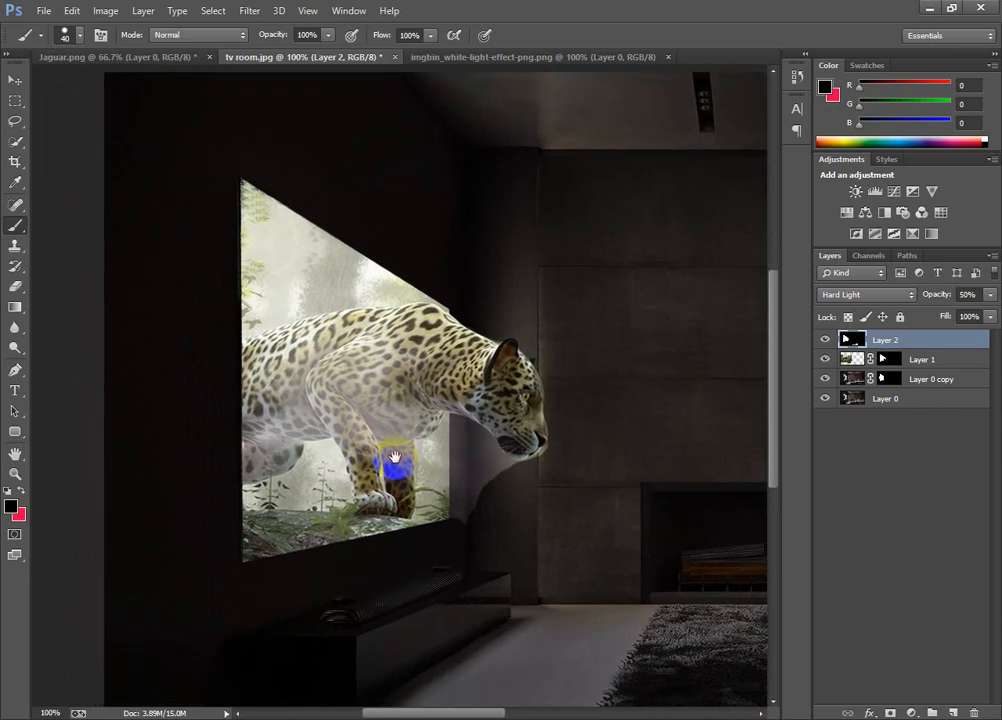
{"action": "scroll", "coordinate": [395, 458], "scroll_direction": "down", "scroll_amount": 1}
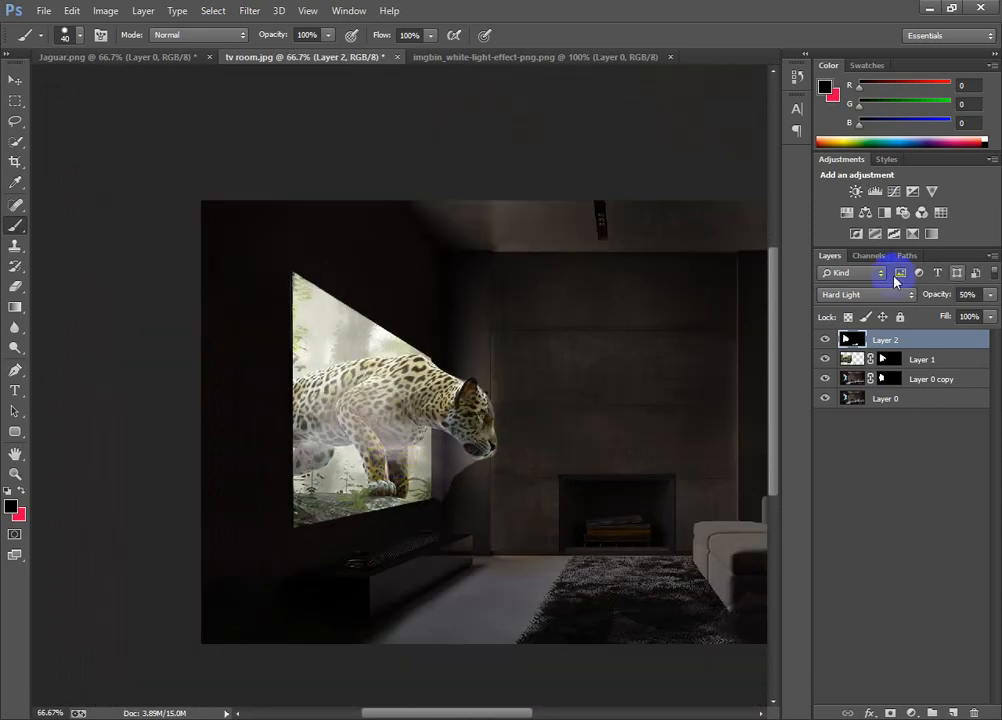
{"action": "left_click", "coordinate": [825, 341]}
{"action": "left_click", "coordinate": [825, 341]}
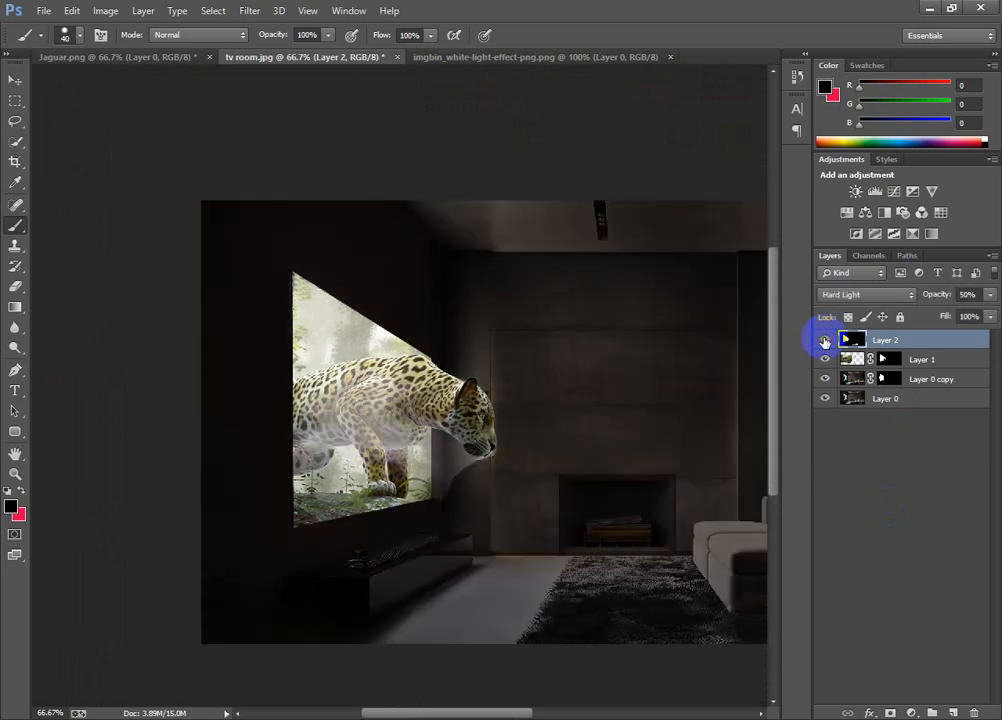
{"action": "left_click", "coordinate": [825, 341]}
{"action": "left_click", "coordinate": [825, 341]}
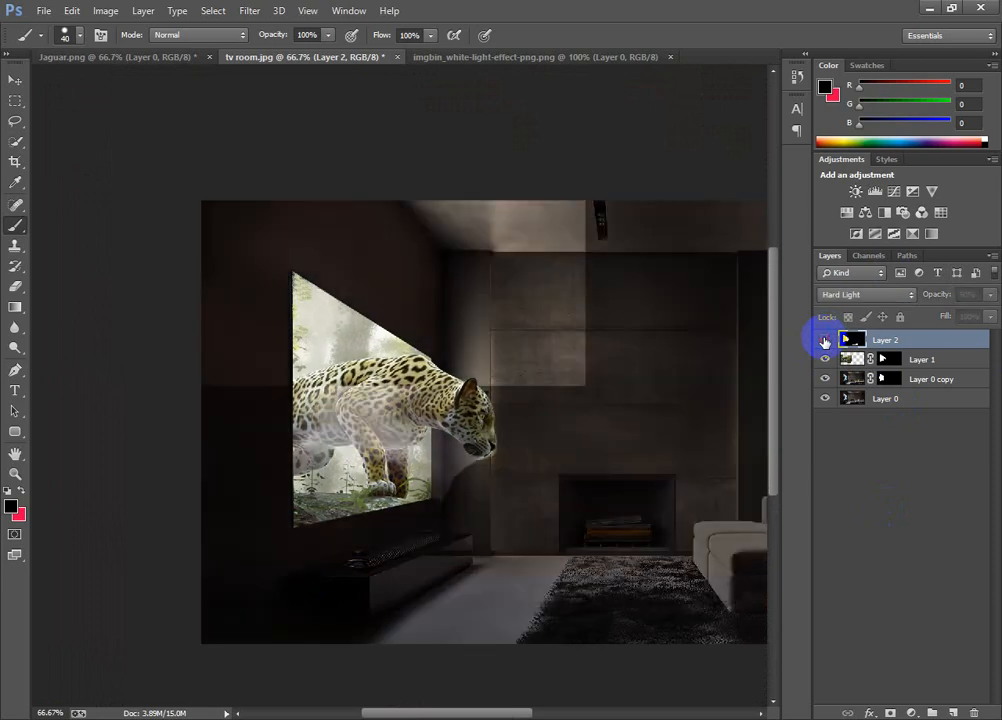
{"action": "left_click", "coordinate": [825, 341]}
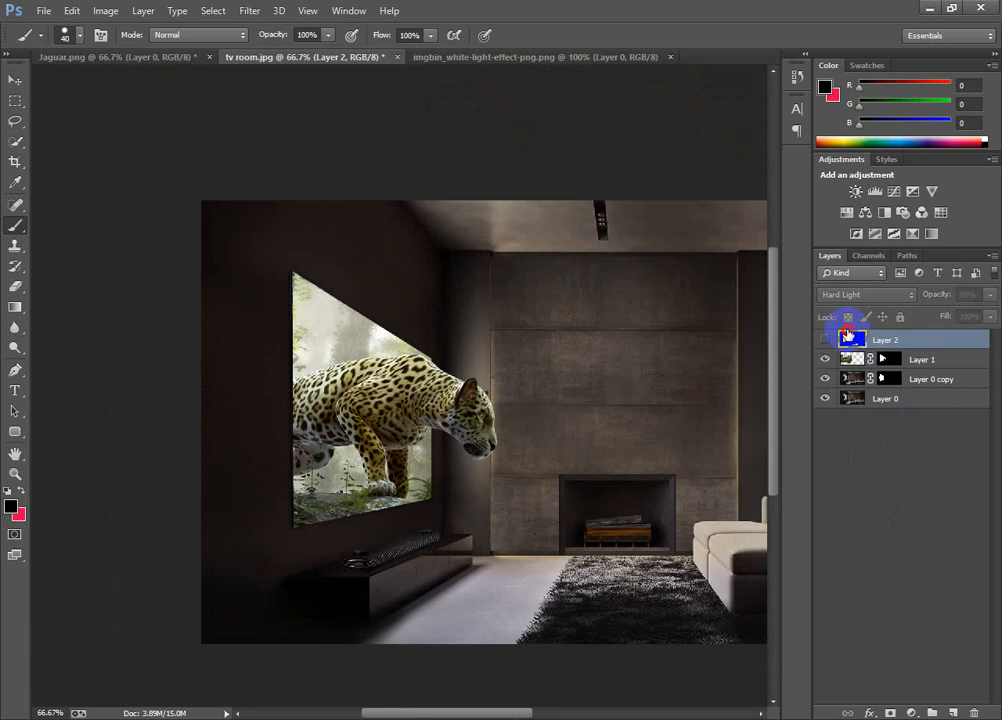
{"action": "key", "text": "Delete"}
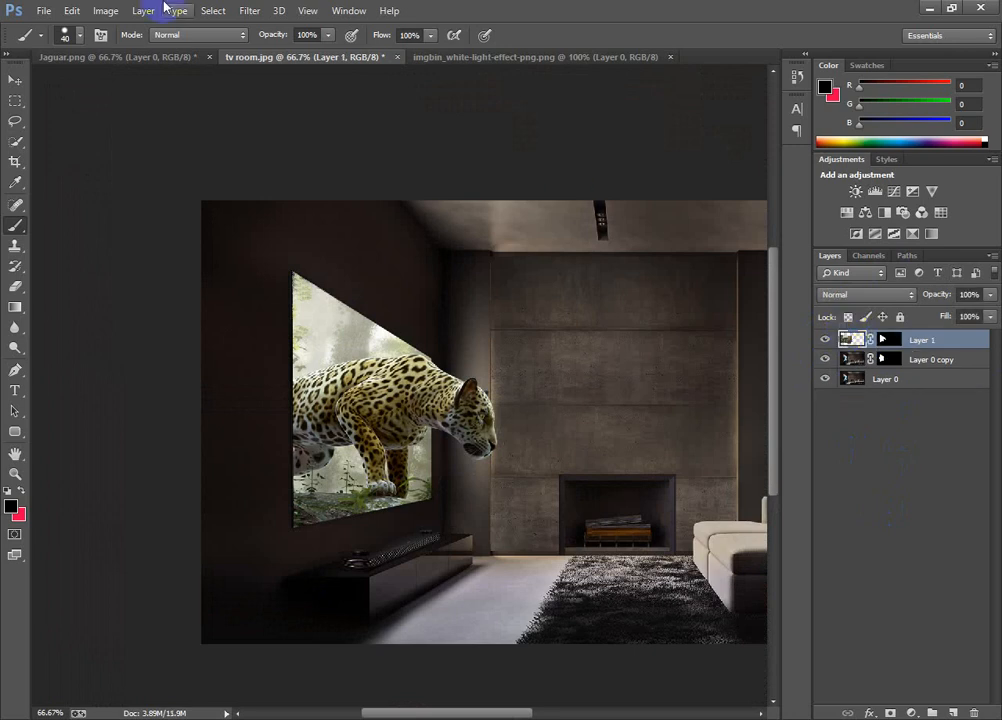
- Copy the white light burst from imgbin_white-light-effect-png.png into tv room.jpg, placing it over the jaguar's front legs
{"action": "left_click", "coordinate": [517, 58]}
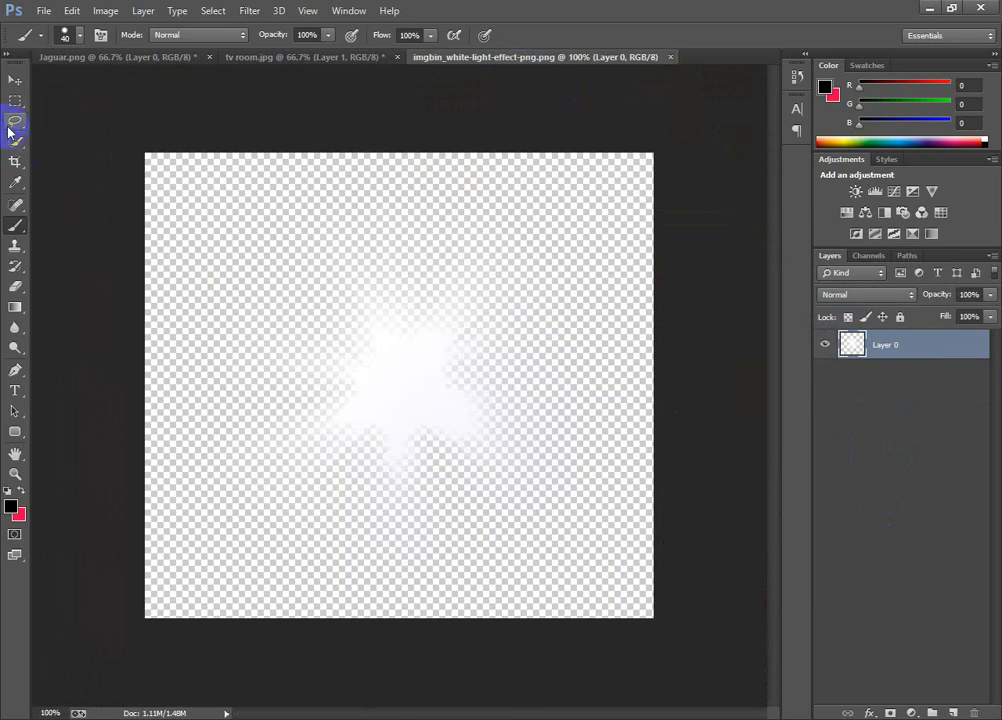
{"action": "left_click", "coordinate": [14, 78]}
{"action": "left_click_drag", "start_coordinate": [405, 380], "coordinate": [145, 130]}
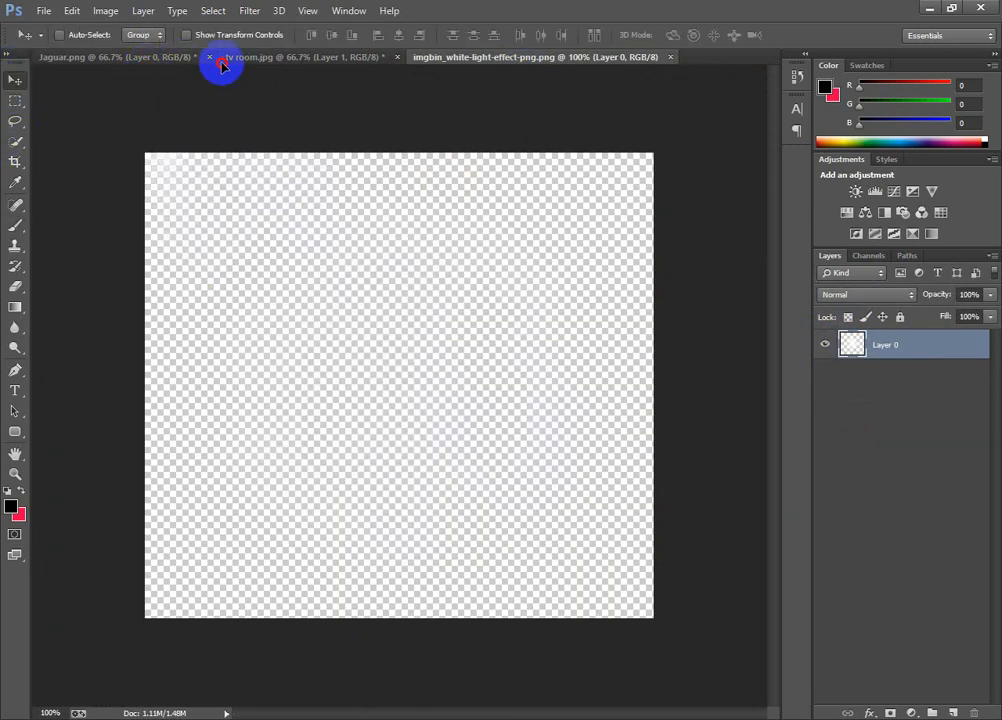
{"action": "left_click_drag", "start_coordinate": [290, 57], "coordinate": [368, 427]}
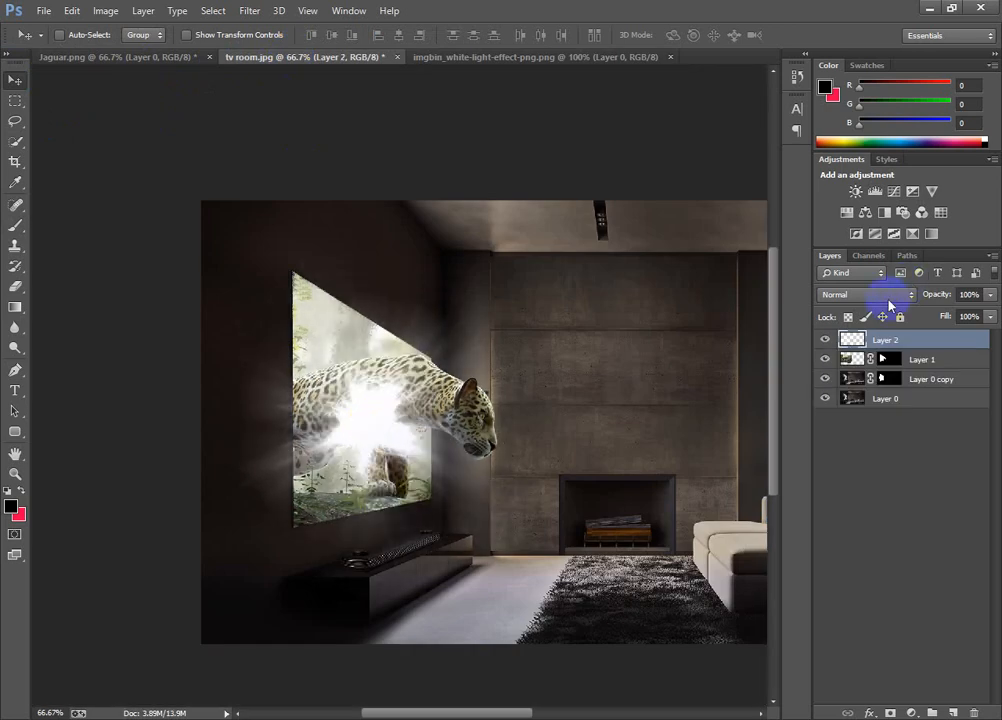
- Try the Screen blend mode on the light burst, settle on Soft Light, and set opacity to 68% and fill to 82%
{"action": "left_click", "coordinate": [864, 300]}
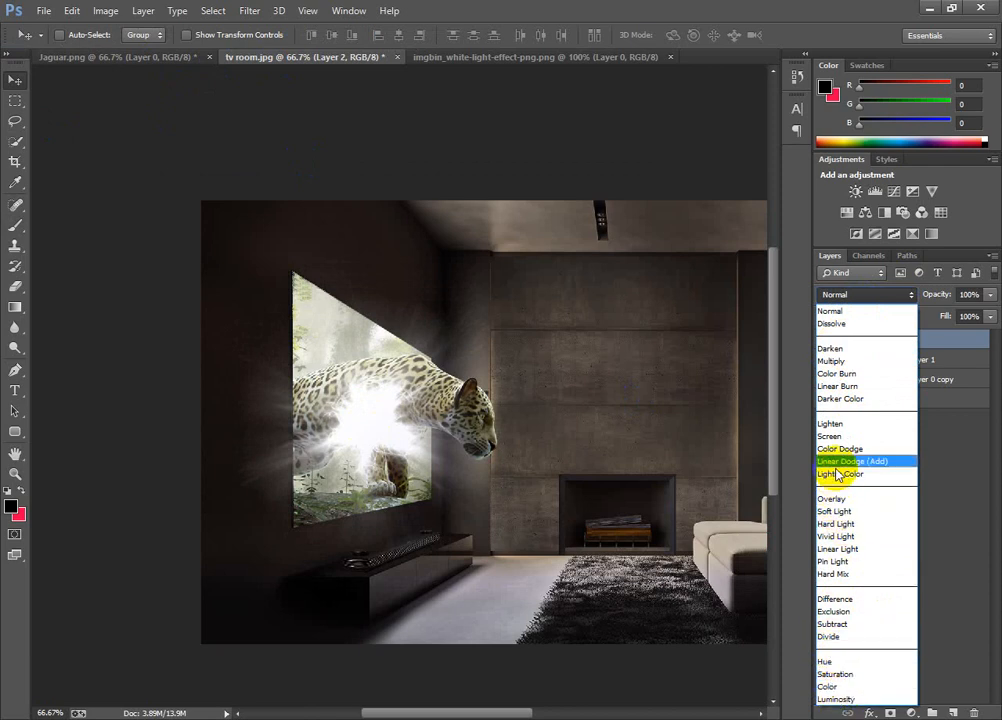
{"action": "left_click", "coordinate": [829, 438]}
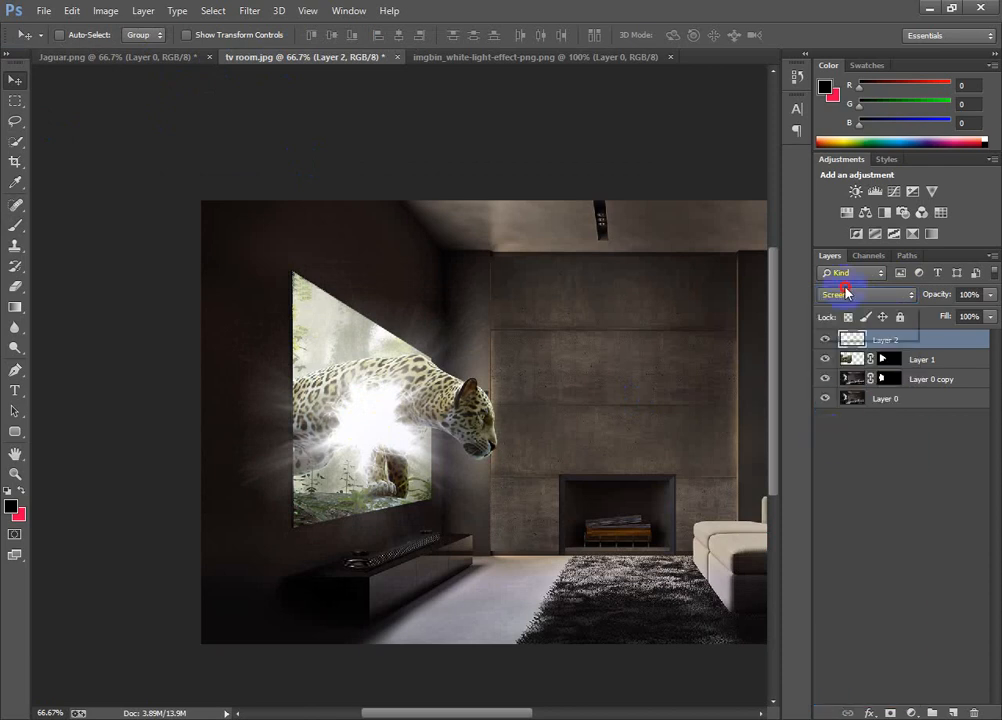
{"action": "left_click", "coordinate": [845, 292]}
{"action": "left_click", "coordinate": [832, 510]}
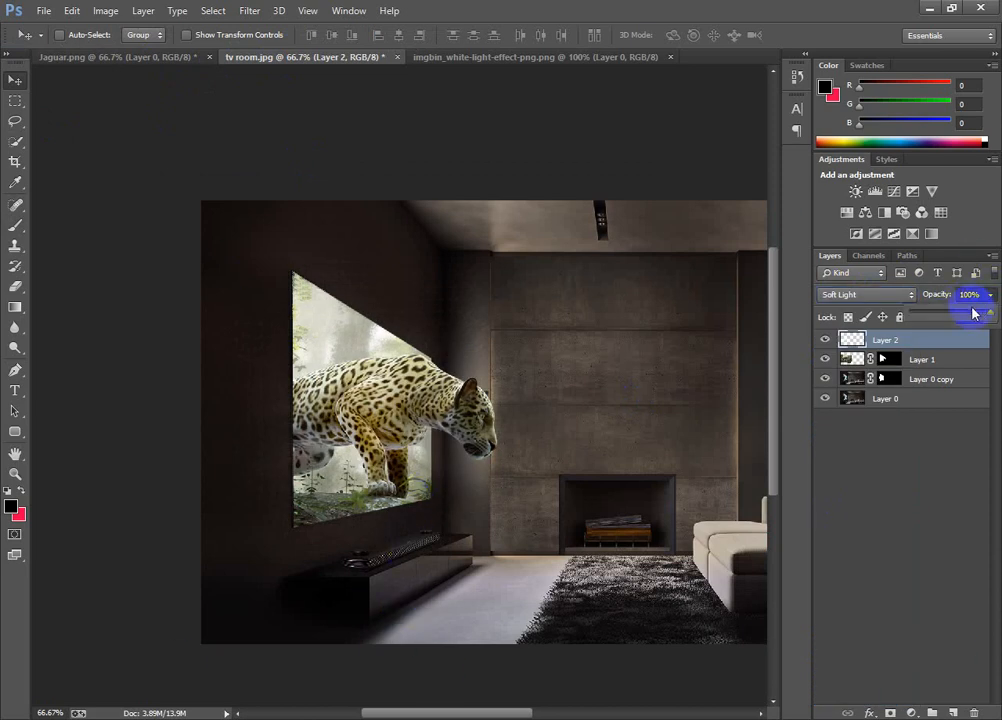
{"action": "left_click_drag", "start_coordinate": [972, 313], "coordinate": [970, 314]}
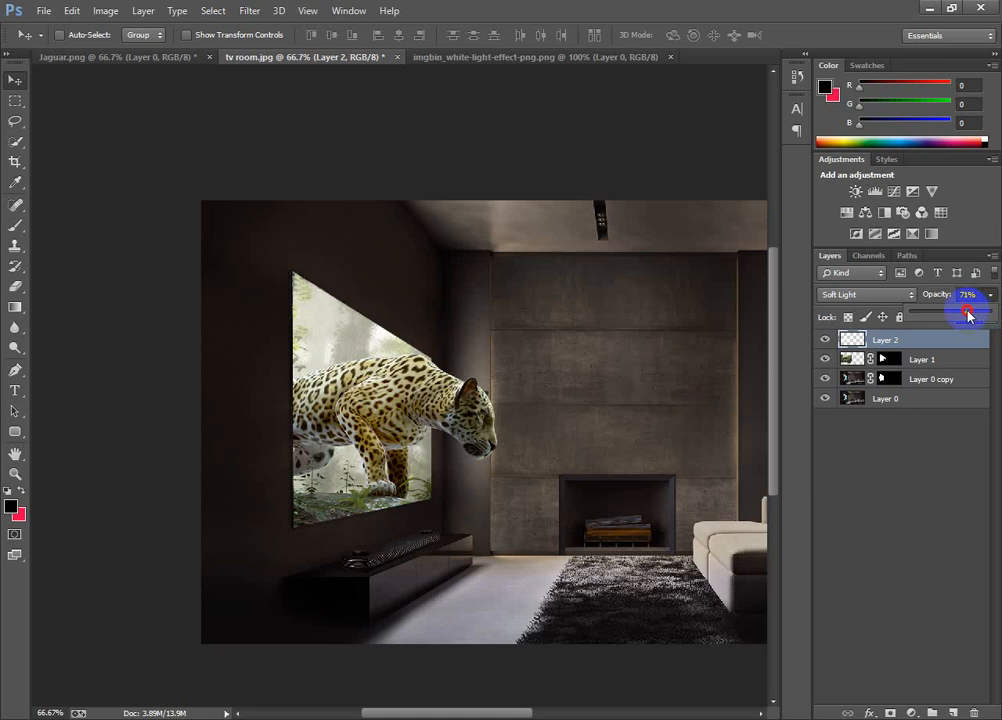
{"action": "left_click", "coordinate": [991, 317]}
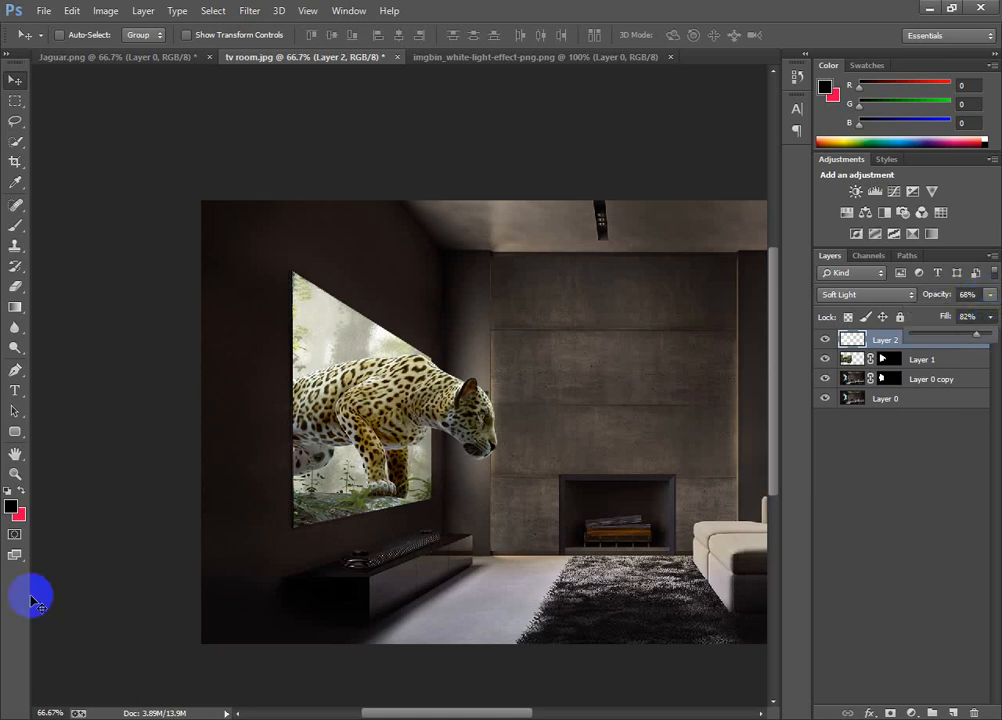
- Try painting black with a 118-pixel brush on Layer 1 over the rock beneath the jaguar's paws, and undo it
{"action": "left_click", "coordinate": [872, 362]}
{"action": "left_click", "coordinate": [84, 598]}
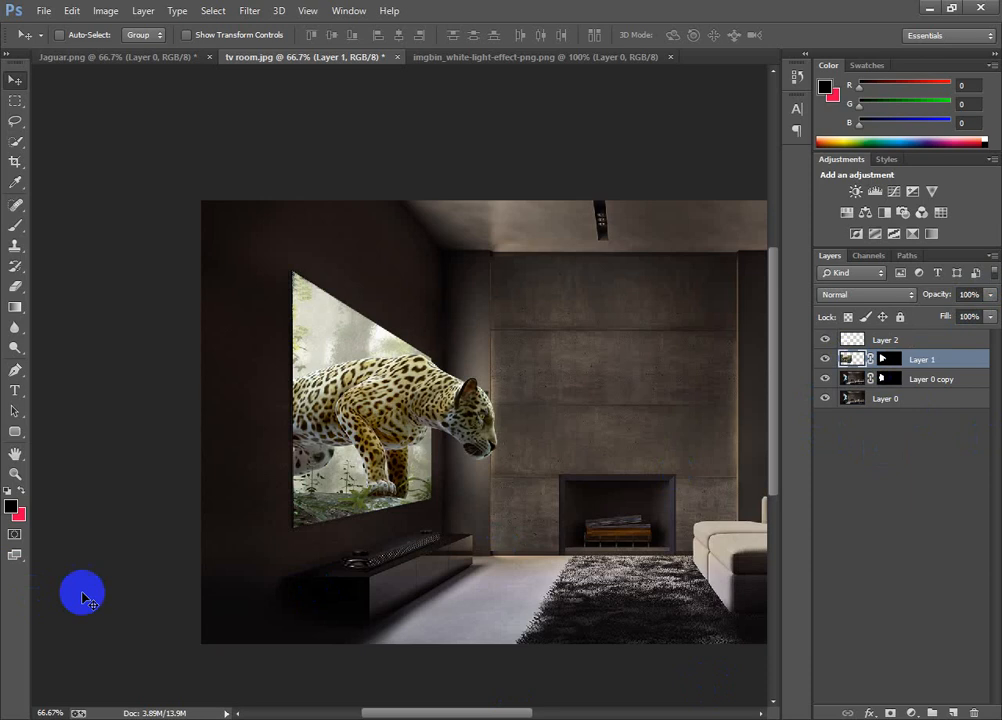
{"action": "left_click", "coordinate": [78, 513]}
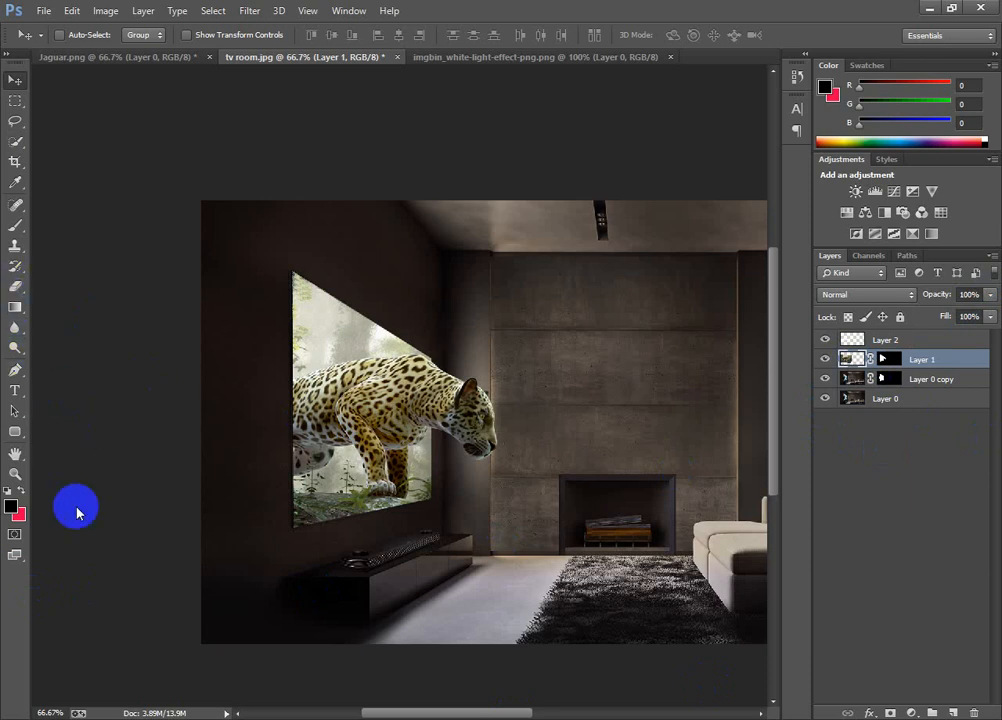
{"action": "left_click", "coordinate": [13, 228]}
{"action": "right_click", "coordinate": [387, 553]}
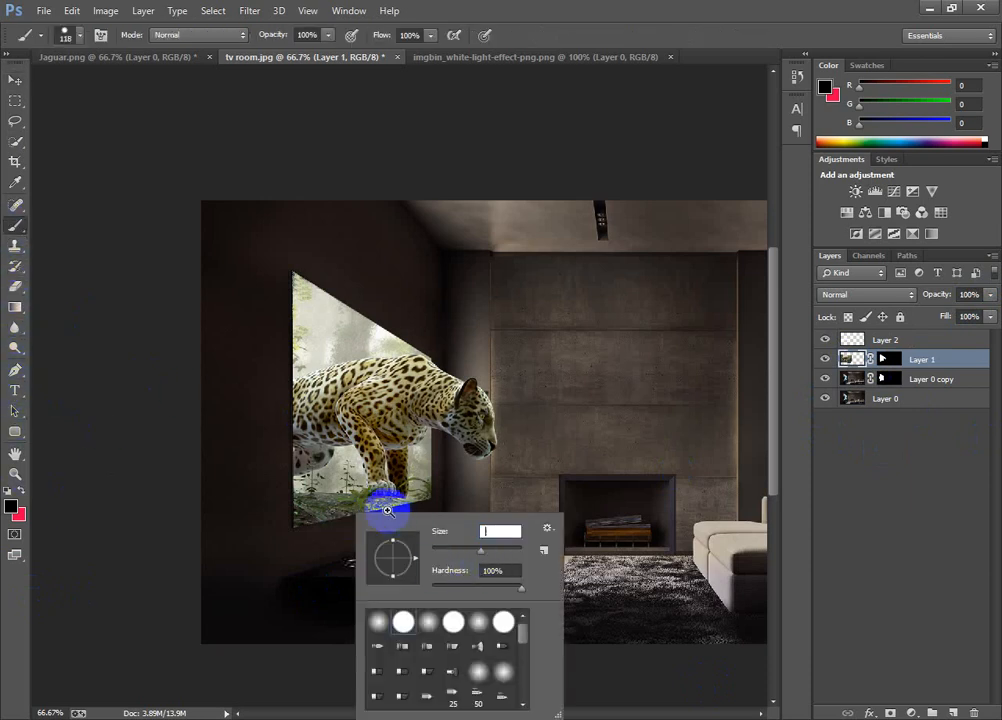
{"action": "left_click", "coordinate": [387, 511]}
{"action": "left_click", "coordinate": [474, 277]}
{"action": "left_click", "coordinate": [381, 451], "text": "ctrl"}
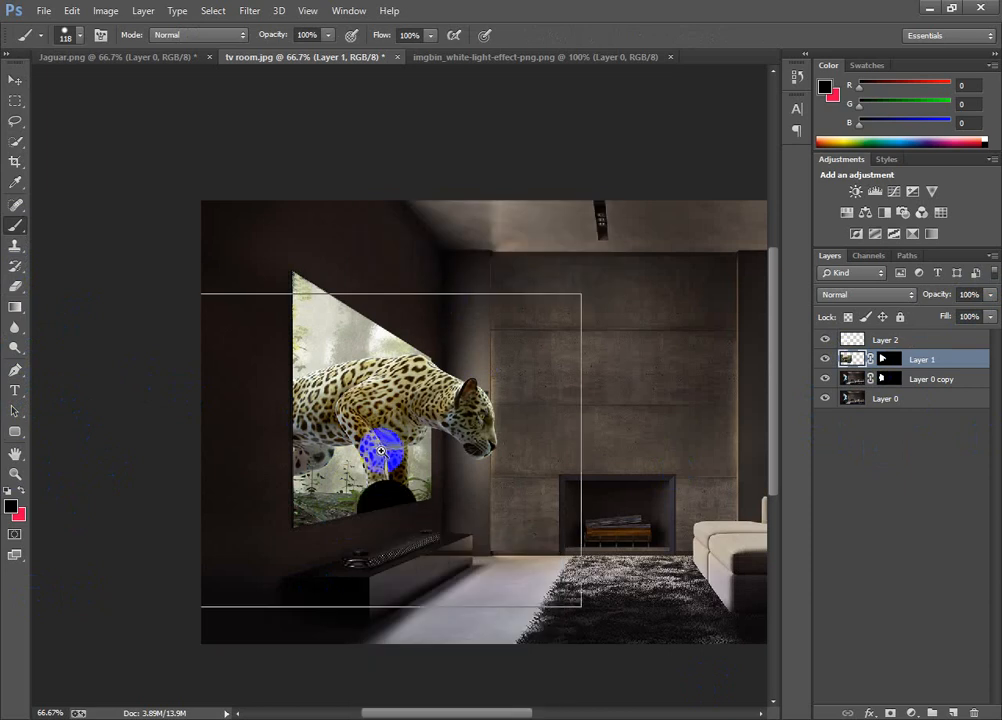
{"action": "left_click", "coordinate": [381, 451], "text": "ctrl"}
{"action": "key", "text": "ctrl+alt+z"}
{"action": "key", "text": "ctrl+alt+z"}
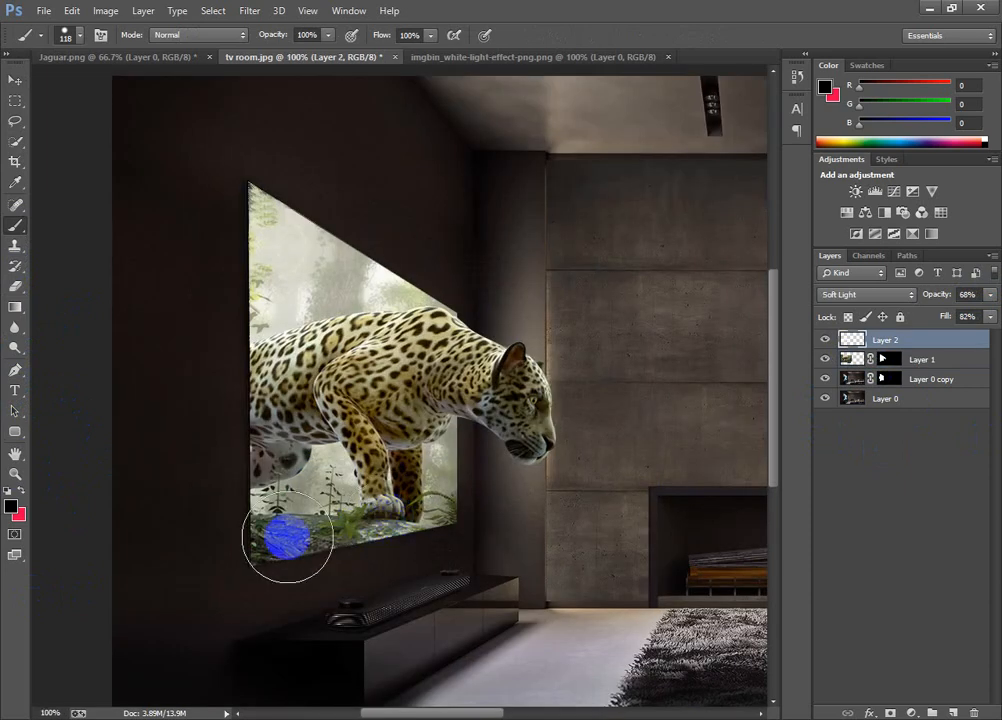
- Try brushing along the rock at the TV's lower edge on Layer 1 and its mask, undoing the strokes
{"action": "left_click", "coordinate": [857, 360]}
{"action": "mouse_move", "coordinate": [306, 557]}
{"action": "left_mouse_down"}
{"action": "mouse_move", "coordinate": [353, 523]}
{"action": "mouse_move", "coordinate": [357, 535]}
{"action": "left_mouse_up"}
{"action": "key", "text": "ctrl+alt+z"}
{"action": "key", "text": "ctrl+alt+z"}
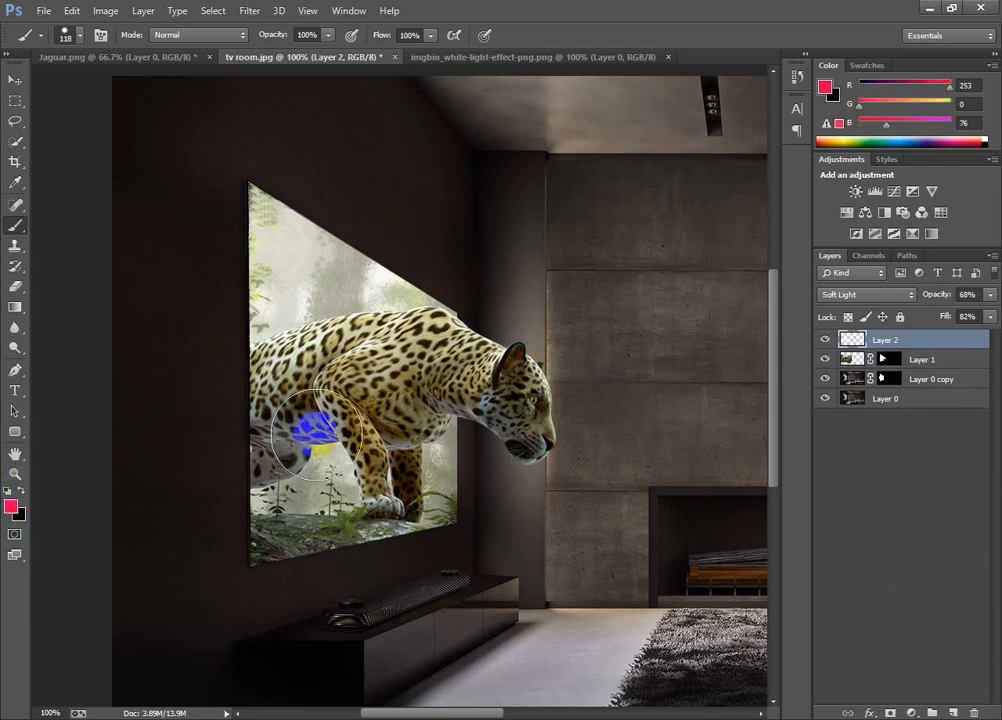
{"action": "left_click", "coordinate": [886, 362]}
{"action": "key", "text": "d"}
{"action": "mouse_move", "coordinate": [255, 520]}
{"action": "left_mouse_down"}
{"action": "mouse_move", "coordinate": [297, 528]}
{"action": "mouse_move", "coordinate": [395, 510]}
{"action": "mouse_move", "coordinate": [400, 562]}
{"action": "left_mouse_up"}
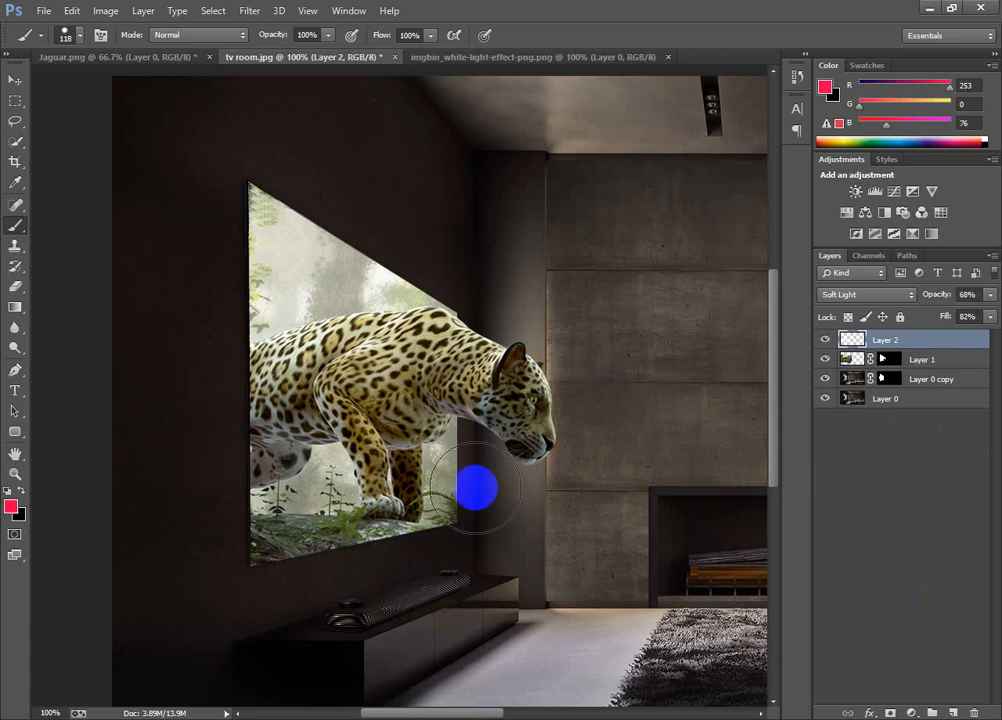
- Try painting red on a new layer above Layer 1 over the TV picture's lower left corner, and undo the stroke
{"action": "key", "text": "alt+space"}
{"action": "left_click", "coordinate": [851, 366]}
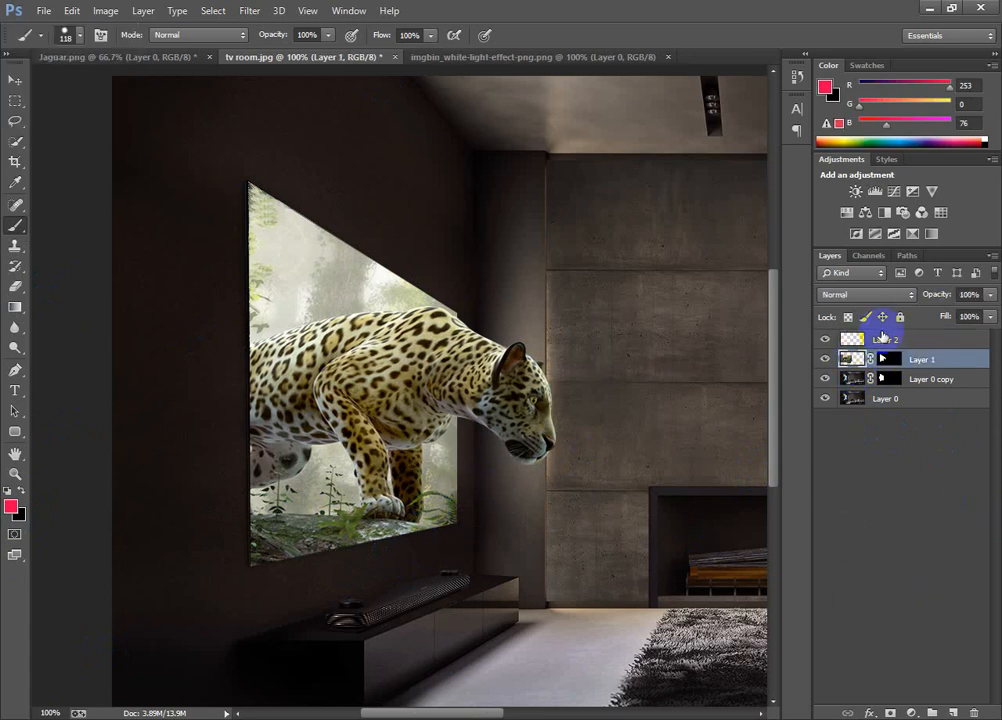
{"action": "key", "text": "alt+space"}
{"action": "left_click", "coordinate": [404, 455]}
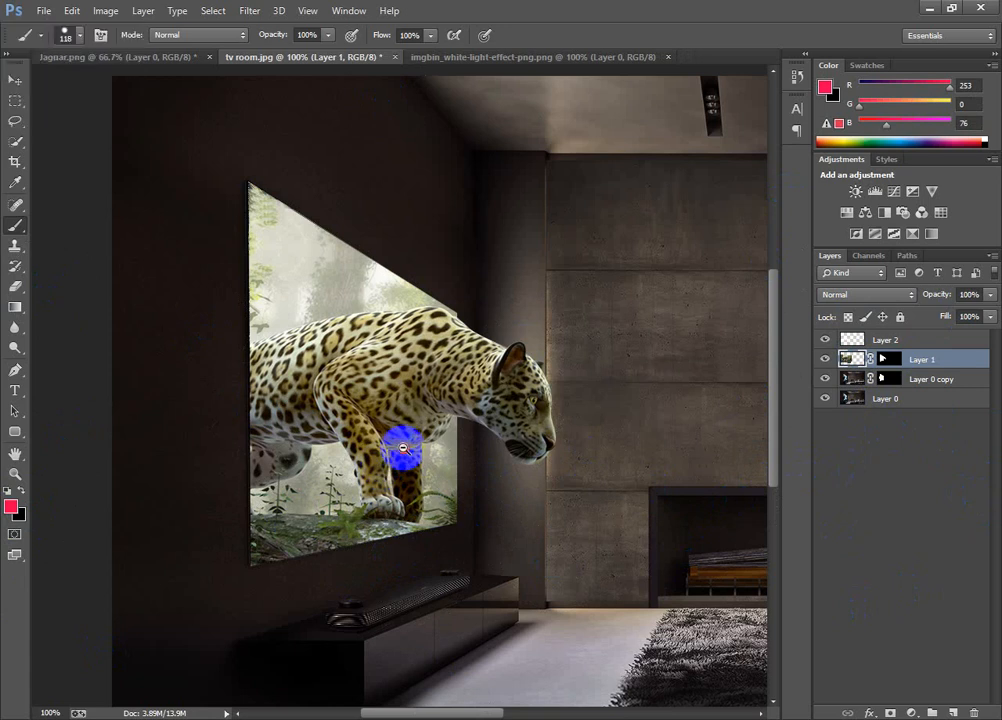
{"action": "left_click", "coordinate": [403, 448], "text": "alt"}
{"action": "left_click", "coordinate": [403, 448], "text": "alt"}
{"action": "key", "text": "alt+space"}
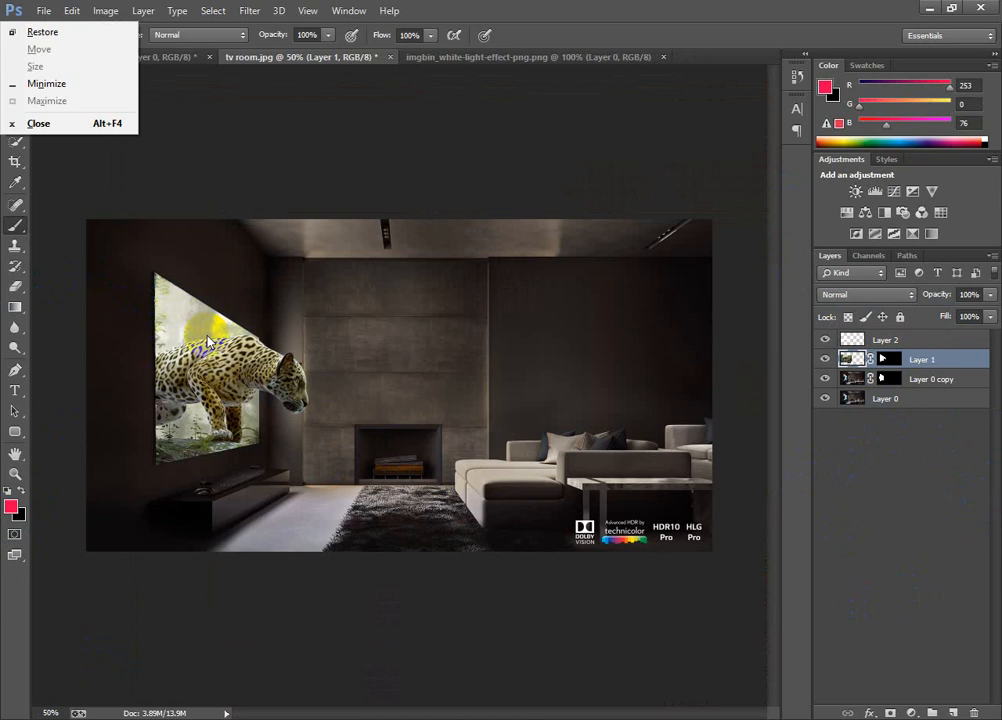
{"action": "left_click", "coordinate": [953, 712]}
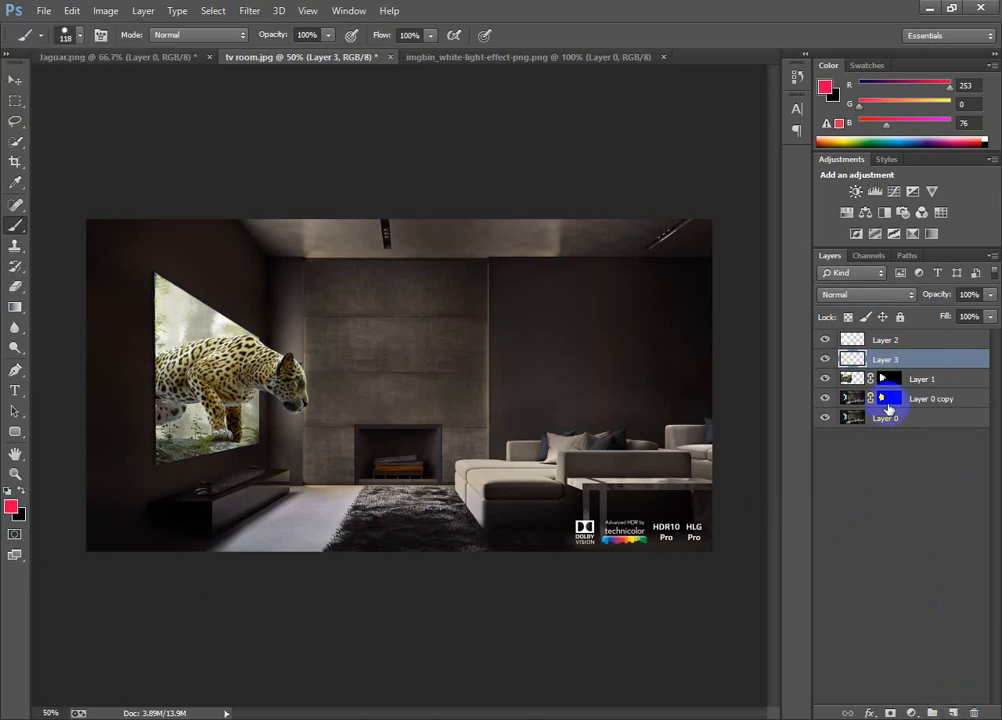
{"action": "left_click", "coordinate": [161, 437]}
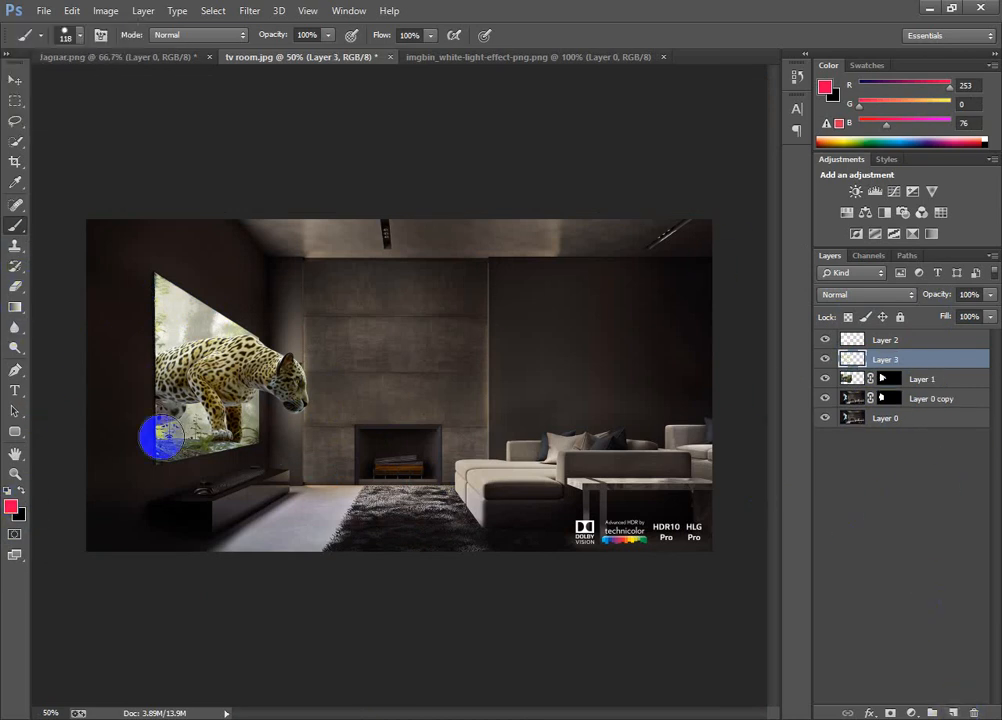
{"action": "left_click_drag", "start_coordinate": [171, 435], "coordinate": [196, 436]}
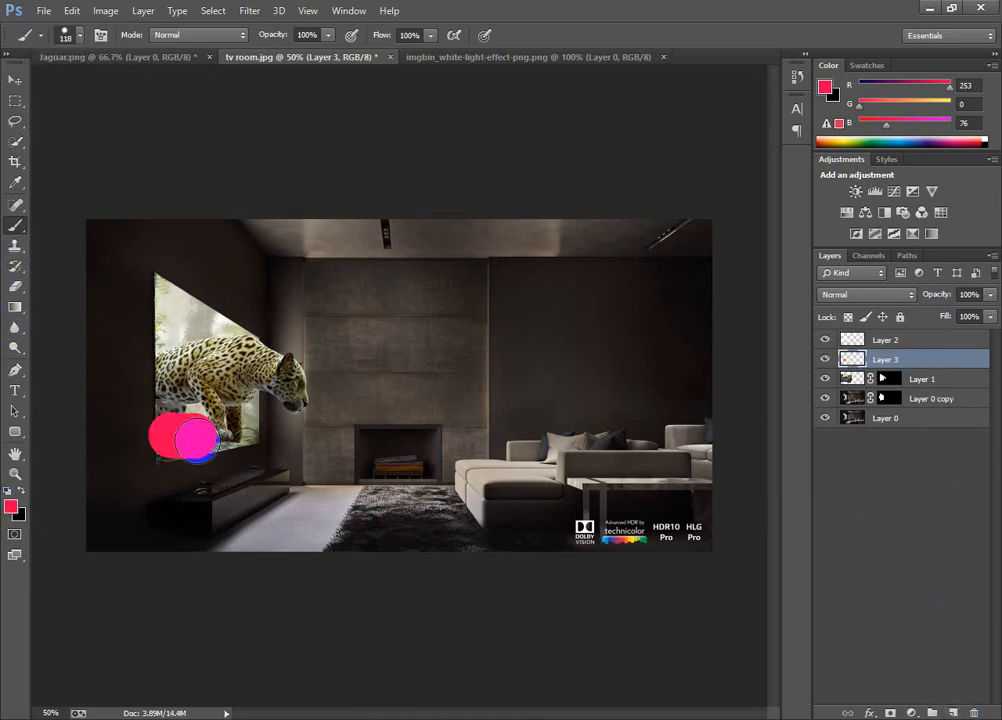
{"action": "key", "text": "ctrl+z"}
- Undo the creation of the new empty layer above Layer 1
{"action": "left_click", "coordinate": [185, 422], "text": "ctrl"}
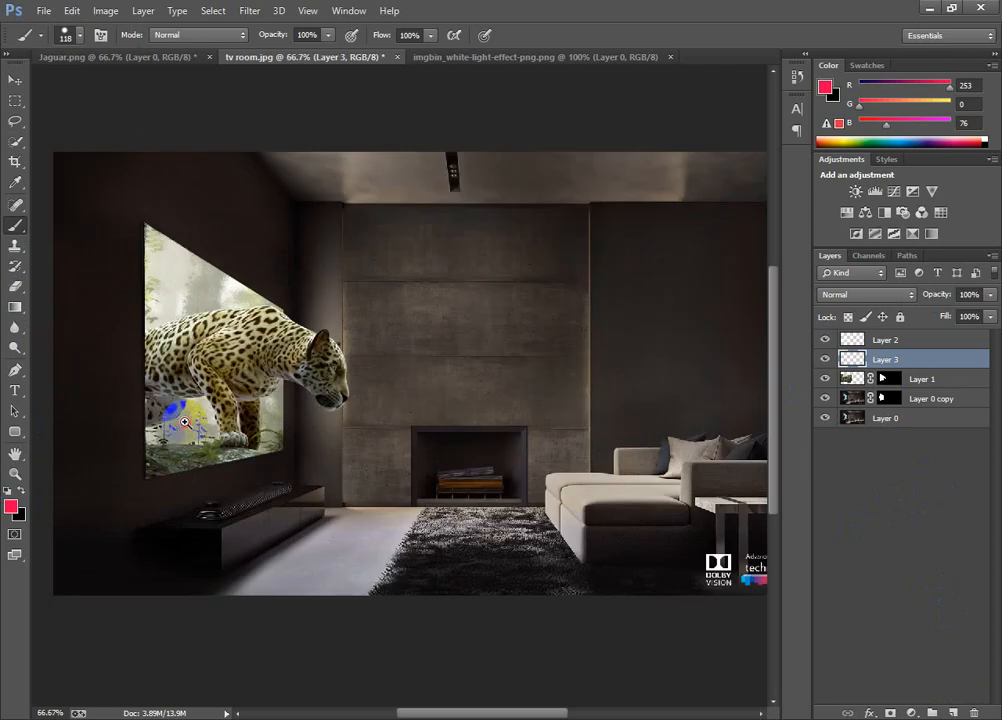
{"action": "left_click", "coordinate": [188, 422], "text": "ctrl"}
{"action": "left_click_drag", "start_coordinate": [197, 336], "coordinate": [241, 430]}
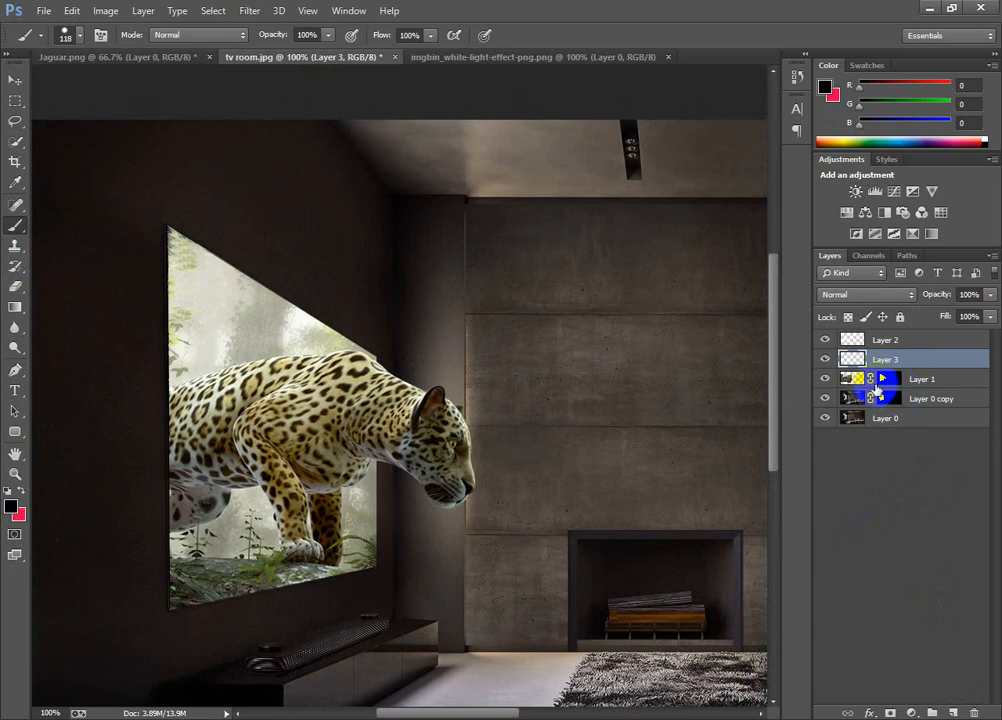
{"action": "key", "text": "ctrl+alt+z"}
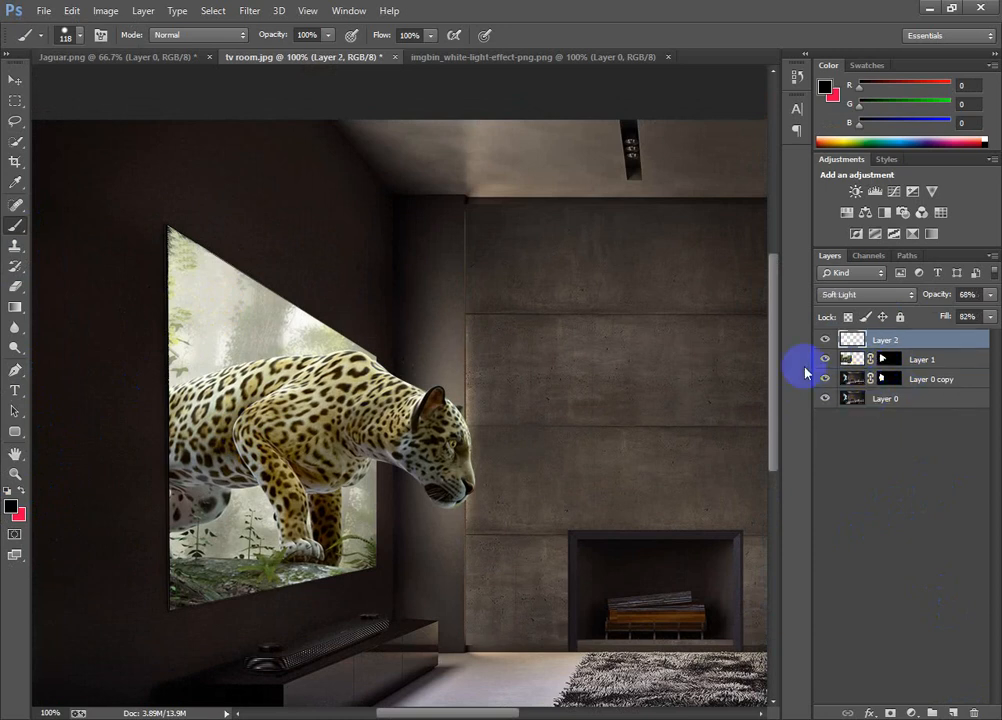
- Darken Layer 1 with a Brightness/Contrast adjustment, lowering the brightness and setting the contrast to 21
{"action": "left_click", "coordinate": [855, 360]}
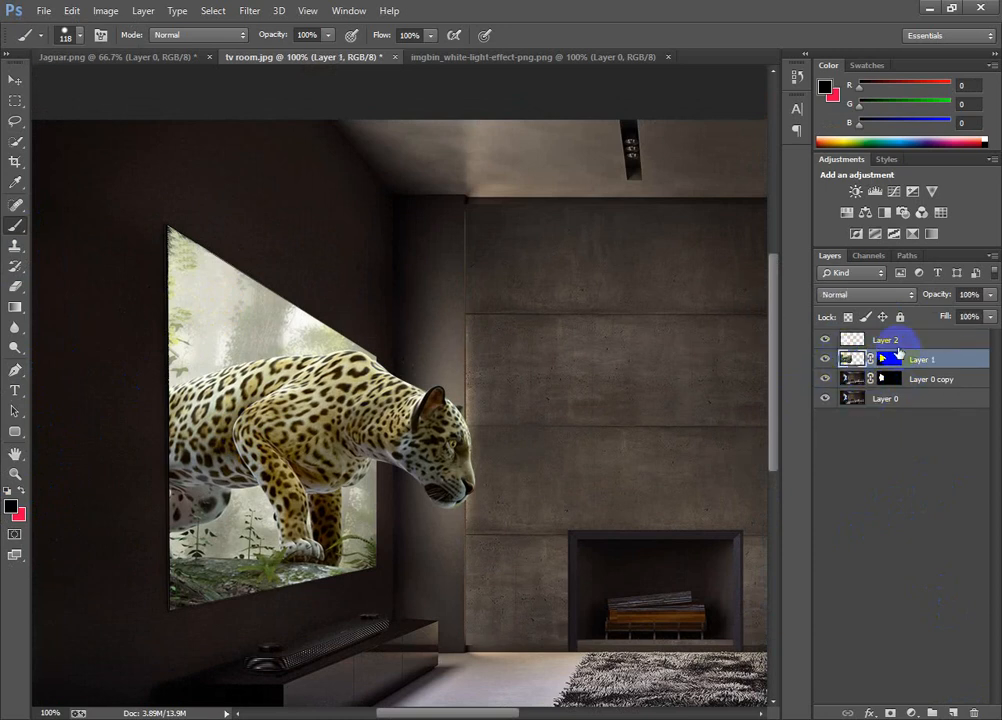
{"action": "double_click", "coordinate": [852, 360]}
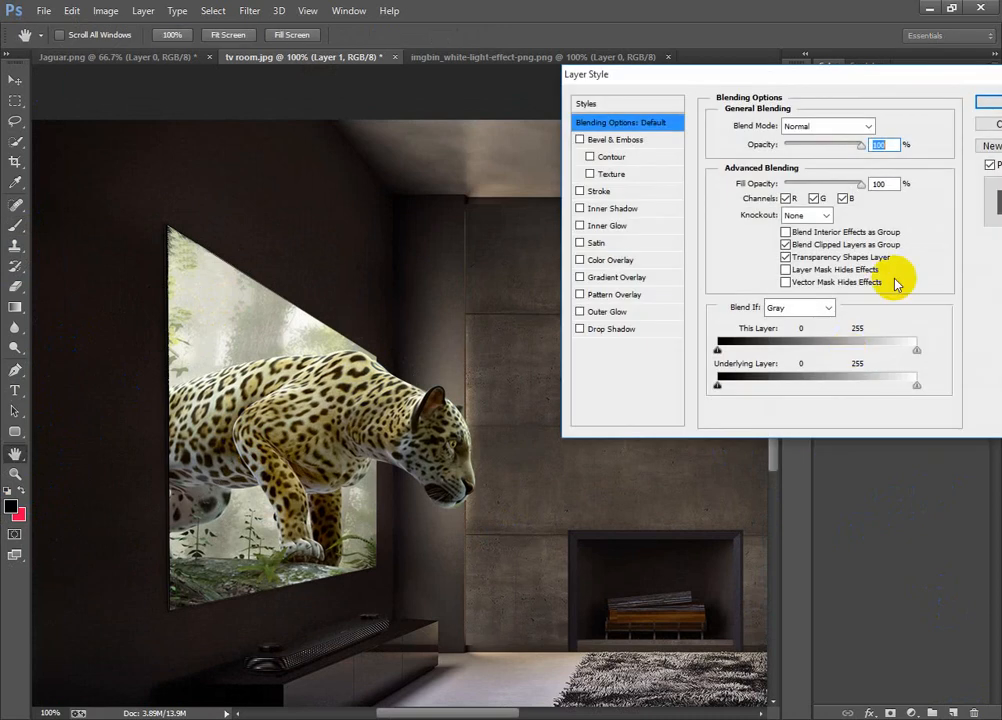
{"action": "left_click", "coordinate": [984, 120]}
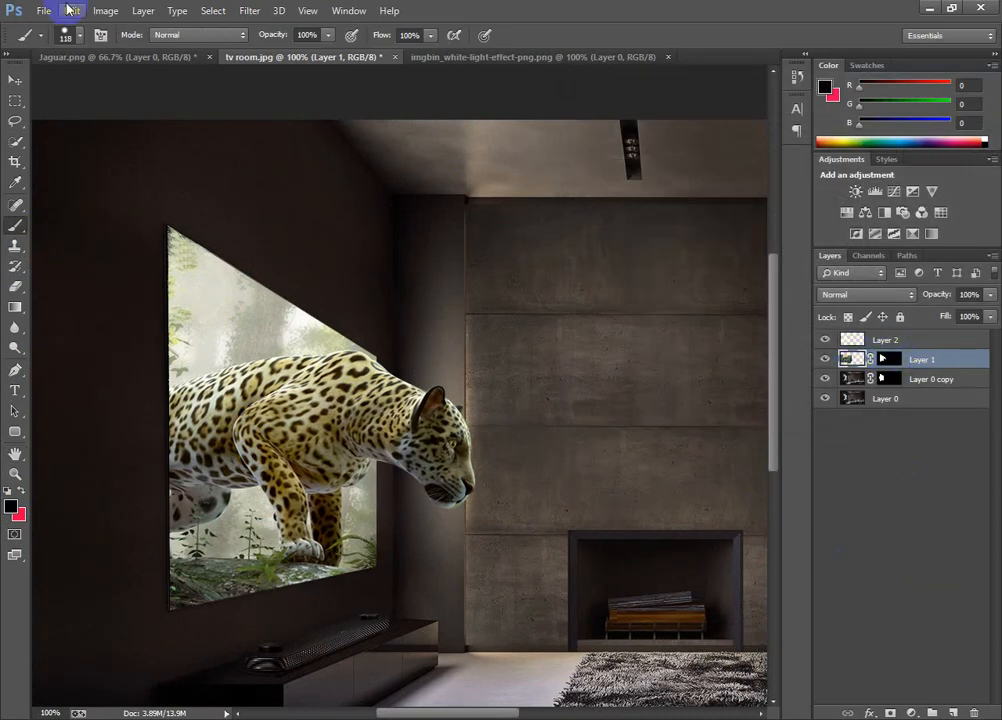
{"action": "left_click", "coordinate": [118, 14]}
{"action": "mouse_move", "coordinate": [128, 50]}
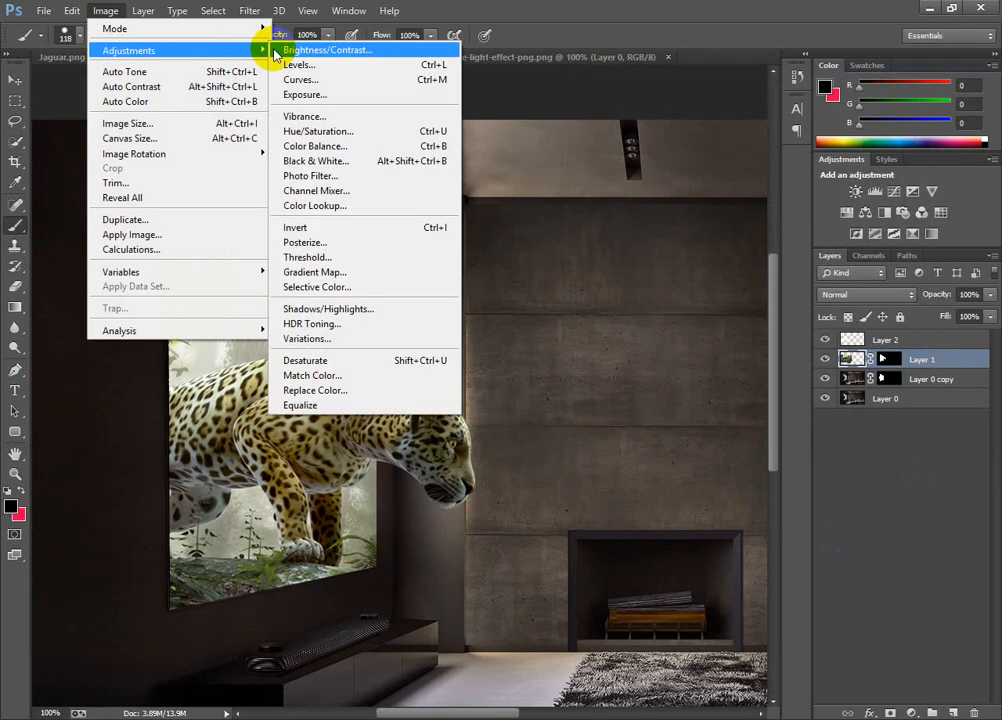
{"action": "left_click", "coordinate": [293, 52]}
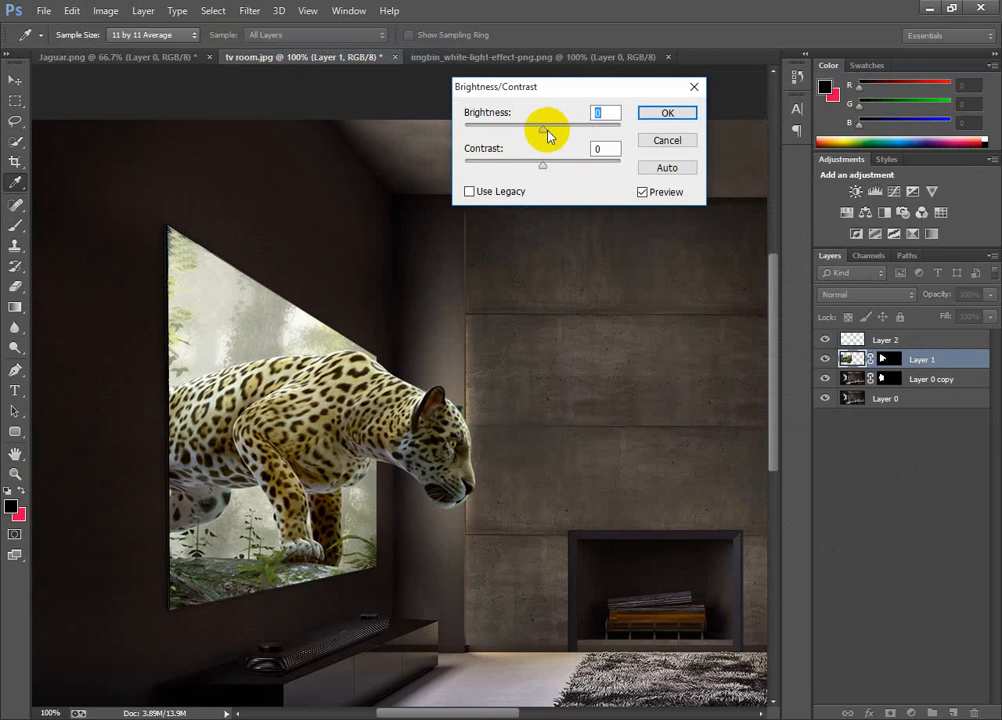
{"action": "left_click_drag", "start_coordinate": [546, 135], "coordinate": [498, 138]}
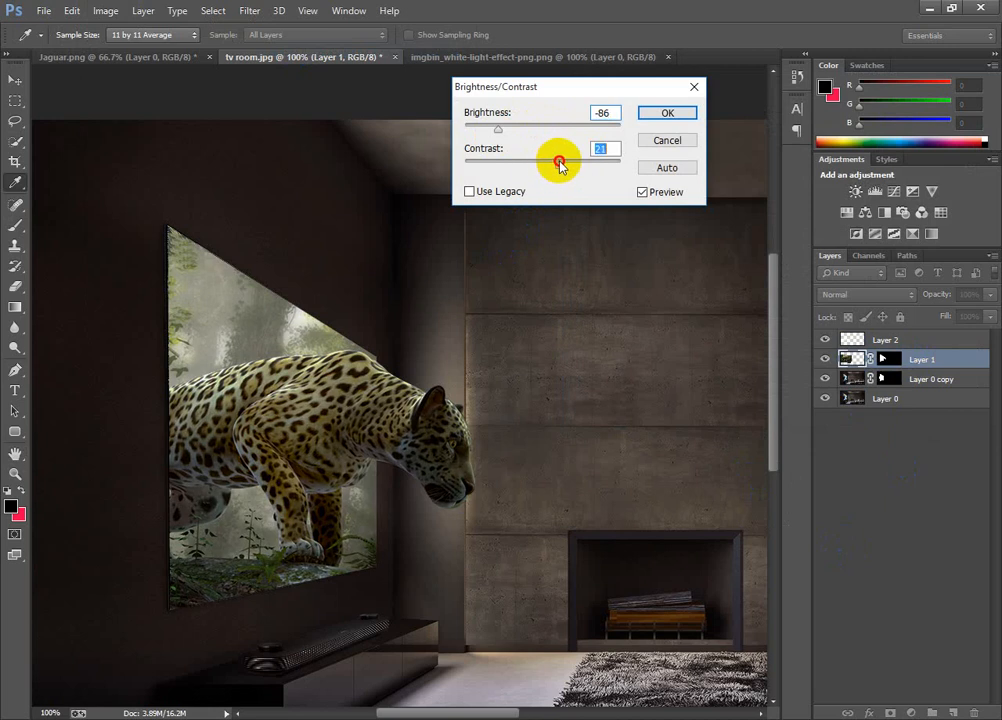
{"action": "left_click_drag", "start_coordinate": [559, 163], "coordinate": [559, 163]}
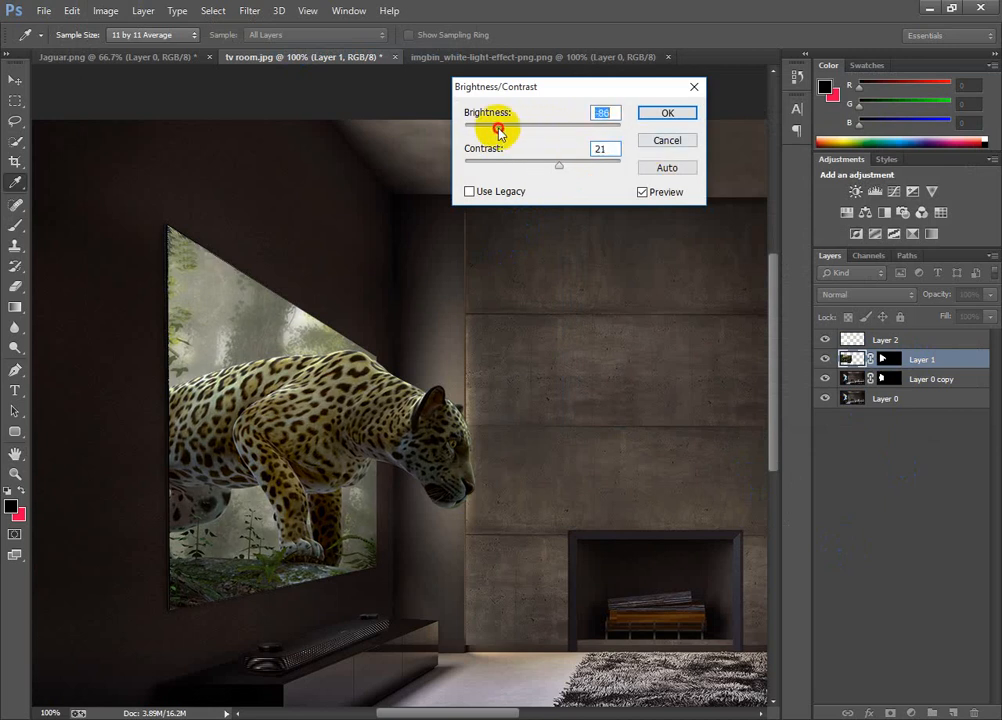
{"action": "left_click_drag", "start_coordinate": [503, 132], "coordinate": [503, 132]}
{"action": "left_click", "coordinate": [670, 114]}
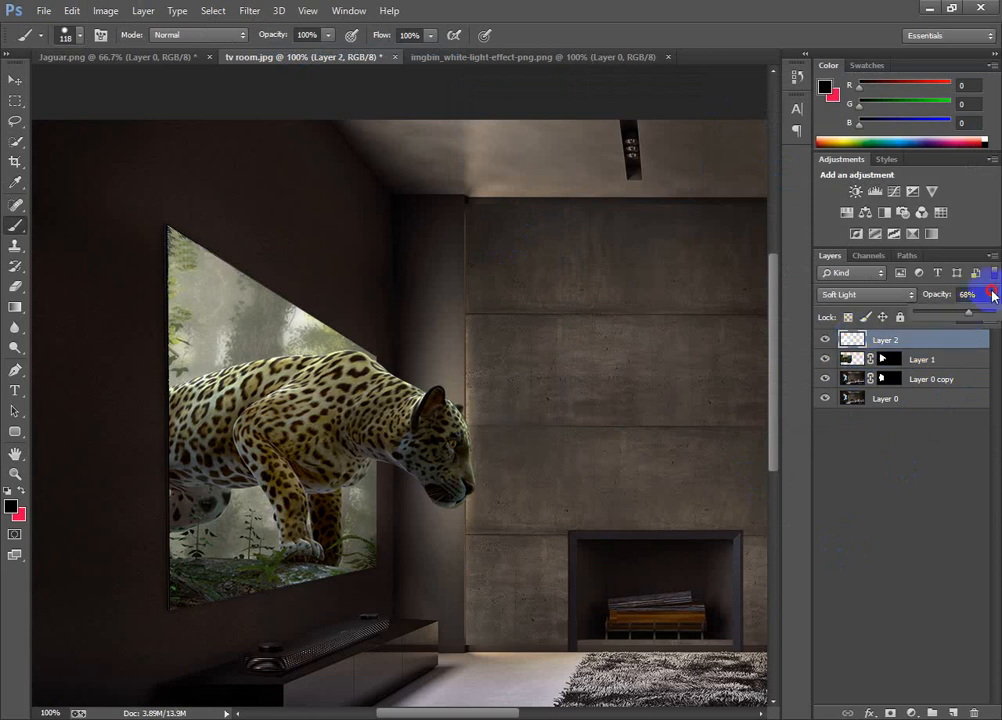
- Raise the light burst layer, Layer 2, to 100% opacity and 100% fill
{"action": "left_click_drag", "start_coordinate": [998, 311], "coordinate": [998, 311]}
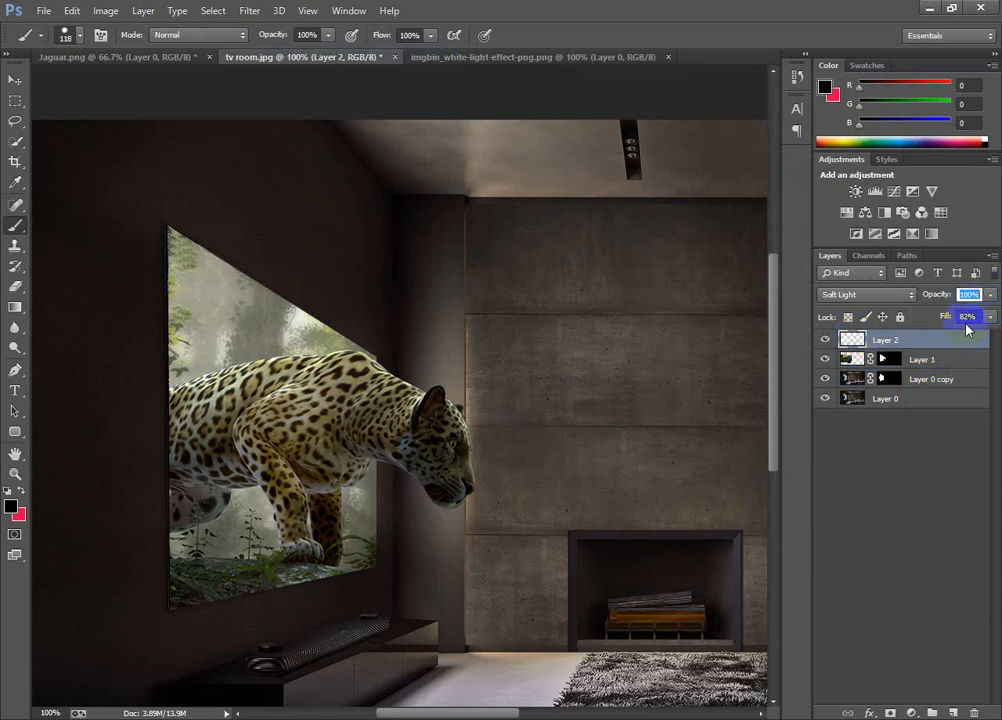
{"action": "left_click", "coordinate": [988, 317]}
{"action": "left_click_drag", "start_coordinate": [980, 338], "coordinate": [995, 338]}
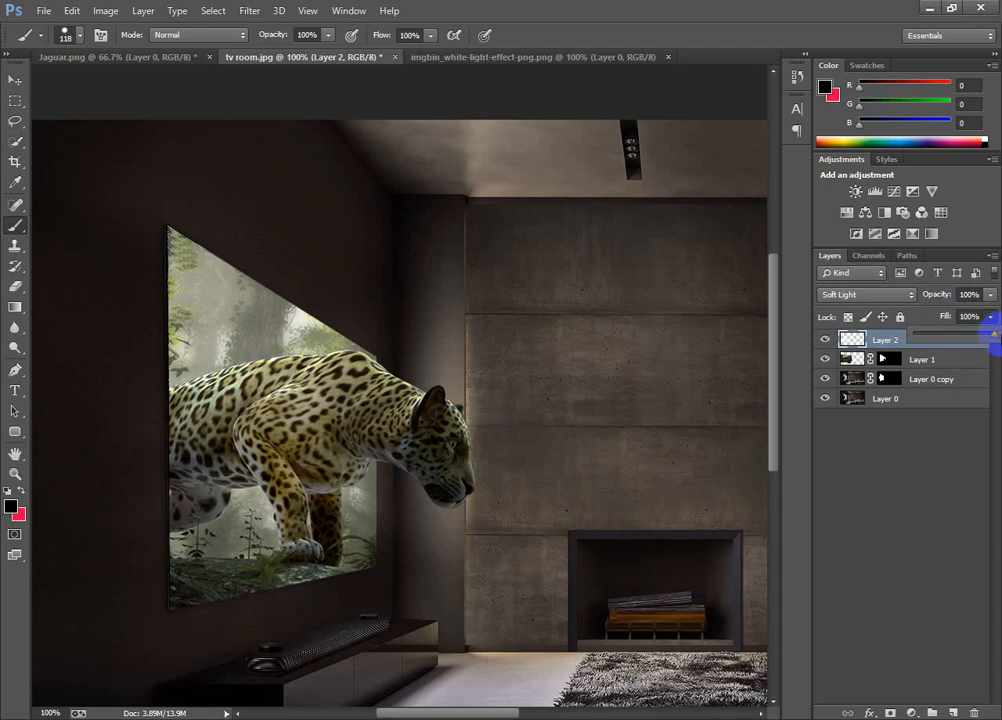
- Move the light burst on Layer 2 down over the rock and the jaguar's front paws at the TV's lower edge
{"action": "left_click", "coordinate": [855, 342]}
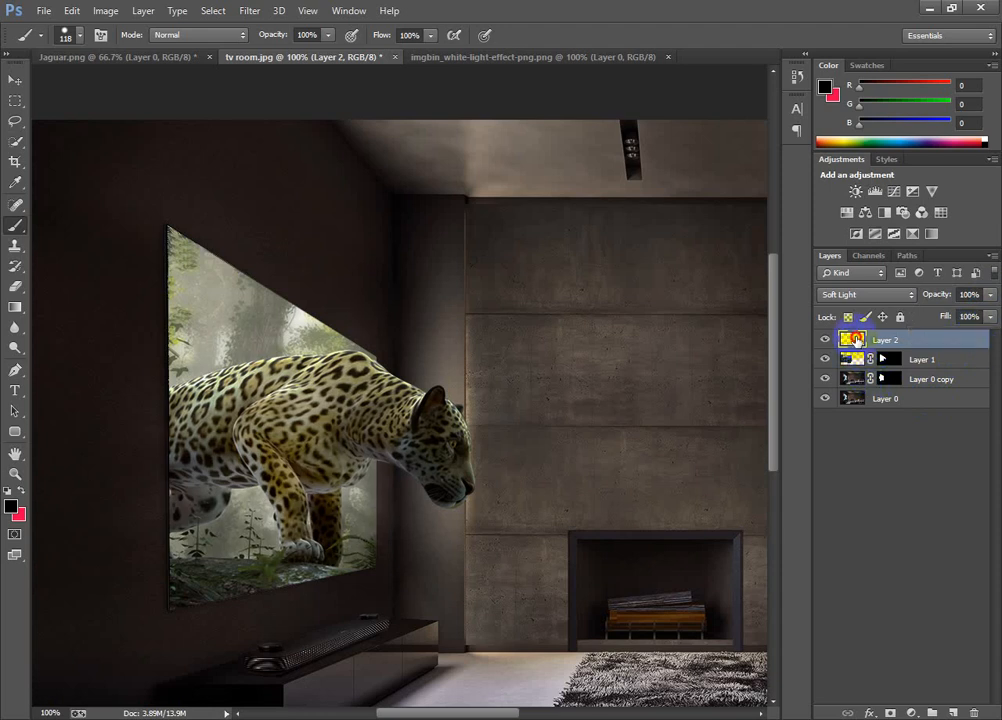
{"action": "left_click", "coordinate": [15, 80]}
{"action": "left_click_drag", "start_coordinate": [313, 447], "coordinate": [502, 546]}
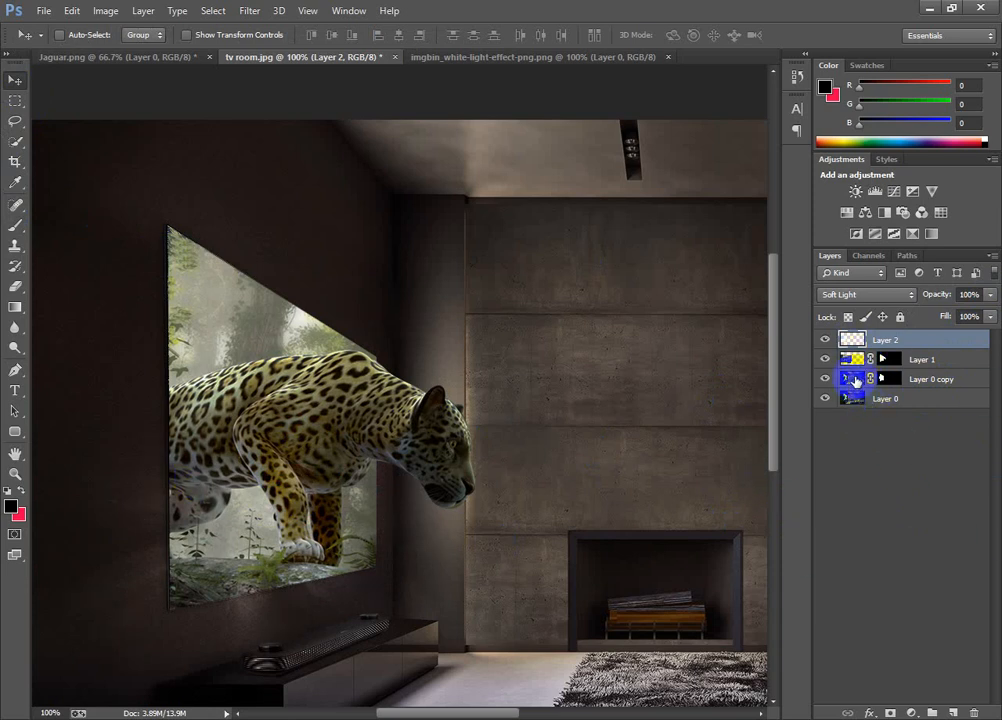
- Load the Layer 0 copy mask as a selection and invert it to cover the room outside the TV picture
{"action": "left_click", "coordinate": [893, 381]}
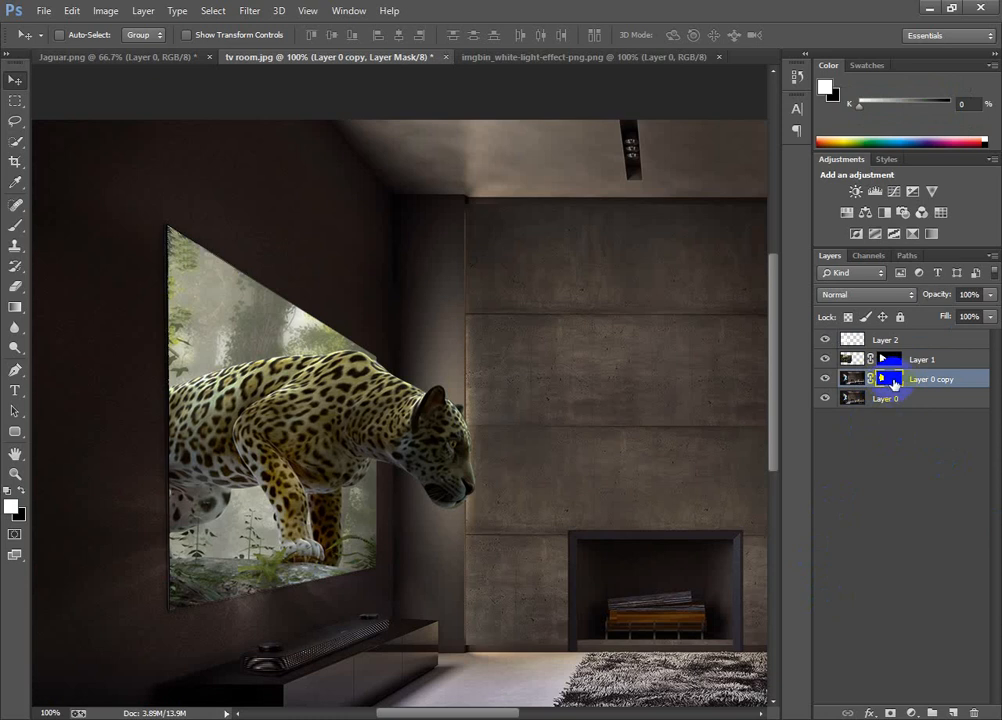
{"action": "left_click", "coordinate": [893, 381], "text": "ctrl"}
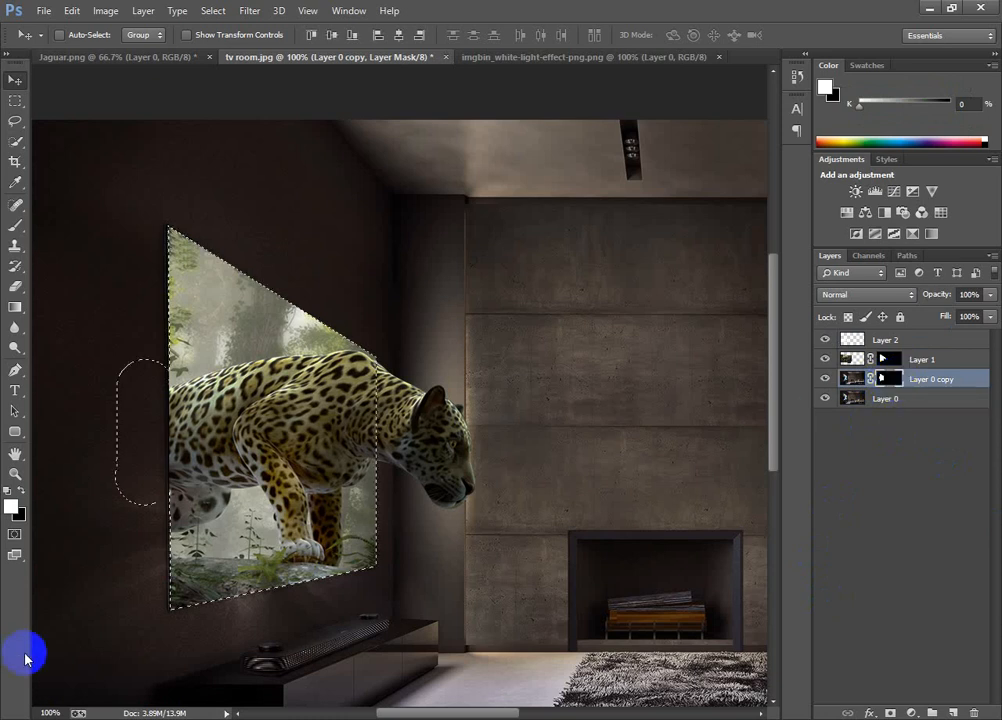
{"action": "left_click", "coordinate": [16, 286]}
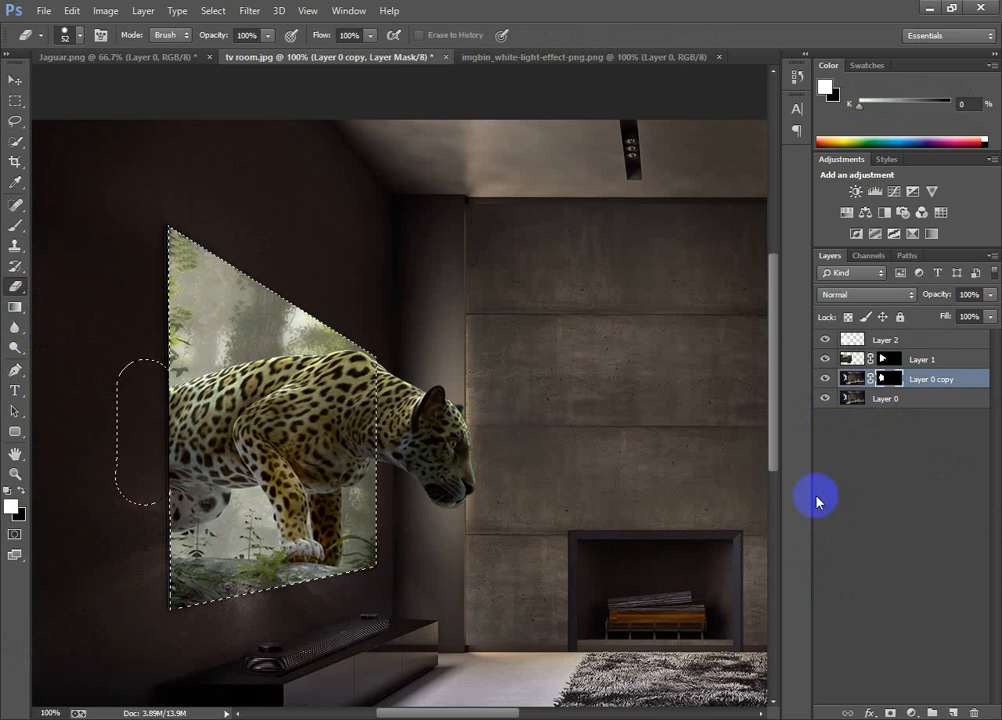
{"action": "left_click", "coordinate": [885, 340]}
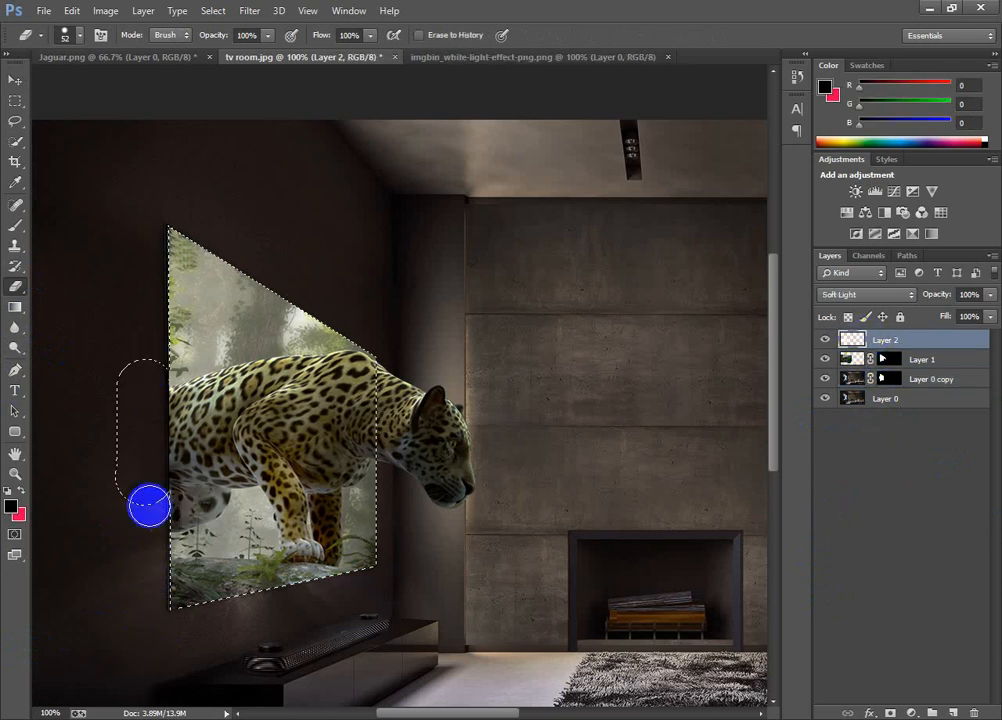
{"action": "left_click", "coordinate": [159, 582], "text": "ctrl"}
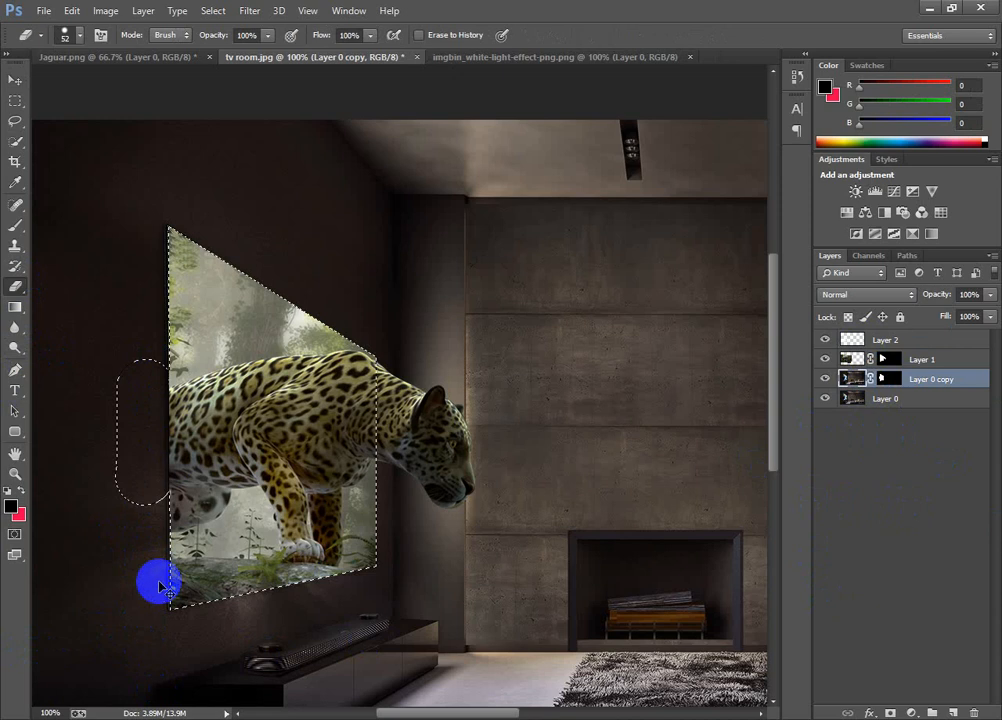
{"action": "key", "text": "ctrl+shift+i"}
- Erase the light burst spilling onto the wall around the TV on Layer 2 with a 52-pixel eraser
{"action": "mouse_move", "coordinate": [148, 640]}
{"action": "left_mouse_down"}
{"action": "mouse_move", "coordinate": [157, 532]}
{"action": "mouse_move", "coordinate": [157, 648]}
{"action": "left_mouse_up"}
{"action": "left_click", "coordinate": [871, 342]}
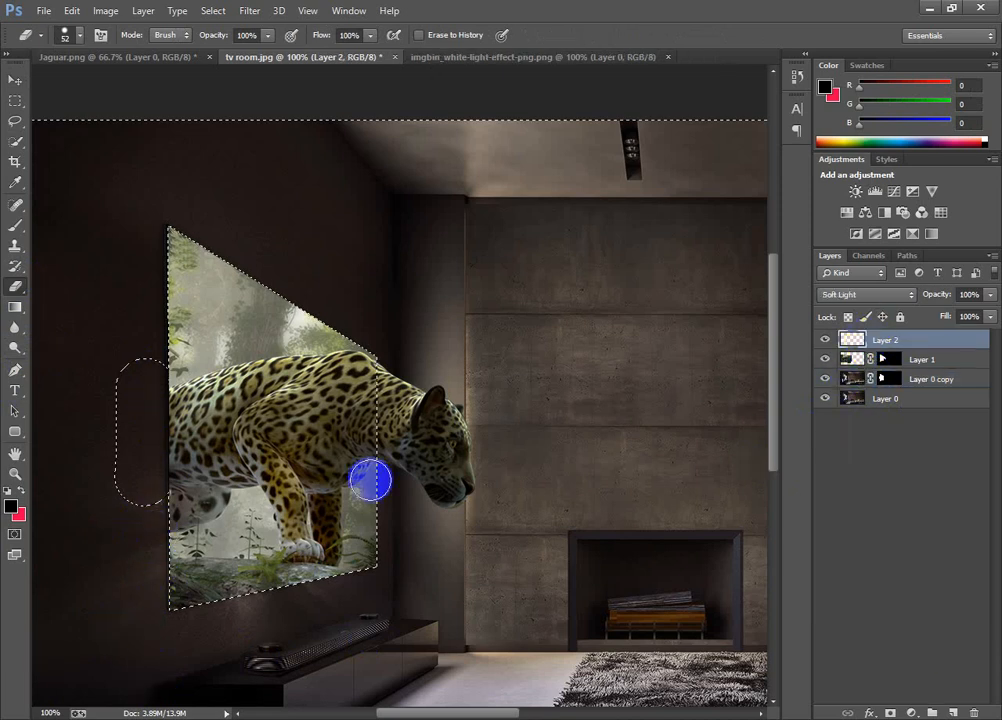
{"action": "mouse_move", "coordinate": [148, 600]}
{"action": "left_mouse_down"}
{"action": "mouse_move", "coordinate": [158, 515]}
{"action": "mouse_move", "coordinate": [158, 601]}
{"action": "mouse_move", "coordinate": [166, 242]}
{"action": "mouse_move", "coordinate": [116, 583]}
{"action": "mouse_move", "coordinate": [141, 653]}
{"action": "mouse_move", "coordinate": [170, 644]}
{"action": "mouse_move", "coordinate": [157, 638]}
{"action": "mouse_move", "coordinate": [251, 626]}
{"action": "mouse_move", "coordinate": [186, 615]}
{"action": "mouse_move", "coordinate": [308, 580]}
{"action": "mouse_move", "coordinate": [270, 653]}
{"action": "mouse_move", "coordinate": [493, 592]}
{"action": "mouse_move", "coordinate": [337, 601]}
{"action": "mouse_move", "coordinate": [375, 618]}
{"action": "mouse_move", "coordinate": [461, 606]}
{"action": "mouse_move", "coordinate": [404, 556]}
{"action": "mouse_move", "coordinate": [397, 421]}
{"action": "mouse_move", "coordinate": [401, 587]}
{"action": "mouse_move", "coordinate": [417, 570]}
{"action": "mouse_move", "coordinate": [453, 462]}
{"action": "mouse_move", "coordinate": [455, 538]}
{"action": "mouse_move", "coordinate": [440, 372]}
{"action": "mouse_move", "coordinate": [394, 341]}
{"action": "mouse_move", "coordinate": [407, 386]}
{"action": "left_mouse_up"}
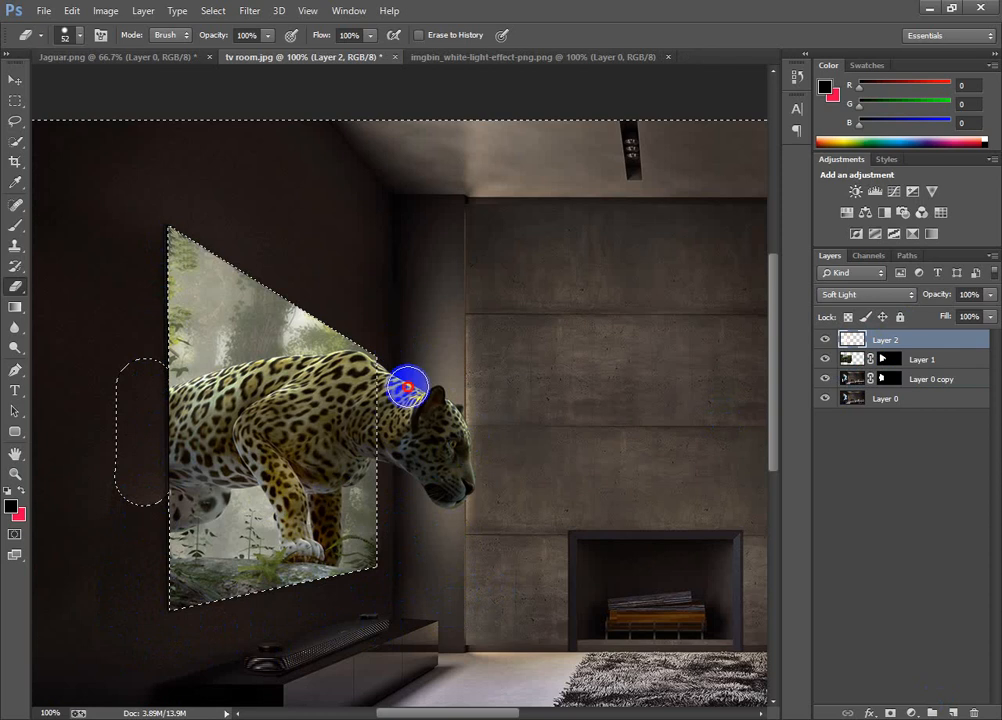
{"action": "mouse_move", "coordinate": [250, 460]}
{"action": "left_mouse_down"}
{"action": "mouse_move", "coordinate": [212, 217]}
{"action": "mouse_move", "coordinate": [391, 324]}
{"action": "mouse_move", "coordinate": [126, 314]}
{"action": "mouse_move", "coordinate": [86, 570]}
{"action": "mouse_move", "coordinate": [139, 604]}
{"action": "left_mouse_up"}
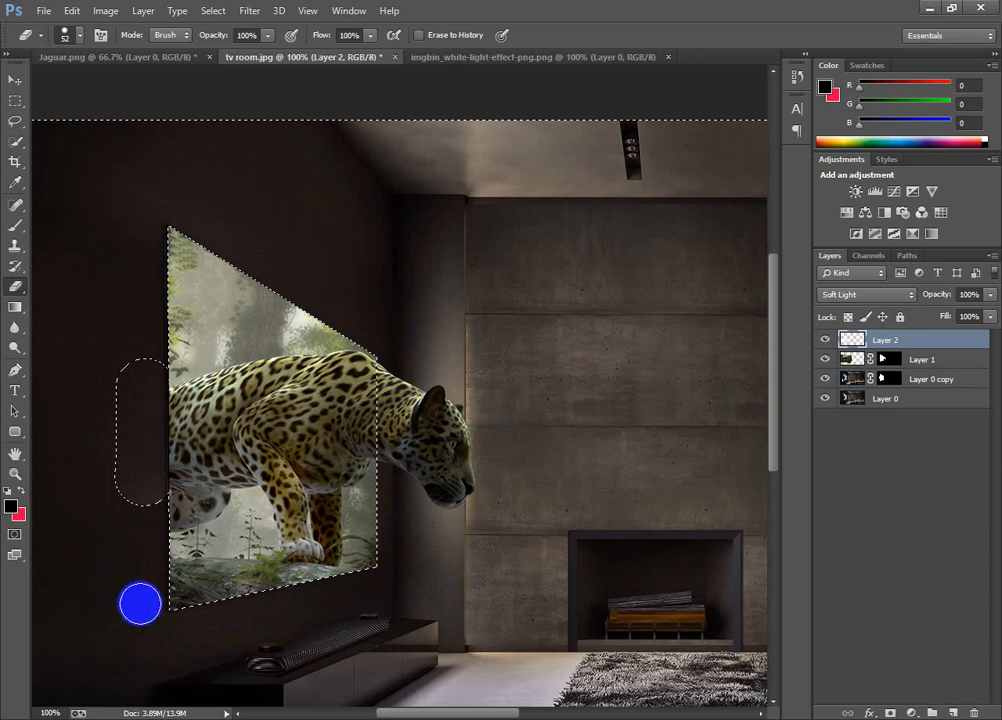
- Clear the selection and erase the leftover glow on the wall beside the TV's left edge on Layer 2
{"action": "key", "text": "alt+space"}
{"action": "left_click", "coordinate": [86, 575], "text": "alt"}
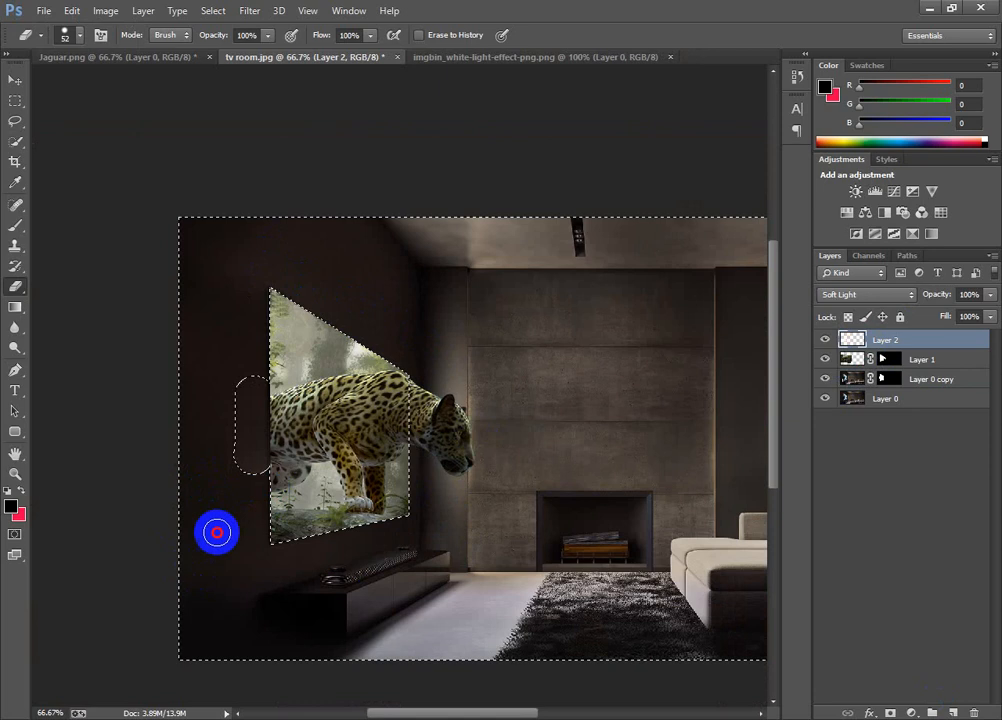
{"action": "key", "text": "ctrl+d"}
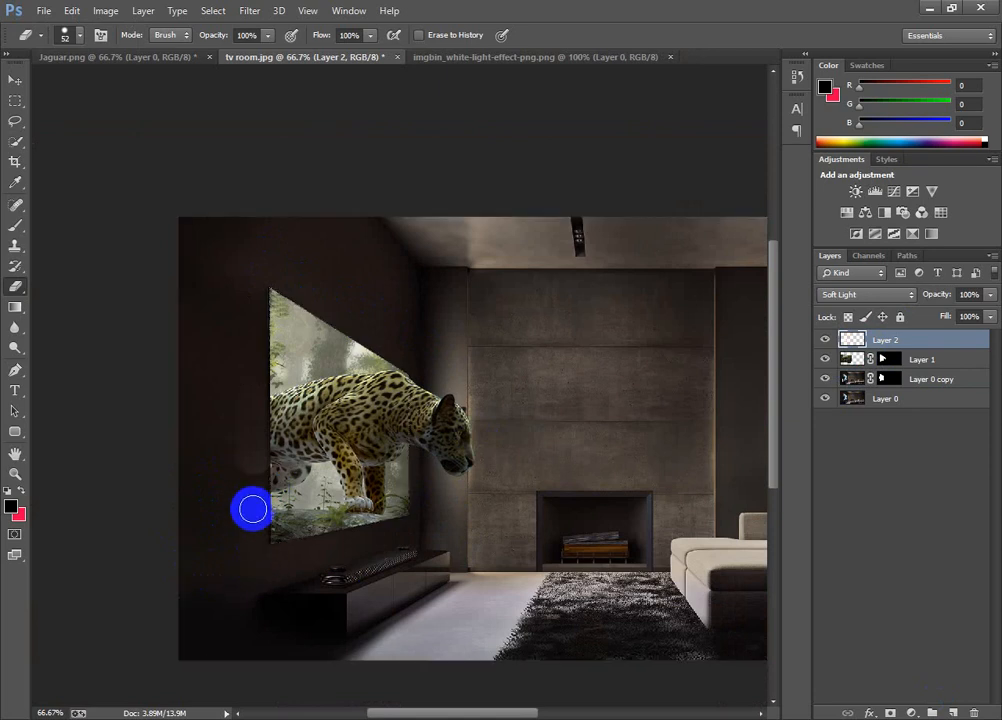
{"action": "mouse_move", "coordinate": [251, 470]}
{"action": "left_mouse_down"}
{"action": "mouse_move", "coordinate": [240, 475]}
{"action": "mouse_move", "coordinate": [250, 374]}
{"action": "mouse_move", "coordinate": [236, 454]}
{"action": "mouse_move", "coordinate": [223, 373]}
{"action": "left_mouse_up"}
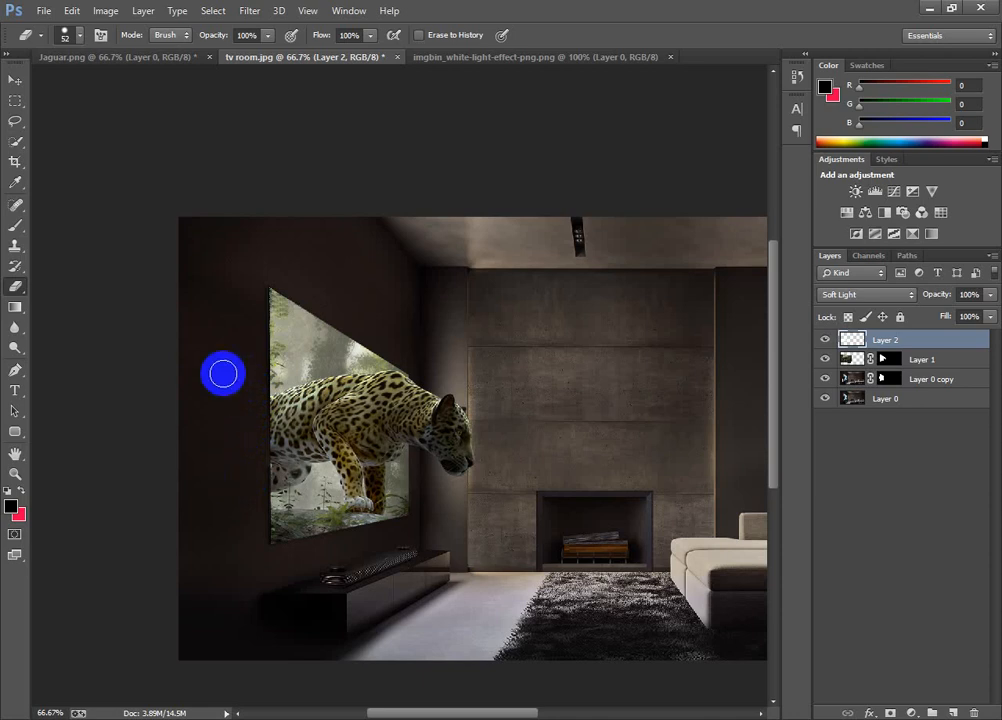
- Inspect the wall and the TV's left edge up close for leftover glow, and check the overall composite
{"action": "key", "text": "ctrl+space"}
{"action": "left_click", "coordinate": [253, 474]}
{"action": "left_click_drag", "start_coordinate": [211, 431], "coordinate": [172, 558]}
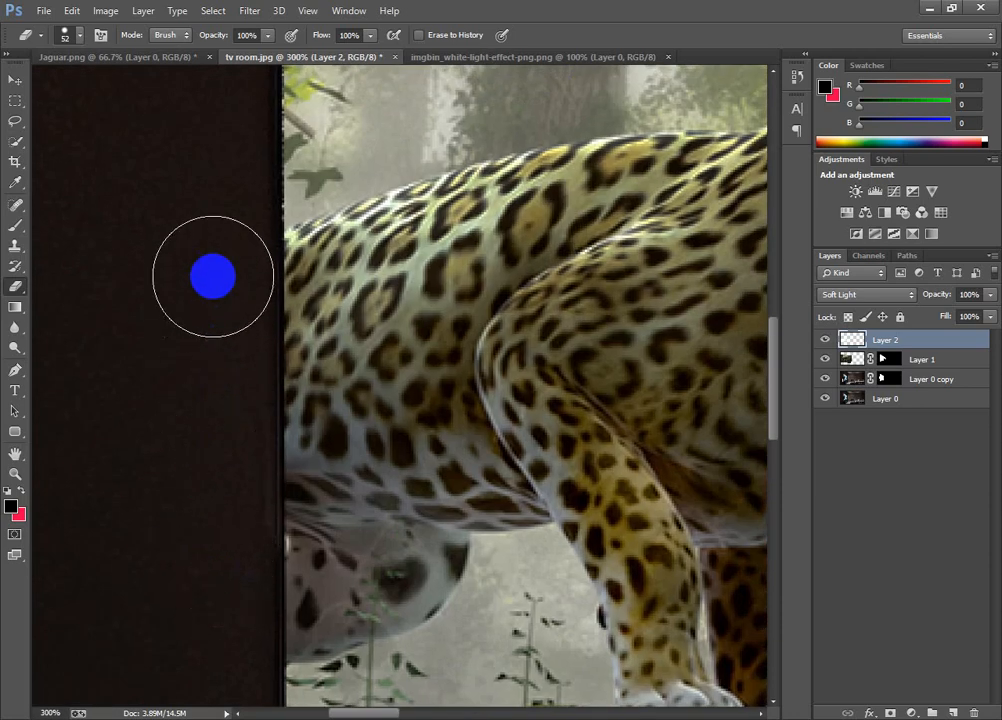
{"action": "left_click", "coordinate": [215, 253]}
{"action": "left_click_drag", "start_coordinate": [166, 295], "coordinate": [152, 564]}
{"action": "left_click", "coordinate": [167, 450], "text": "alt"}
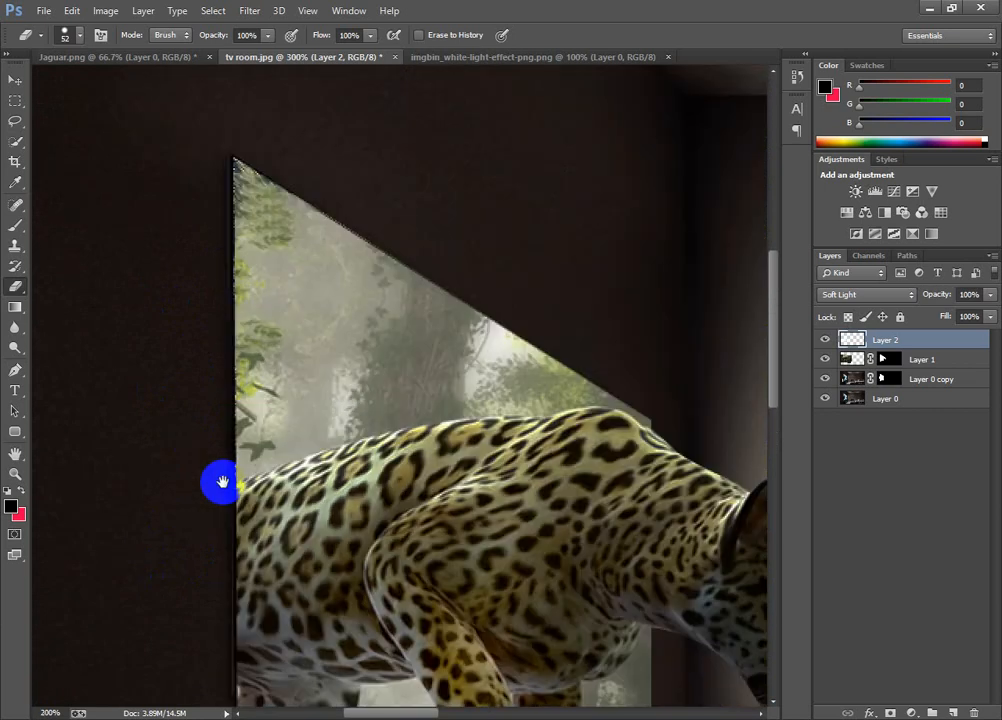
{"action": "left_click_drag", "start_coordinate": [474, 542], "coordinate": [405, 400]}
{"action": "left_click", "coordinate": [416, 425], "text": "alt"}
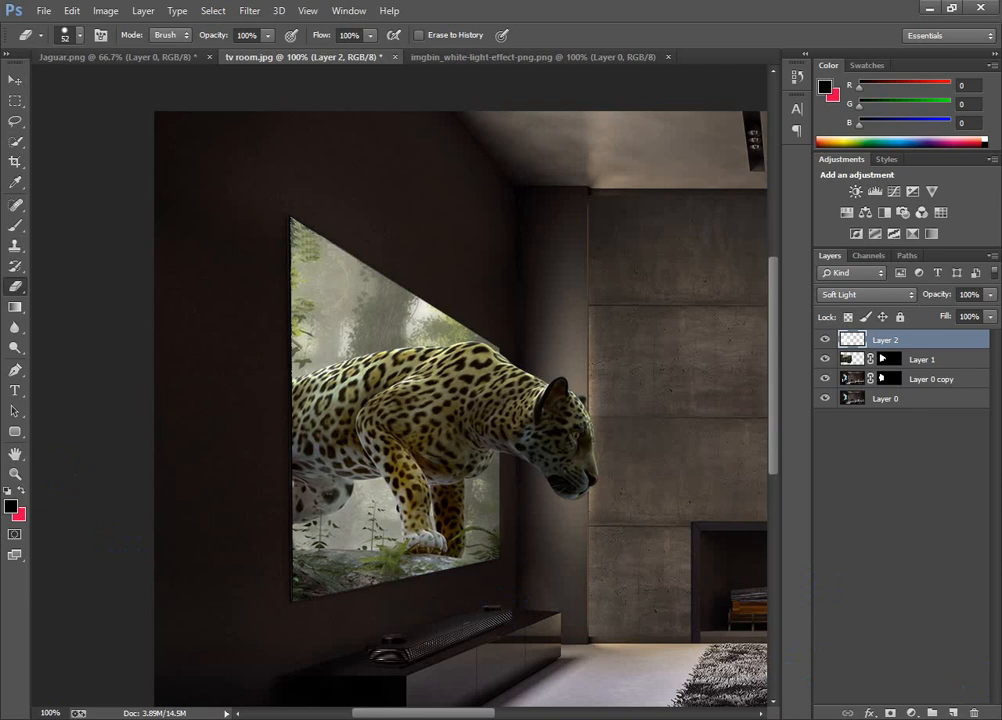
- Add a Curves adjustment layer above Layer 2 and pull the middle of the RGB curve down to darken the composite
{"action": "left_click", "coordinate": [912, 713]}
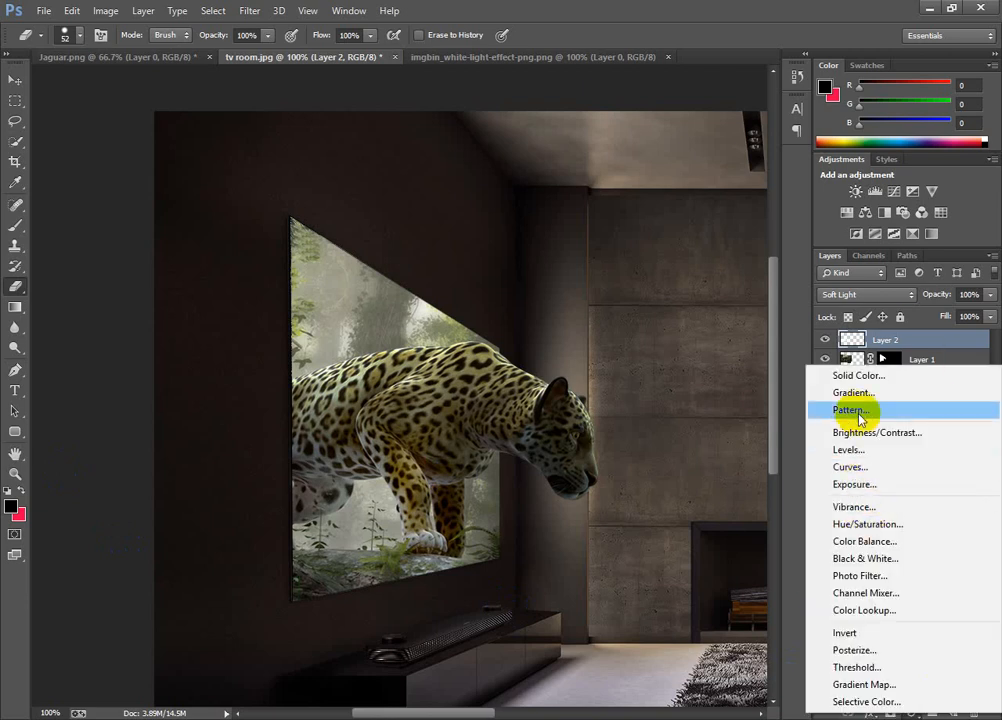
{"action": "left_click", "coordinate": [812, 467]}
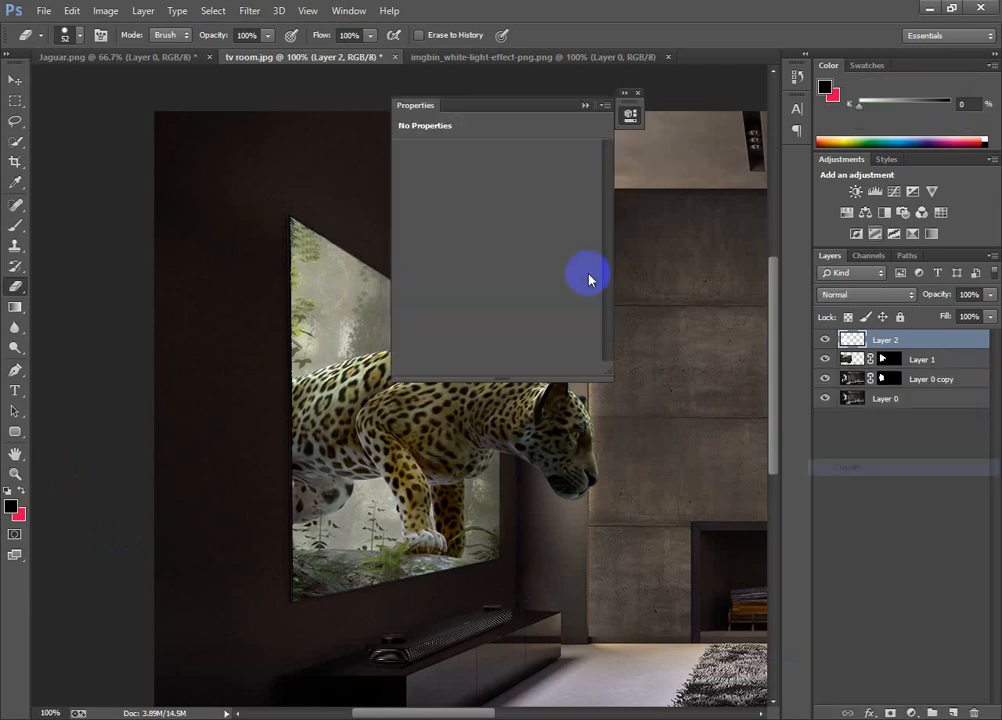
{"action": "left_click_drag", "start_coordinate": [487, 98], "coordinate": [672, 97]}
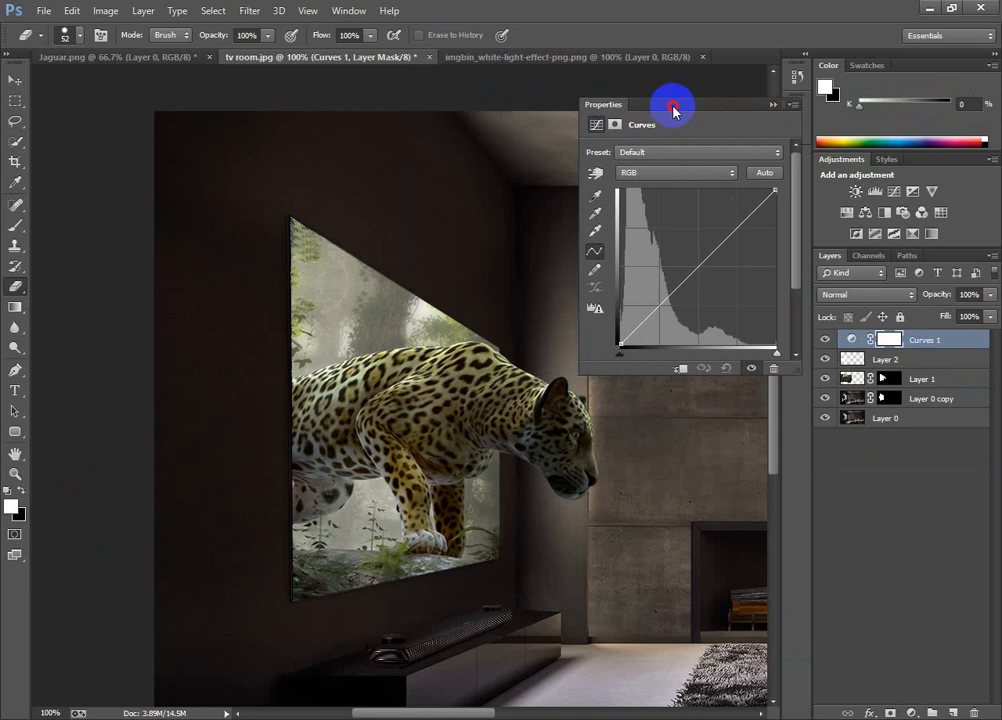
{"action": "mouse_move", "coordinate": [703, 264]}
{"action": "left_mouse_down"}
{"action": "mouse_move", "coordinate": [693, 262]}
{"action": "mouse_move", "coordinate": [711, 269]}
{"action": "left_mouse_up"}
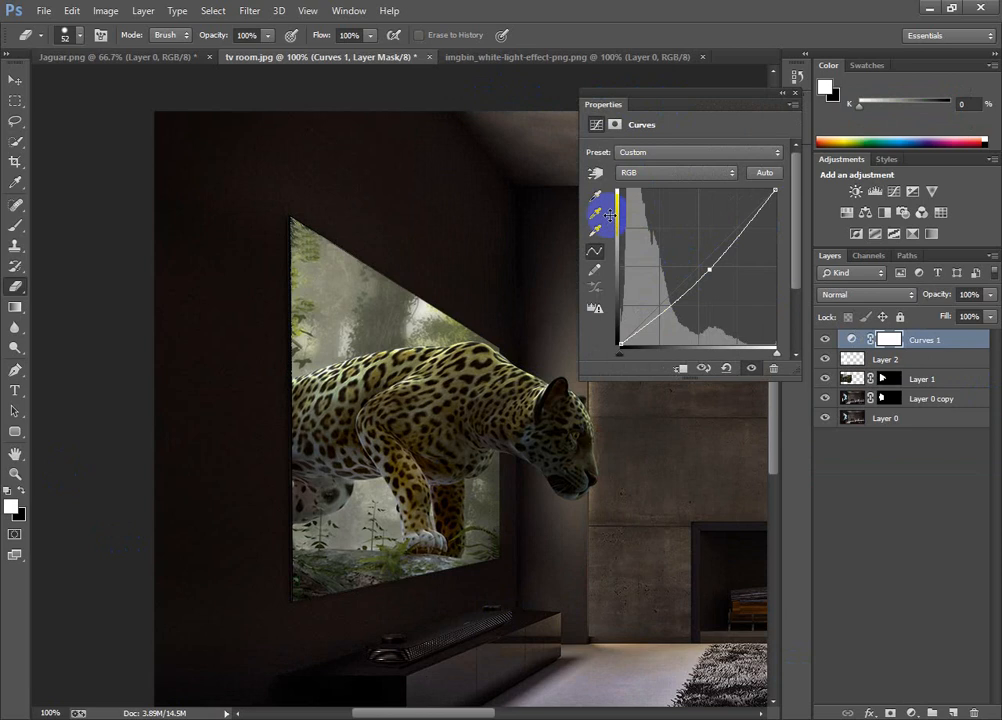
{"action": "left_click", "coordinate": [779, 153]}
{"action": "left_click", "coordinate": [781, 94]}
- Readjust Curves 1 by moving its RGB curve point up toward the highlights for a mild darkening
{"action": "left_click", "coordinate": [889, 341]}
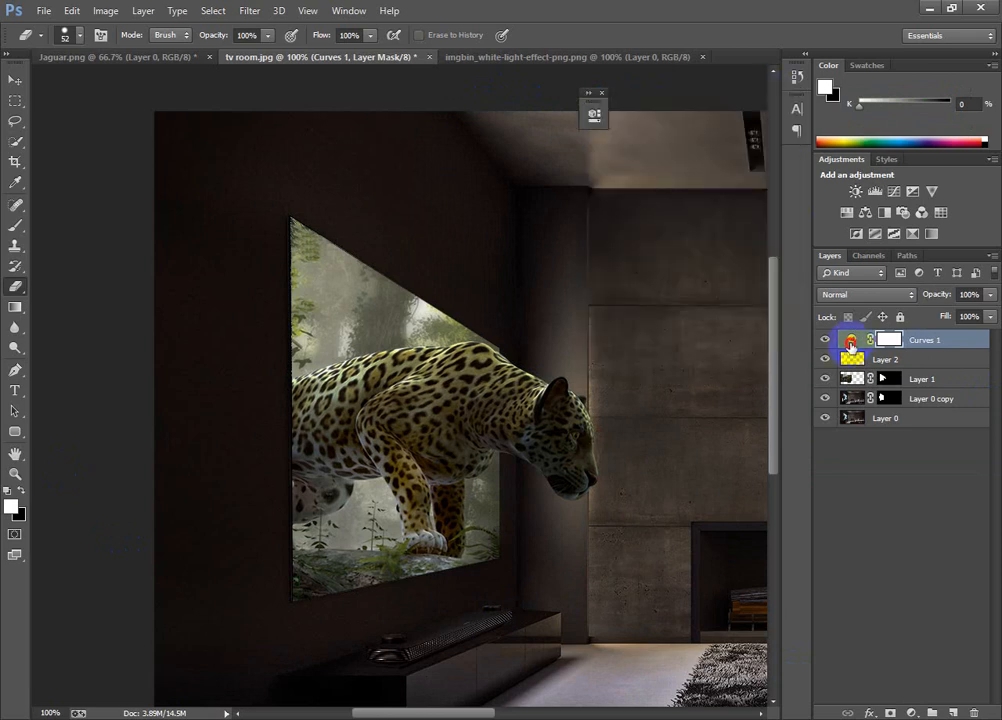
{"action": "double_click", "coordinate": [850, 342]}
{"action": "left_click", "coordinate": [483, 259]}
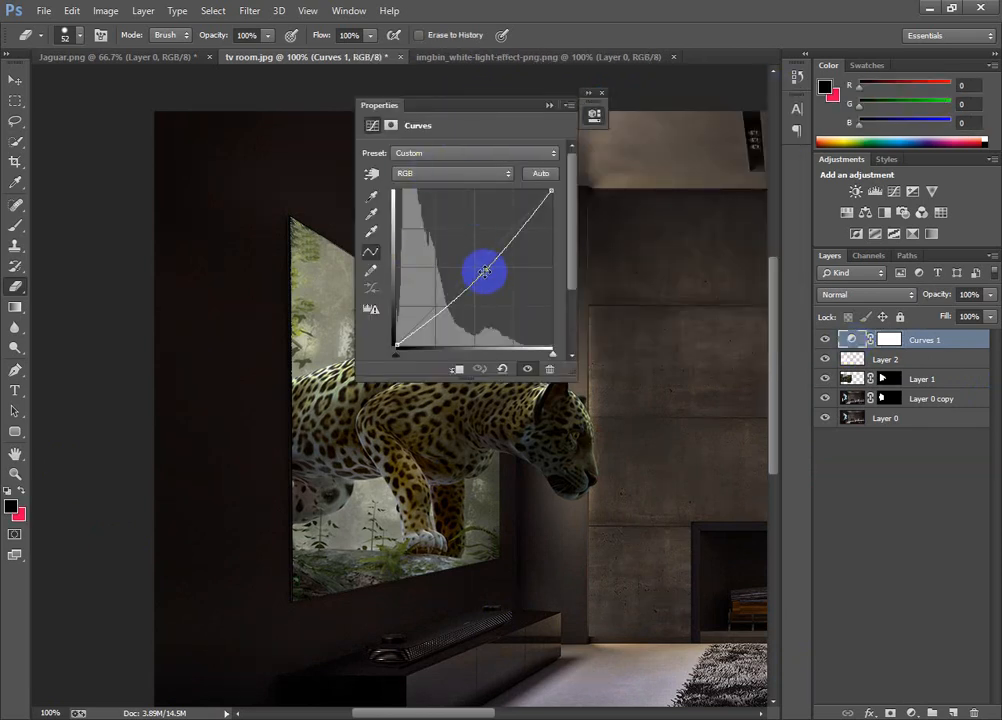
{"action": "left_click_drag", "start_coordinate": [483, 270], "coordinate": [508, 249]}
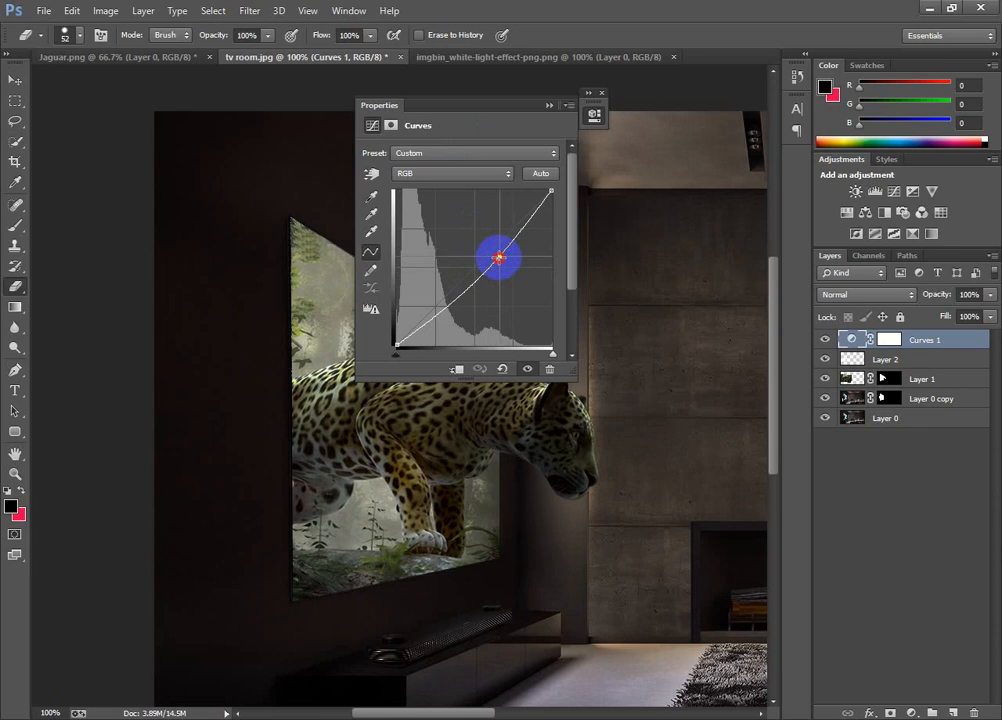
{"action": "left_click", "coordinate": [548, 108]}
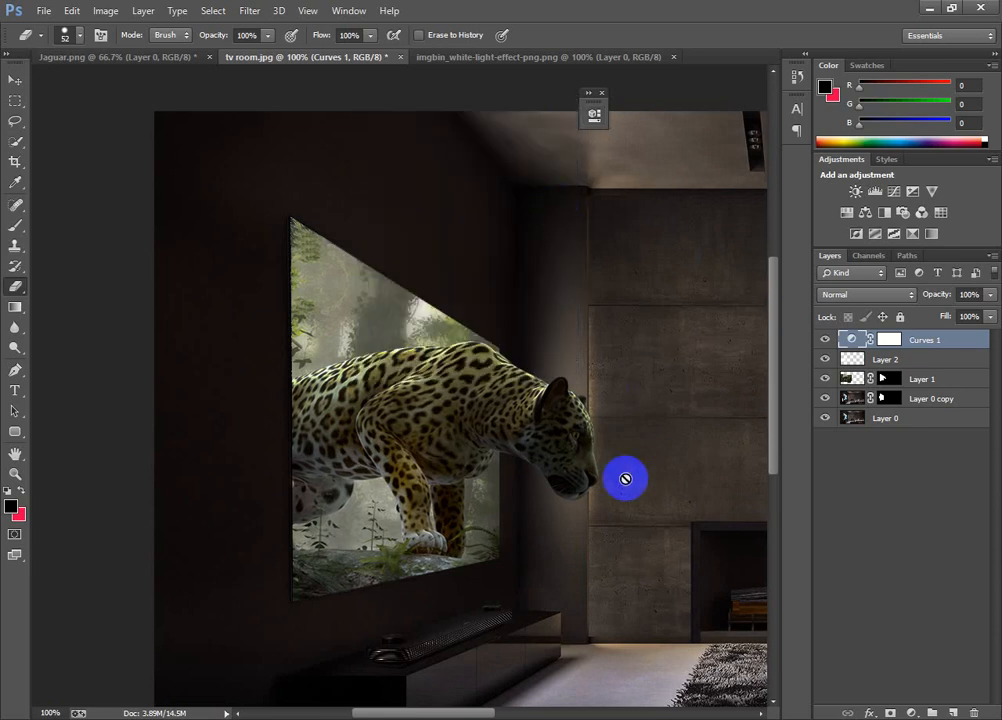
- Compare the composite with and without the Curves 1 adjustment, and leave the adjustment hidden
{"action": "left_click", "coordinate": [823, 340]}
{"action": "left_click", "coordinate": [823, 340]}
{"action": "left_click", "coordinate": [823, 341]}
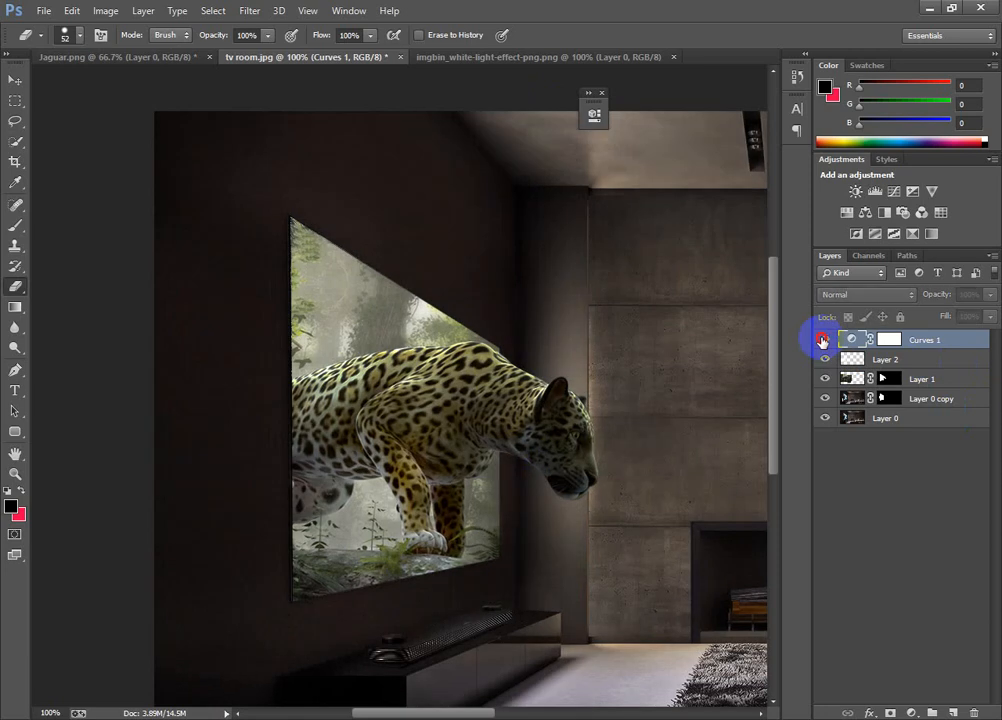
{"action": "key", "text": "ctrl+minus"}
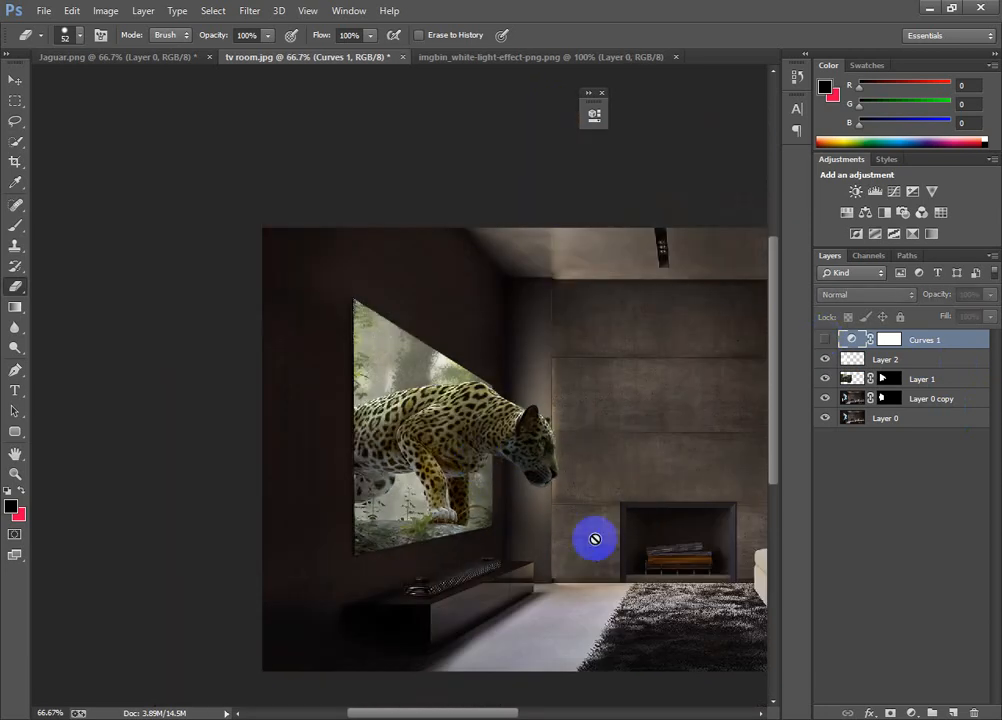
{"action": "left_click", "coordinate": [825, 341]}
{"action": "left_click", "coordinate": [825, 341]}
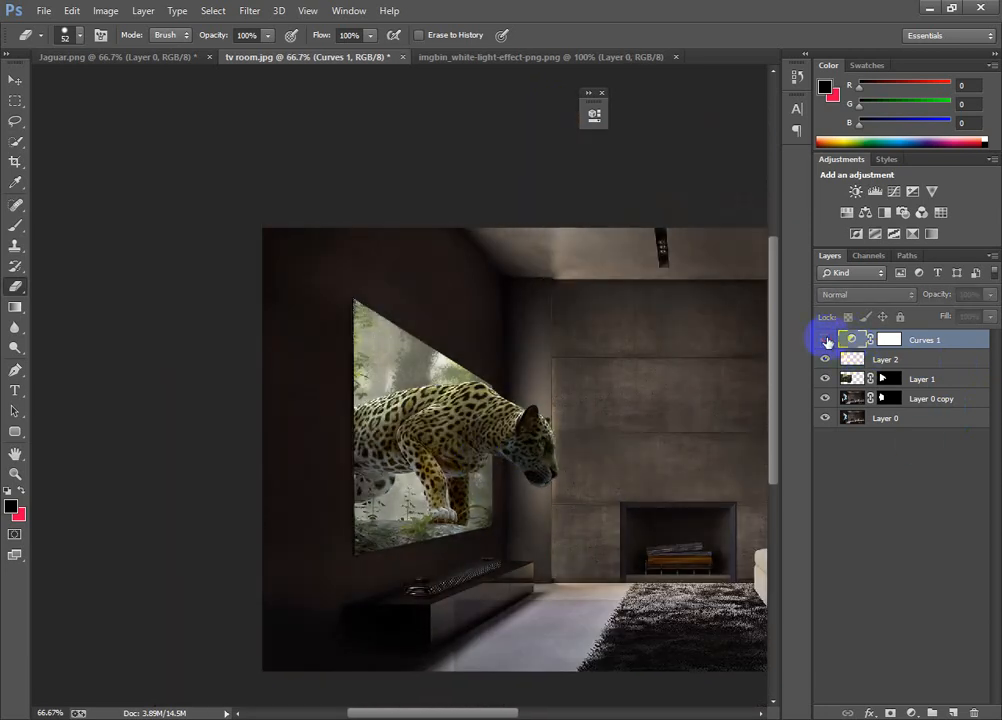
{"action": "left_click", "coordinate": [825, 341]}
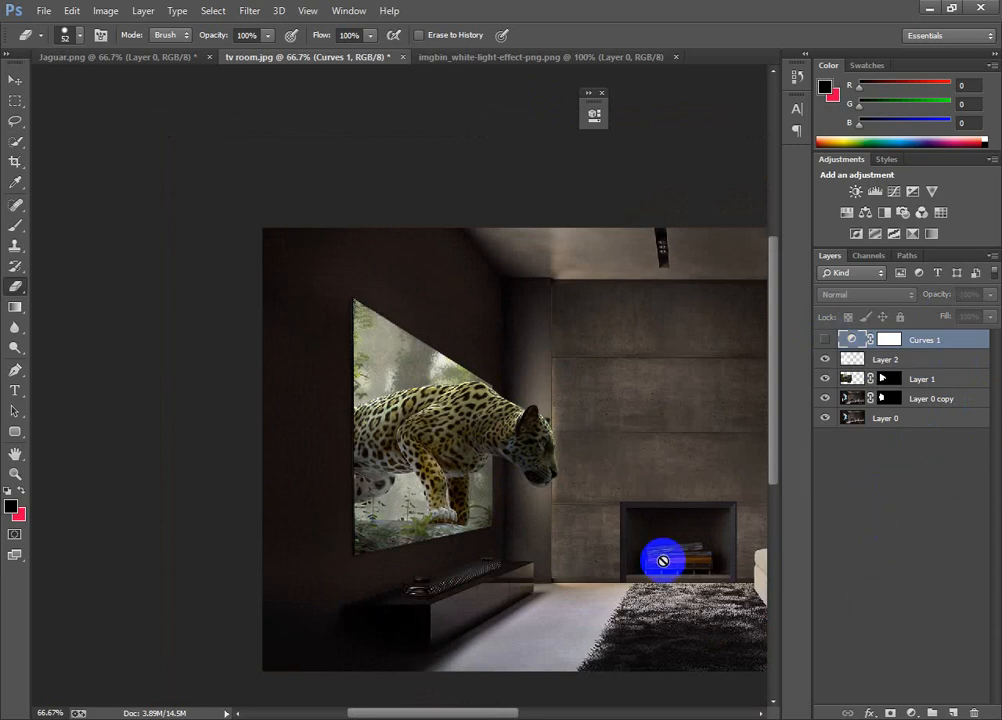
- Add a new empty layer above Curves 1 and choose a soft round 118-pixel brush with 0% hardness
{"action": "left_click", "coordinate": [954, 712]}
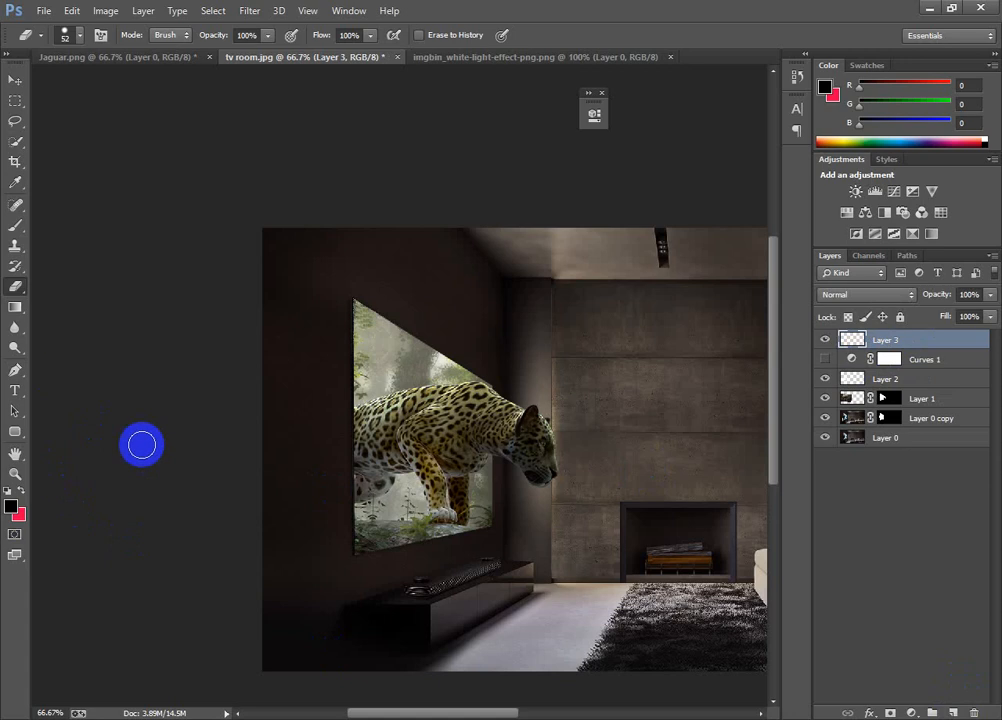
{"action": "left_click", "coordinate": [15, 225]}
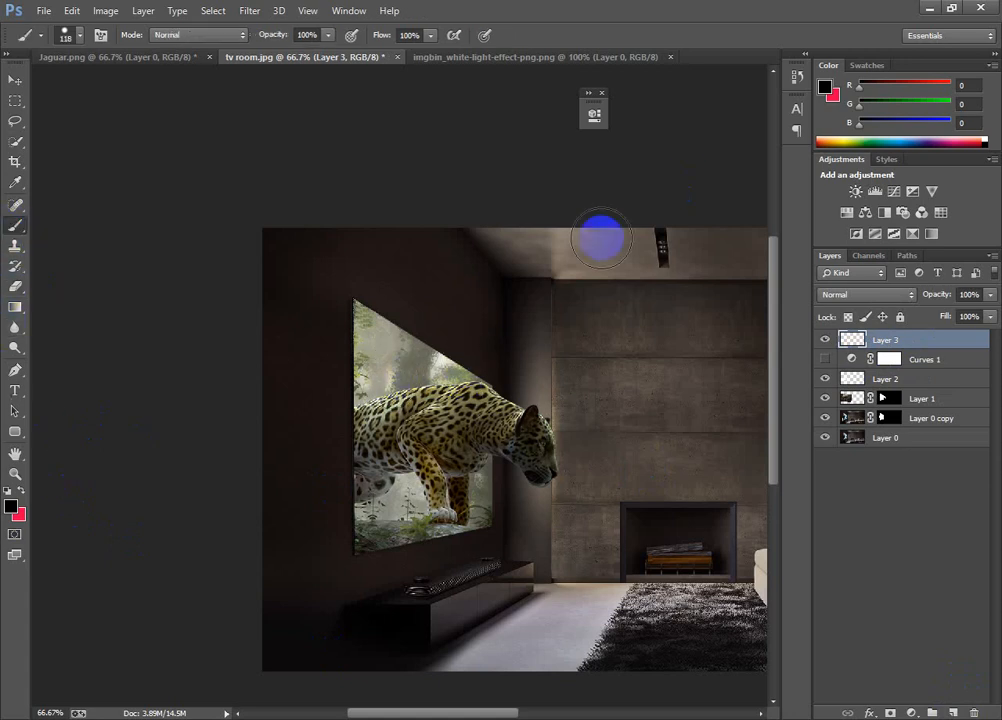
{"action": "left_click", "coordinate": [72, 36]}
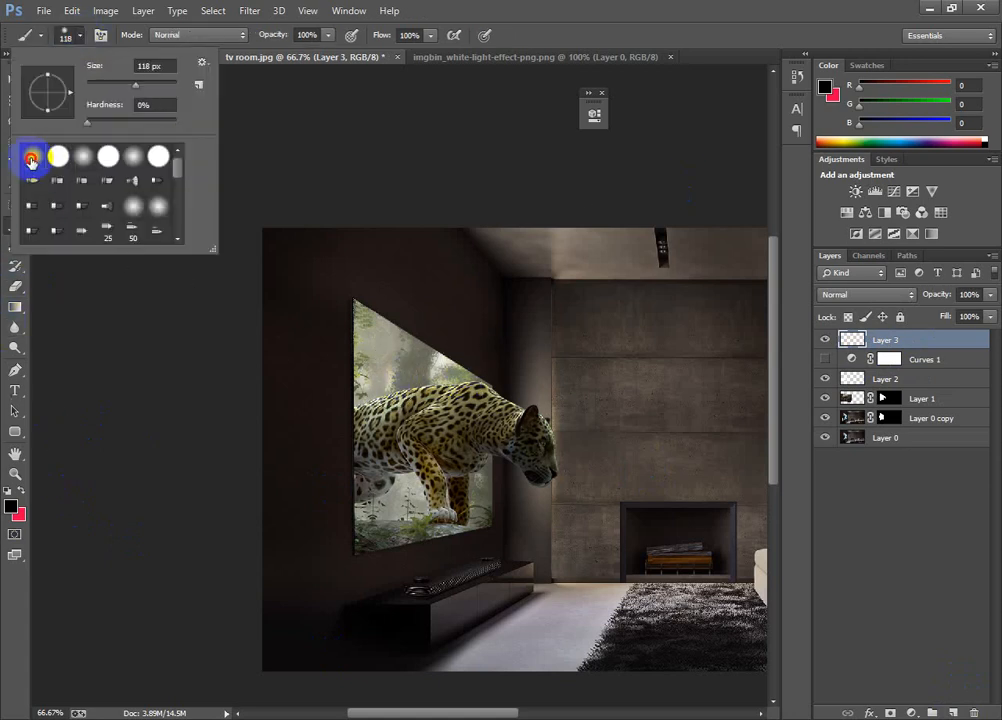
{"action": "left_click", "coordinate": [395, 366]}
{"action": "left_click", "coordinate": [395, 365]}
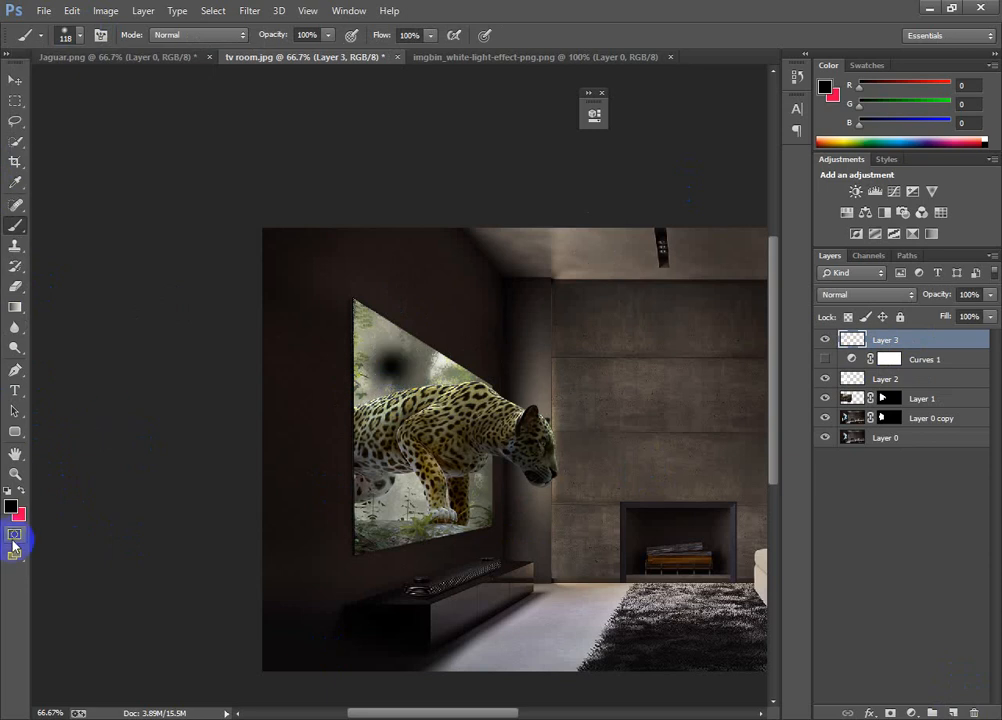
{"action": "key", "text": "ctrl+z"}
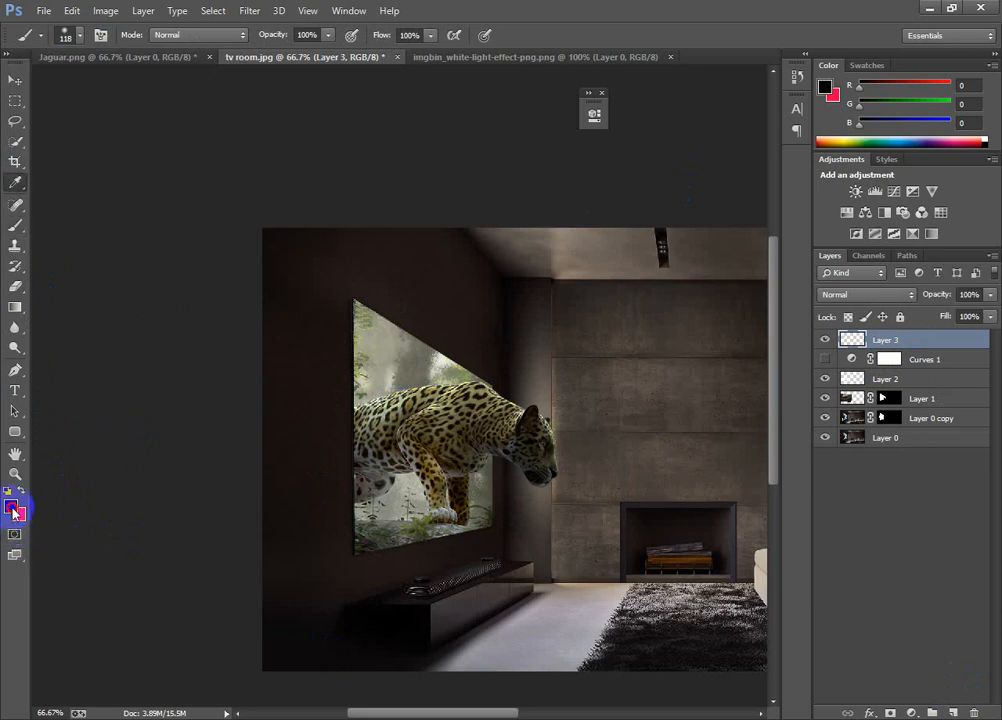
- Paint soft white (ffffff) glow at 34% flow over the TV picture above and below the jaguar on Layer 3
{"action": "left_click", "coordinate": [13, 509]}
{"action": "left_click_drag", "start_coordinate": [531, 139], "coordinate": [508, 126]}
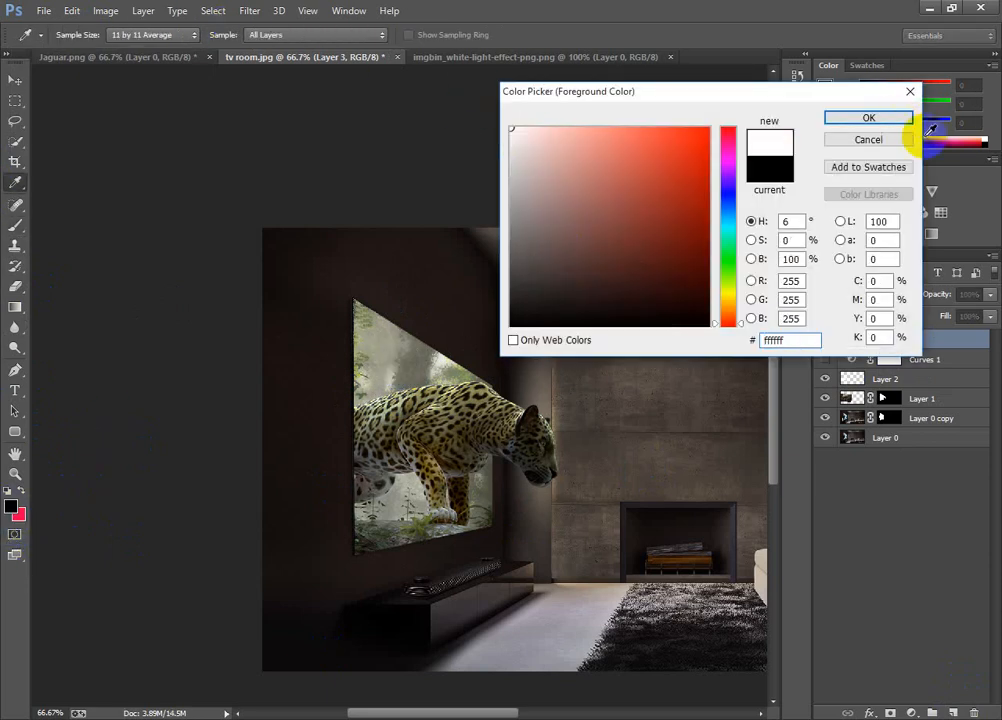
{"action": "left_click", "coordinate": [869, 117]}
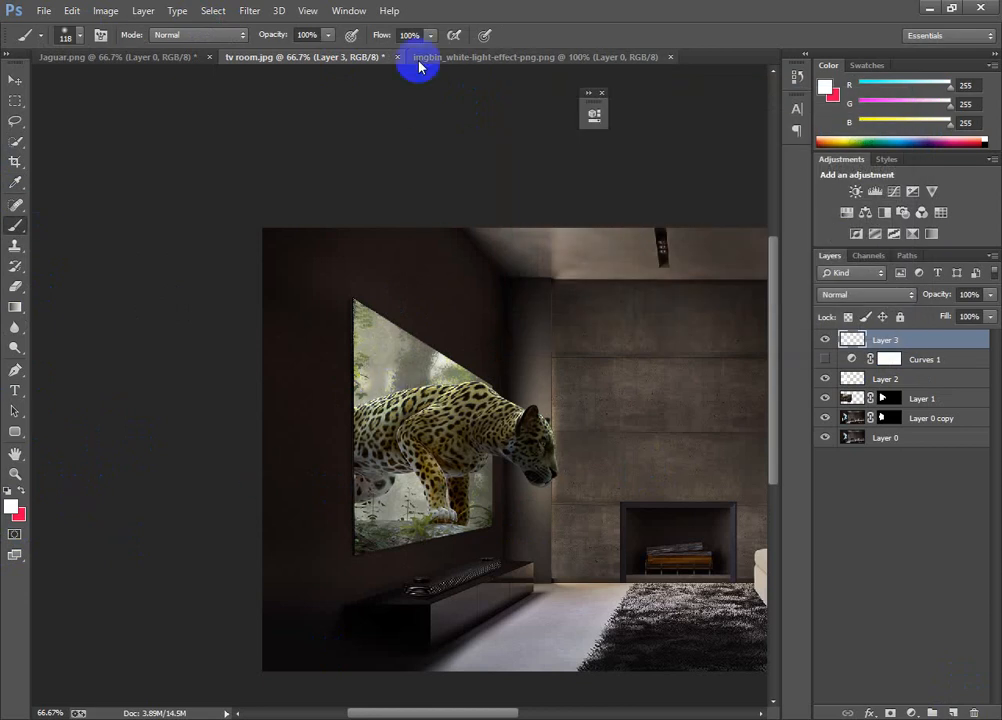
{"action": "left_click", "coordinate": [378, 52]}
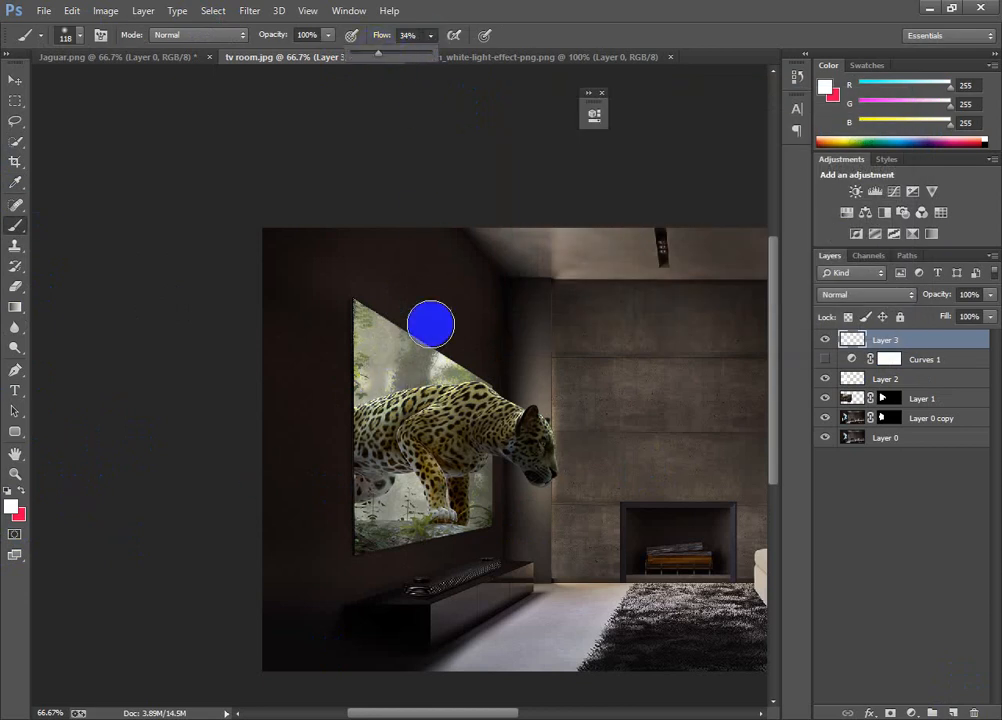
{"action": "mouse_move", "coordinate": [386, 368]}
{"action": "left_mouse_down"}
{"action": "mouse_move", "coordinate": [371, 373]}
{"action": "mouse_move", "coordinate": [466, 383]}
{"action": "mouse_move", "coordinate": [374, 340]}
{"action": "mouse_move", "coordinate": [376, 370]}
{"action": "left_mouse_up"}
{"action": "mouse_move", "coordinate": [380, 528]}
{"action": "left_mouse_down"}
{"action": "mouse_move", "coordinate": [407, 494]}
{"action": "mouse_move", "coordinate": [406, 512]}
{"action": "mouse_move", "coordinate": [456, 523]}
{"action": "mouse_move", "coordinate": [473, 509]}
{"action": "mouse_move", "coordinate": [478, 478]}
{"action": "mouse_move", "coordinate": [464, 467]}
{"action": "mouse_move", "coordinate": [436, 484]}
{"action": "mouse_move", "coordinate": [358, 478]}
{"action": "mouse_move", "coordinate": [361, 539]}
{"action": "mouse_move", "coordinate": [411, 523]}
{"action": "left_mouse_up"}
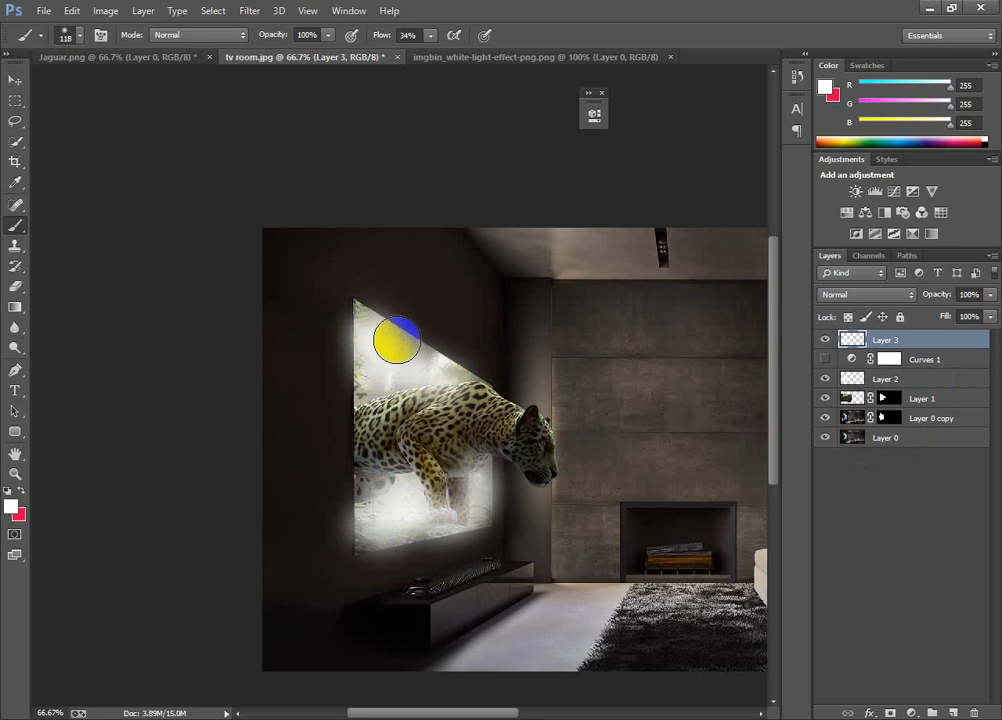
- Soften the white glow by setting Layer 3's fill to 31% and its opacity to 52%
{"action": "left_click", "coordinate": [992, 316]}
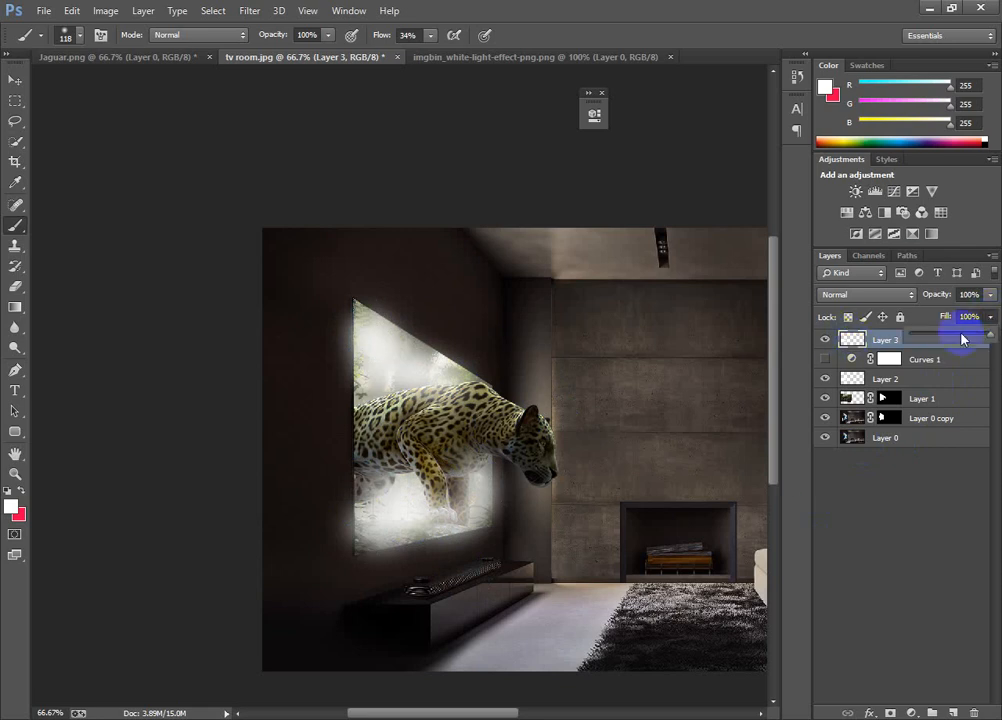
{"action": "left_click", "coordinate": [961, 336]}
{"action": "left_click", "coordinate": [936, 336]}
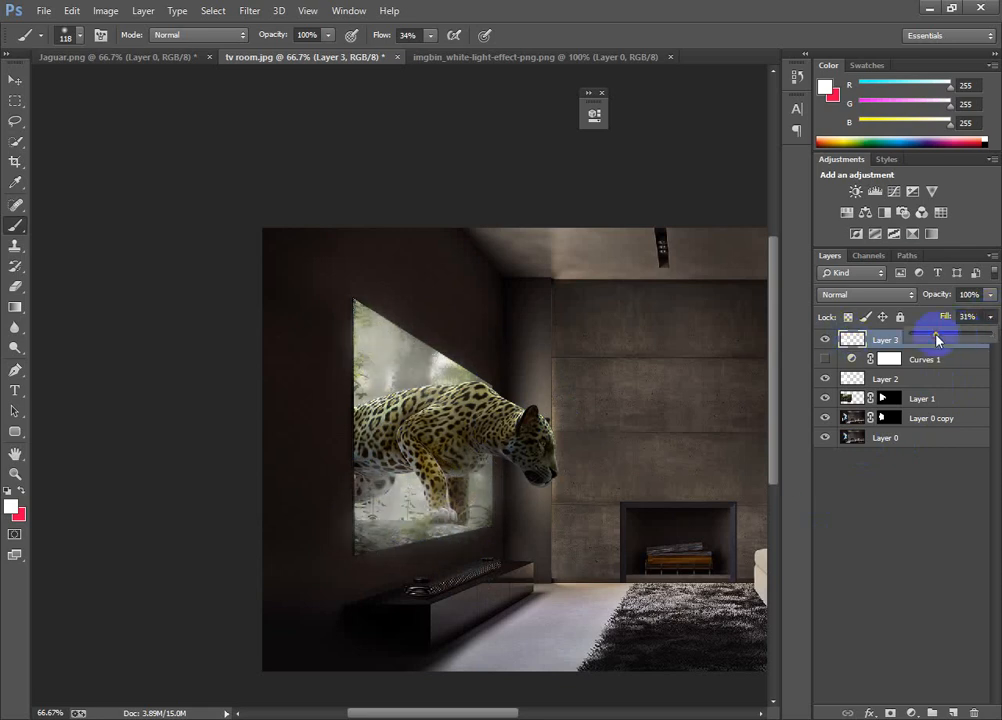
{"action": "left_click", "coordinate": [990, 296]}
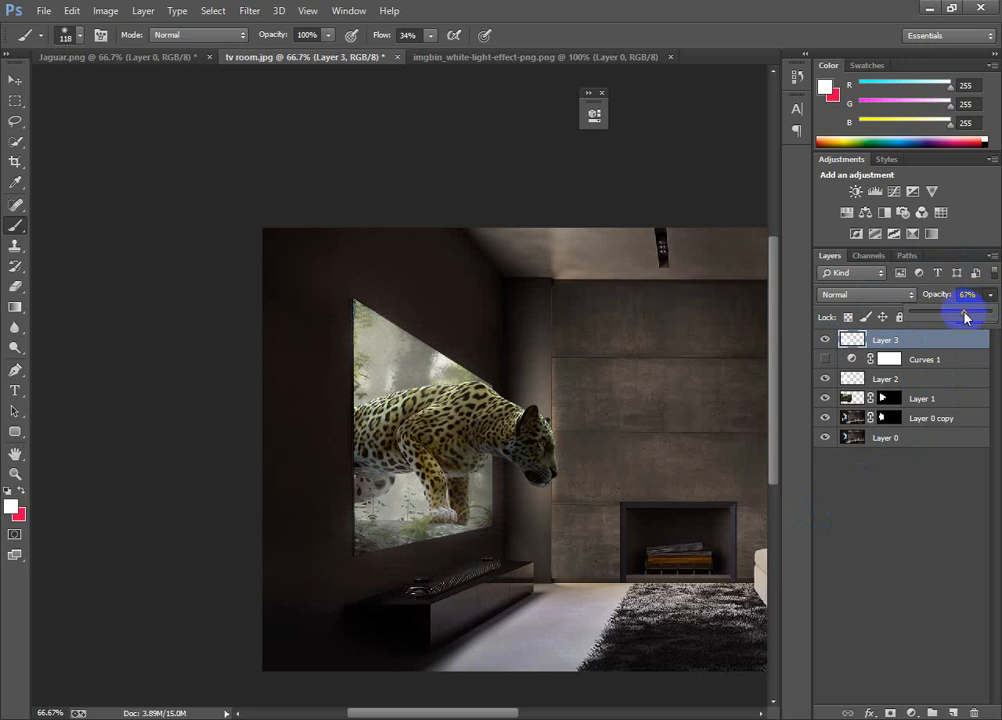
{"action": "left_click_drag", "start_coordinate": [959, 317], "coordinate": [951, 313]}
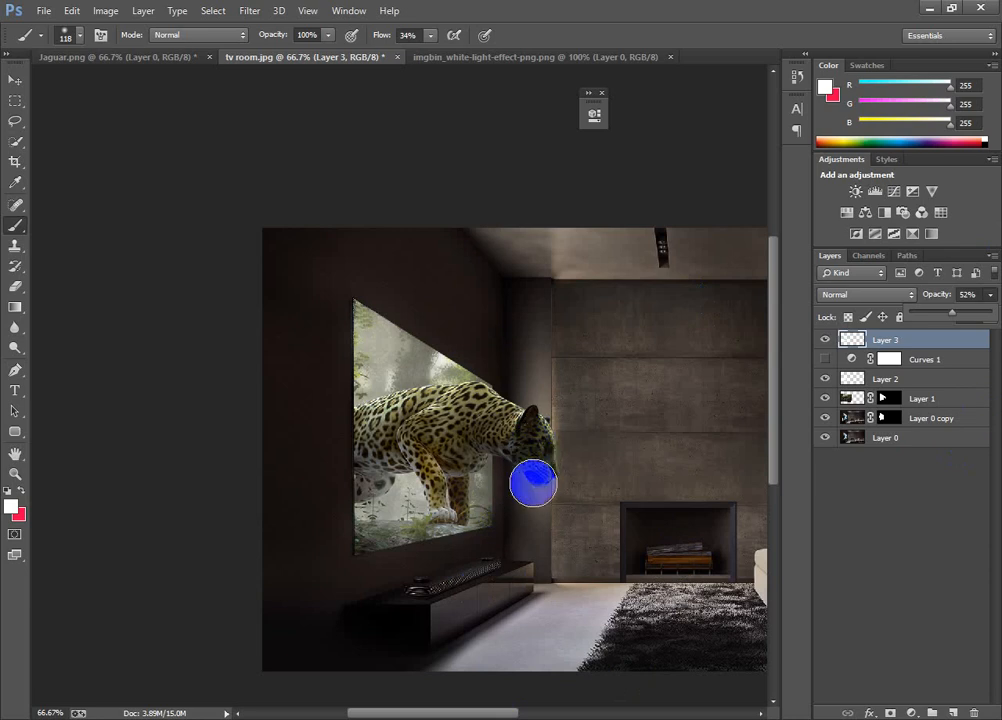
{"action": "left_click", "coordinate": [847, 340]}
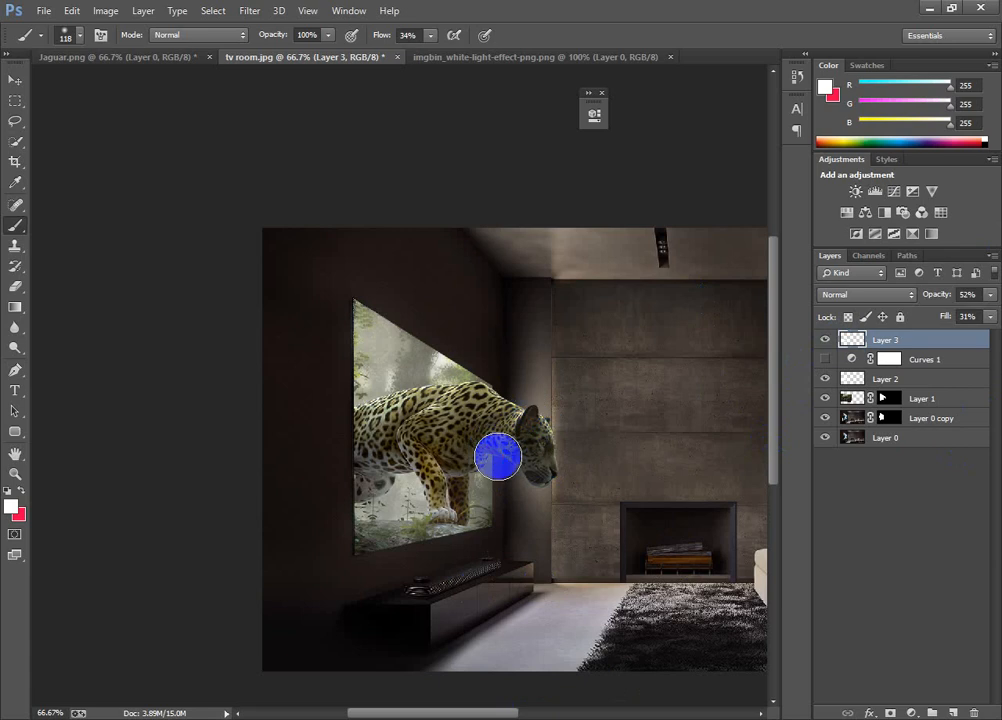
- Brush more soft white haze over the jaguar's shoulder, head and the lower TV picture on Layer 3, and check the result
{"action": "left_click_drag", "start_coordinate": [500, 397], "coordinate": [534, 426]}
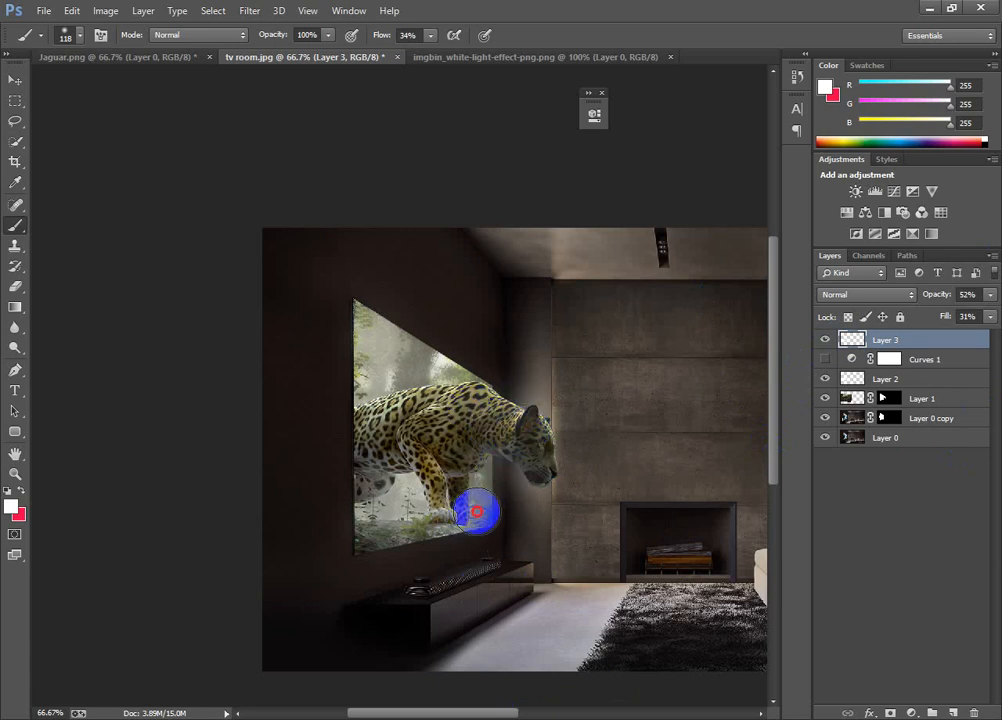
{"action": "left_click_drag", "start_coordinate": [477, 511], "coordinate": [390, 534]}
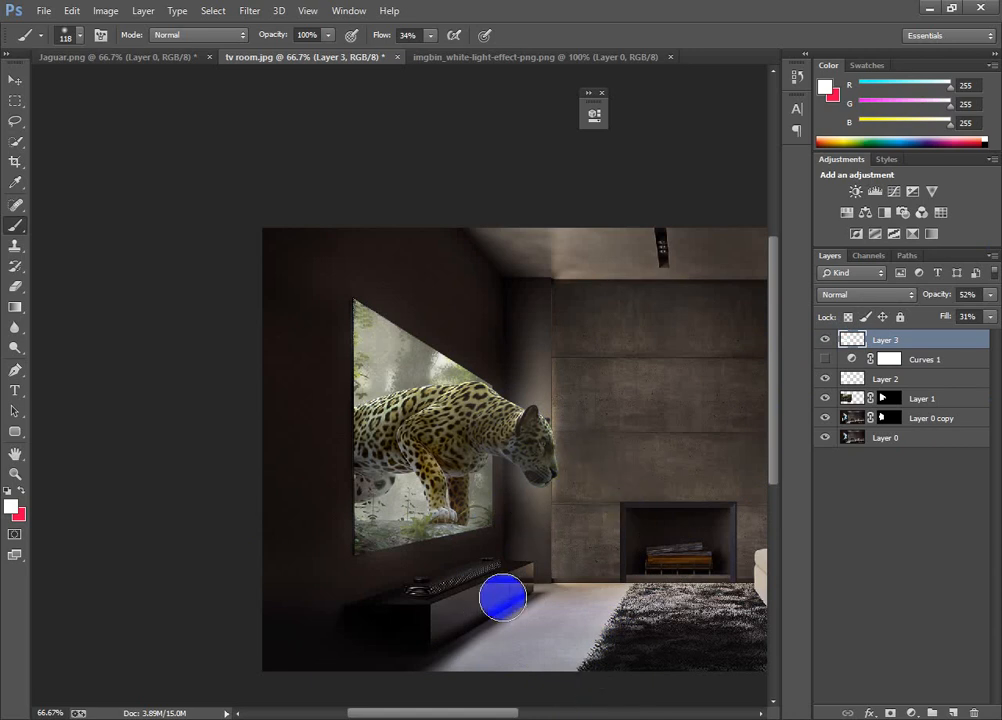
{"action": "key", "text": "ctrl+minus"}
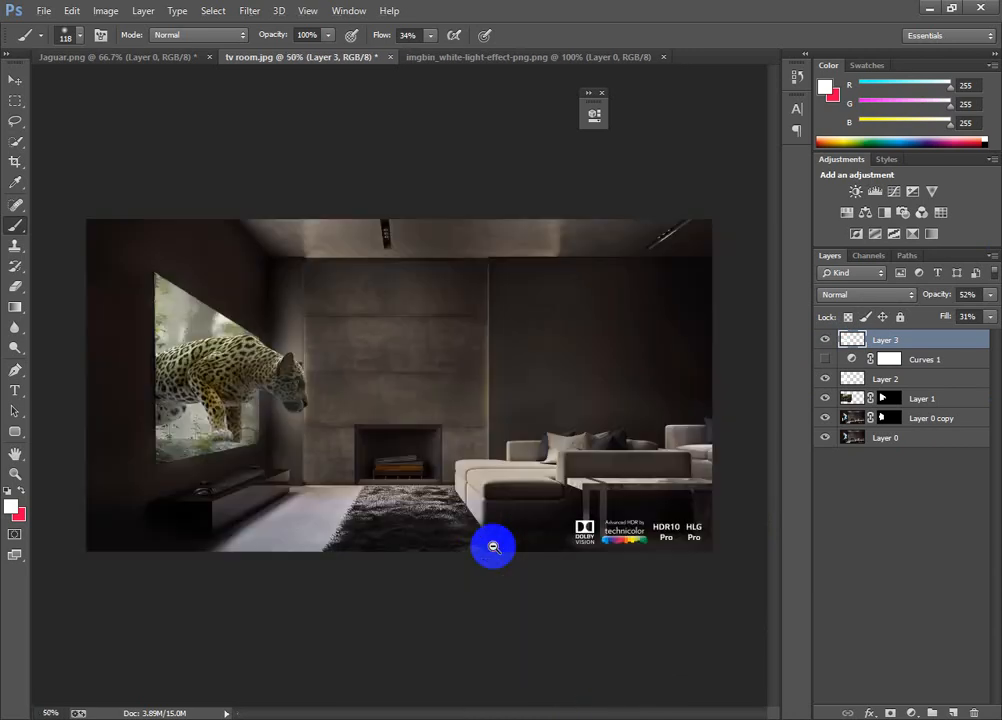
{"action": "left_click", "coordinate": [262, 421]}
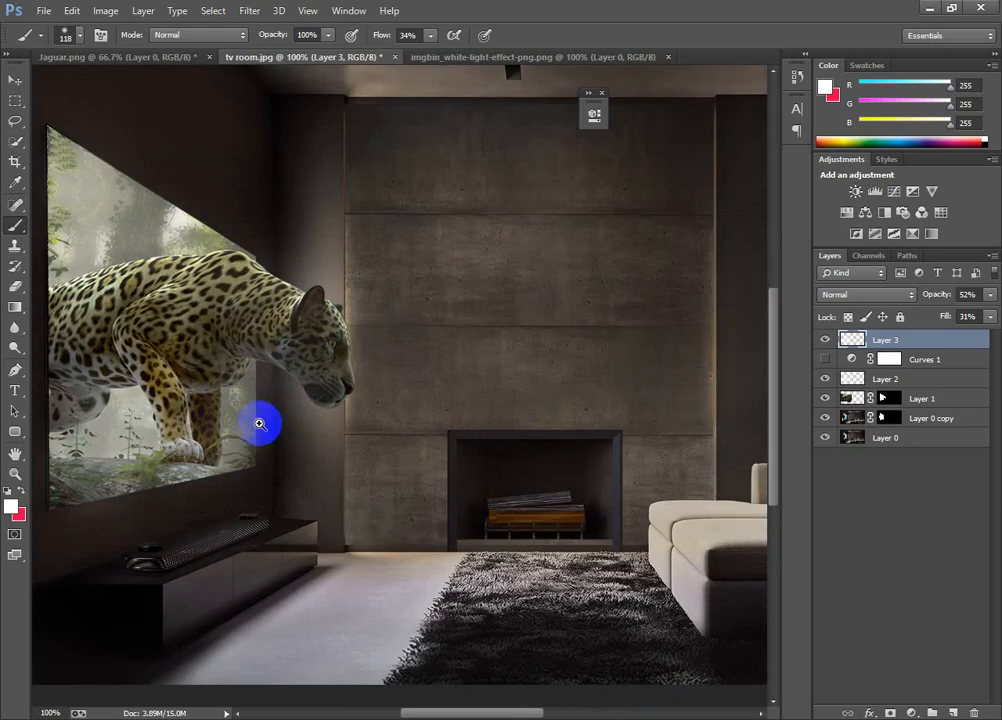
{"action": "left_click", "coordinate": [237, 457]}
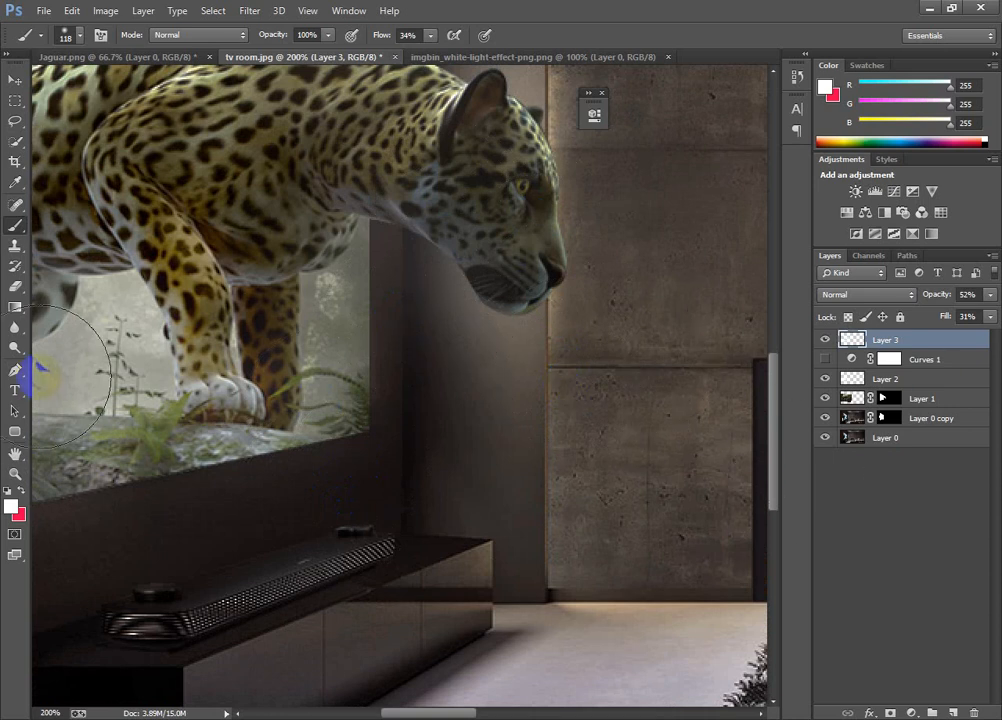
{"action": "left_click", "coordinate": [22, 495]}
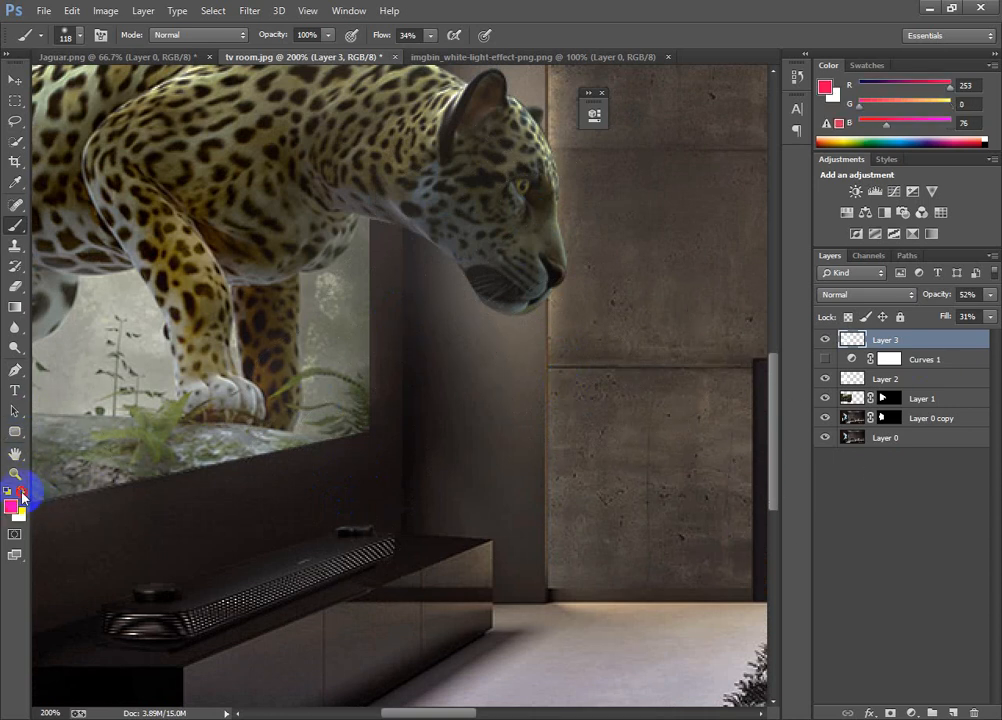
{"action": "mouse_move", "coordinate": [400, 298]}
{"action": "left_mouse_down"}
{"action": "mouse_move", "coordinate": [420, 286]}
{"action": "mouse_move", "coordinate": [500, 354]}
{"action": "mouse_move", "coordinate": [530, 351]}
{"action": "left_mouse_up"}
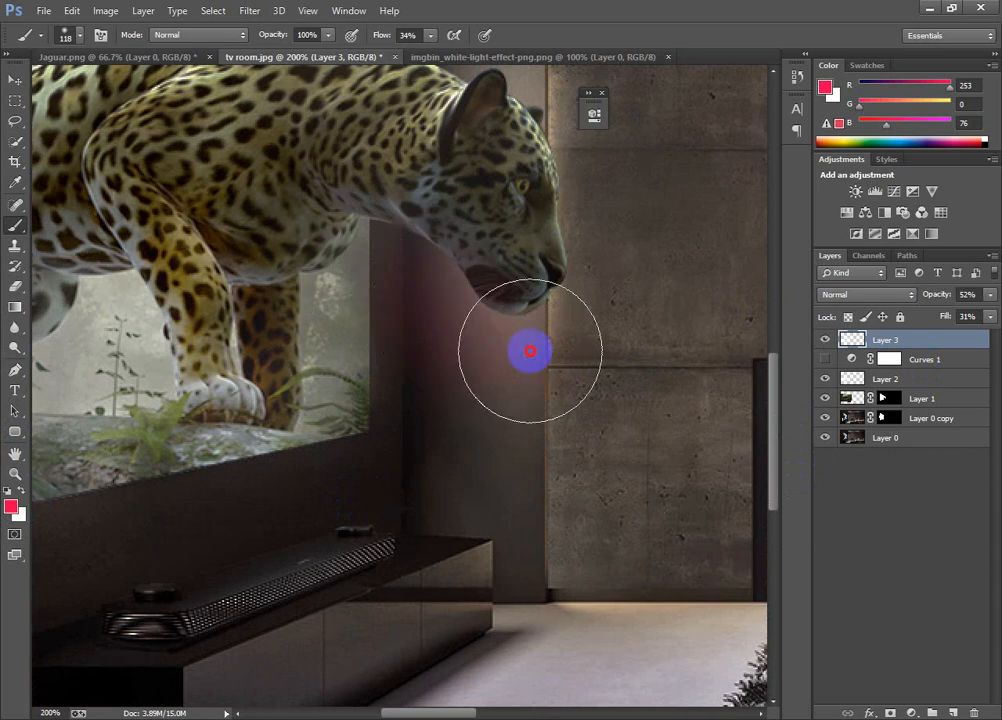
{"action": "key", "text": "ctrl+z"}
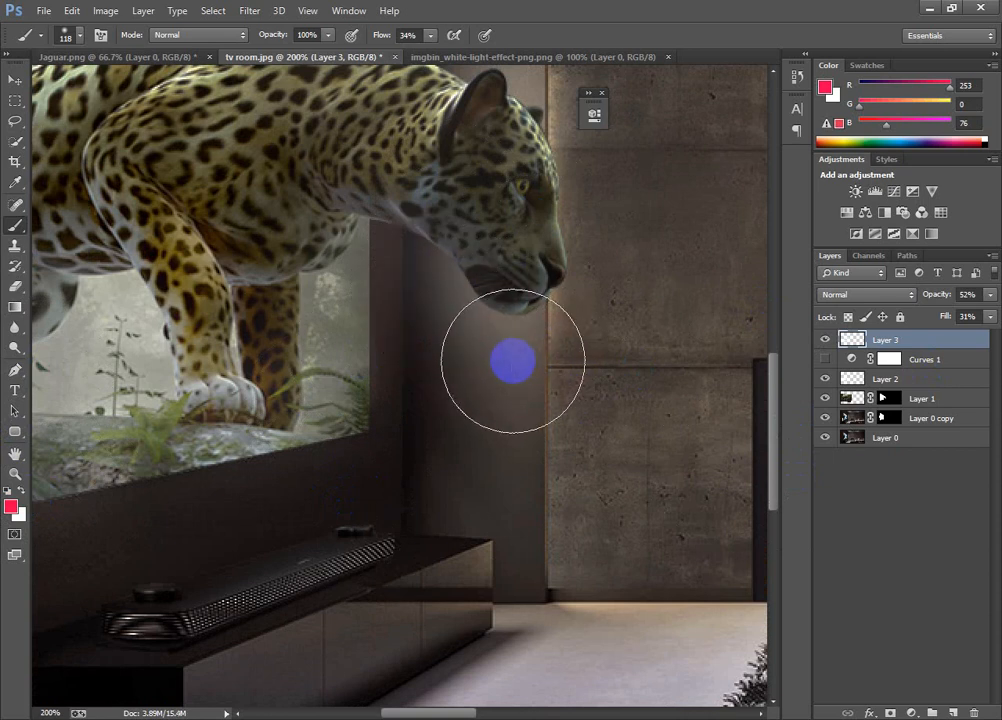
- Erase the white haze spilling past the jaguar's throat beside the TV edge on Layer 3 with a soft 52-pixel Eraser
{"action": "left_click_drag", "start_coordinate": [485, 319], "coordinate": [432, 380]}
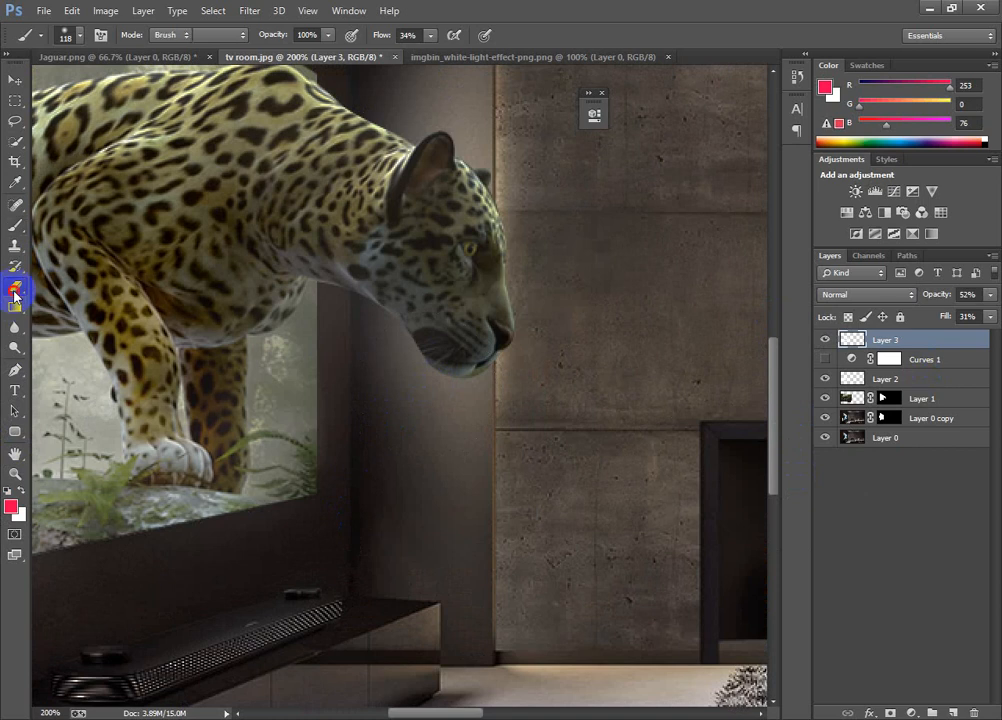
{"action": "left_click", "coordinate": [14, 293]}
{"action": "mouse_move", "coordinate": [385, 336]}
{"action": "left_mouse_down"}
{"action": "mouse_move", "coordinate": [435, 404]}
{"action": "mouse_move", "coordinate": [469, 413]}
{"action": "mouse_move", "coordinate": [481, 382]}
{"action": "mouse_move", "coordinate": [355, 309]}
{"action": "left_mouse_up"}
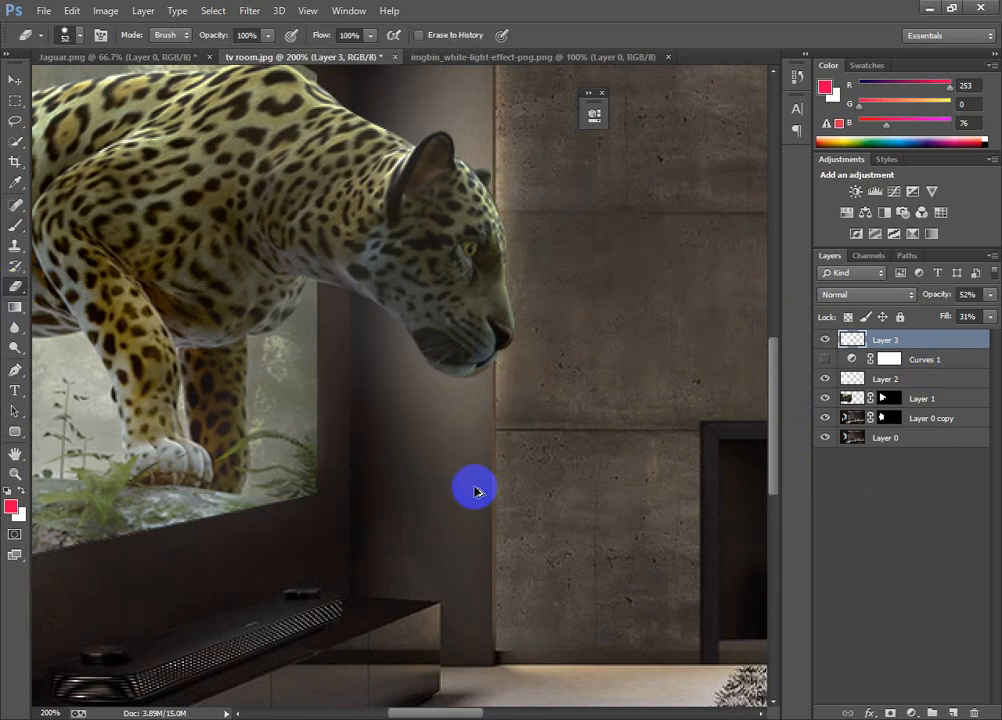
{"action": "left_click", "coordinate": [398, 443], "text": "alt"}
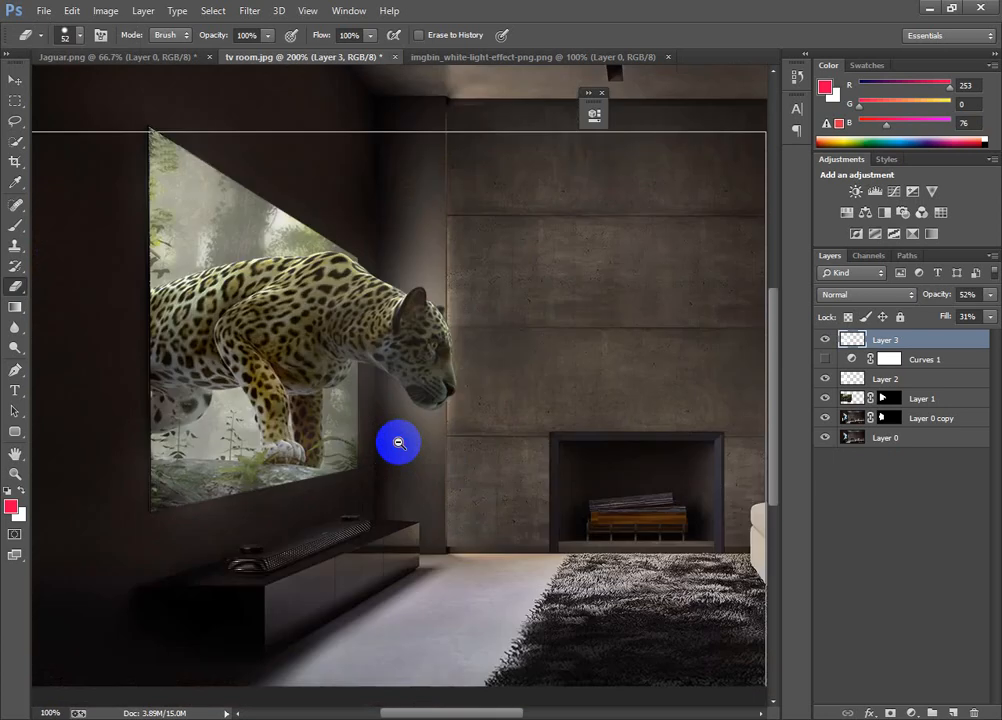
{"action": "left_click", "coordinate": [398, 443], "text": "alt"}
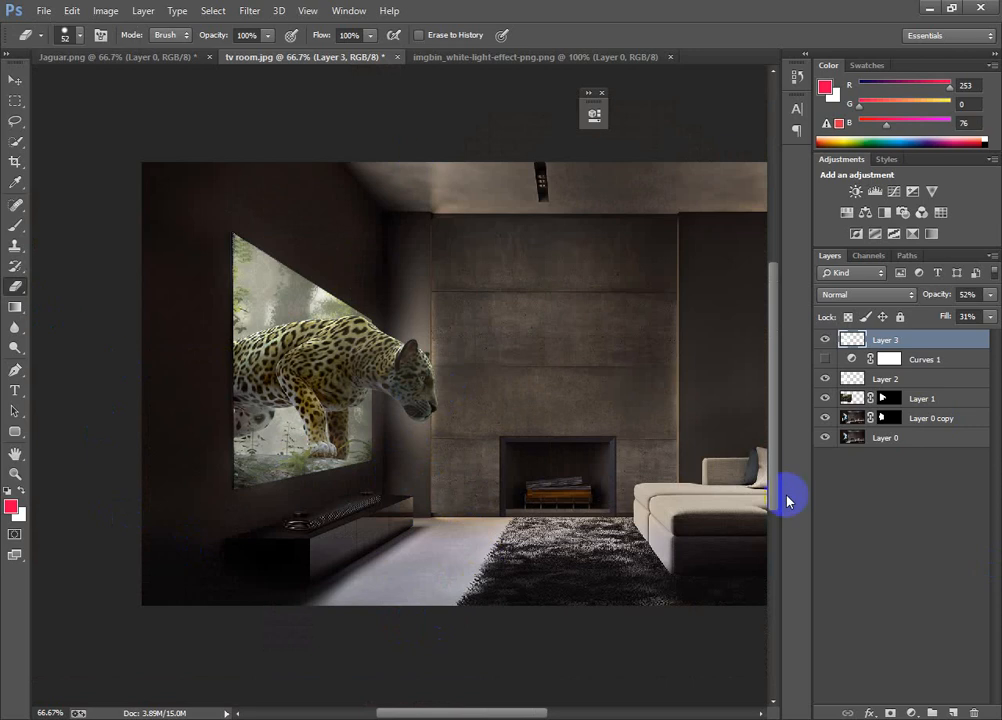
- Add a new empty layer above Layer 3 and set the foreground colour to black
{"action": "left_click", "coordinate": [956, 712]}
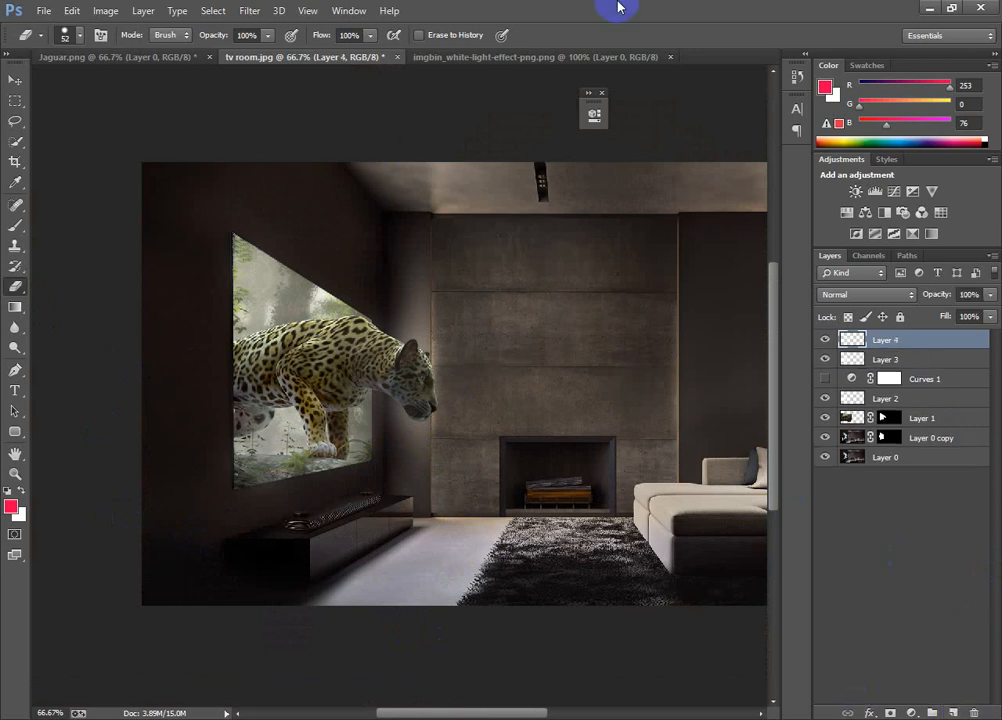
{"action": "left_click", "coordinate": [12, 507]}
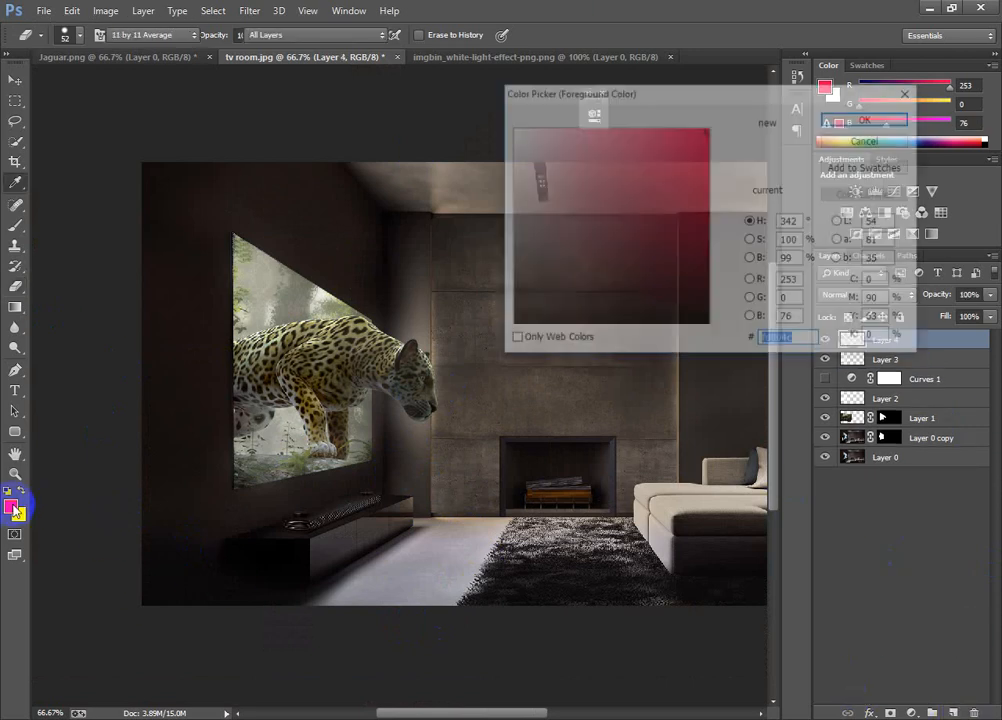
{"action": "left_click_drag", "start_coordinate": [708, 131], "coordinate": [690, 326]}
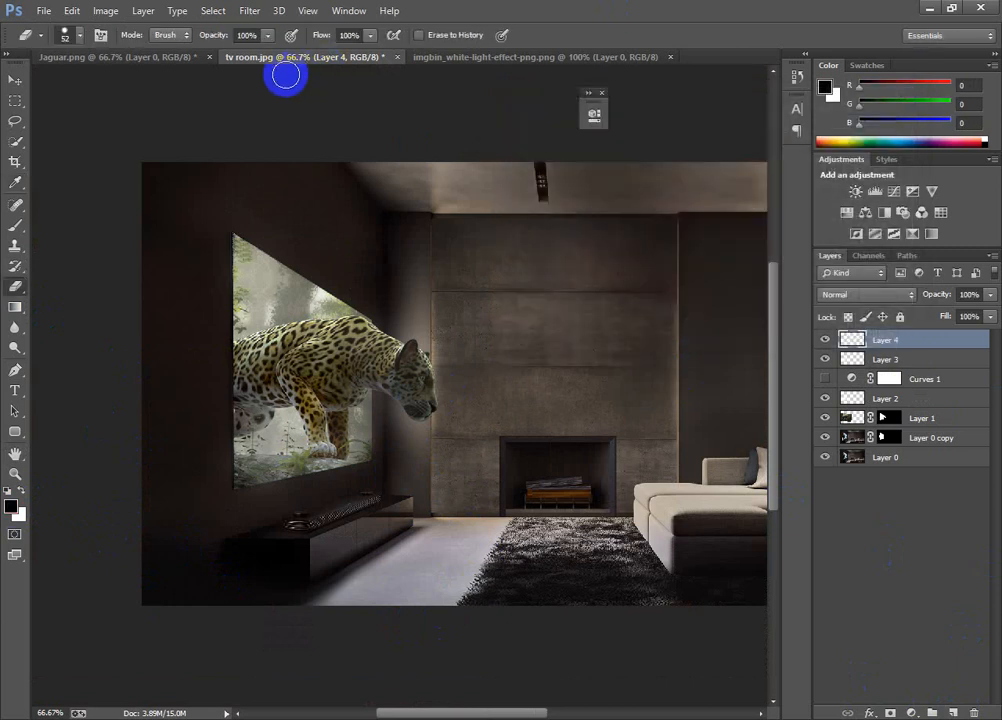
{"action": "left_click", "coordinate": [66, 36]}
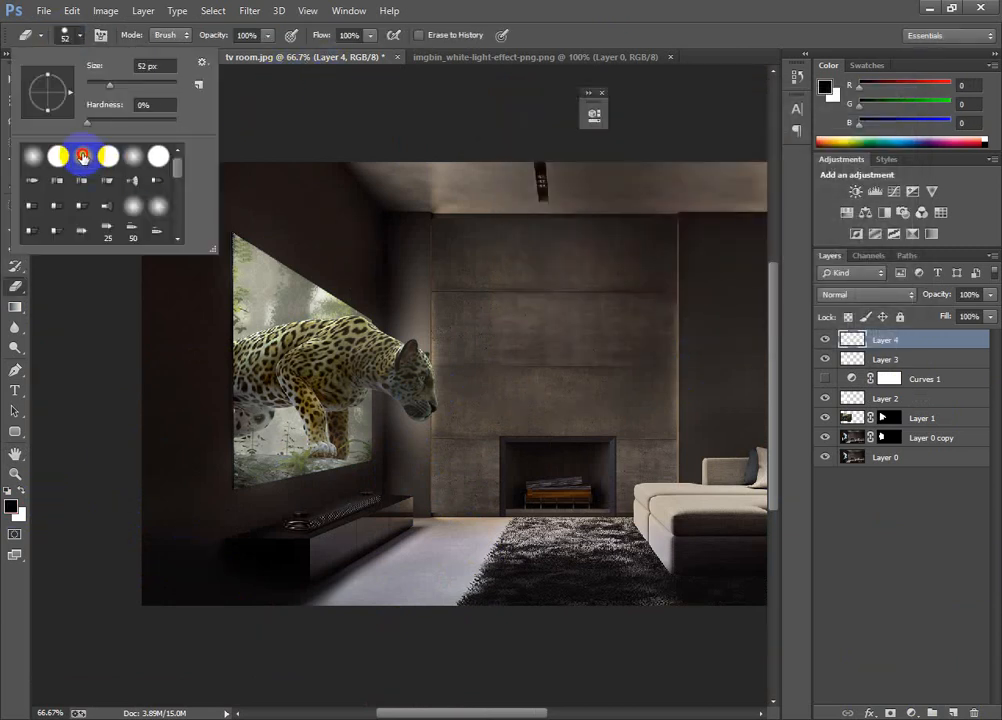
{"action": "left_click", "coordinate": [366, 38]}
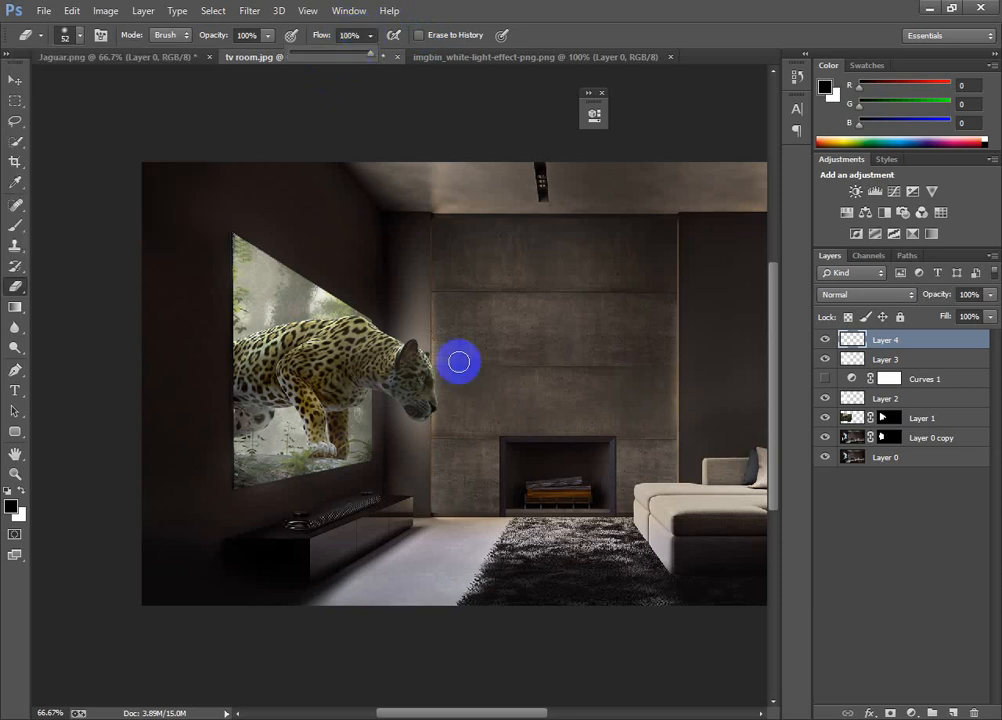
{"action": "right_click", "coordinate": [459, 547]}
{"action": "left_click", "coordinate": [596, 553]}
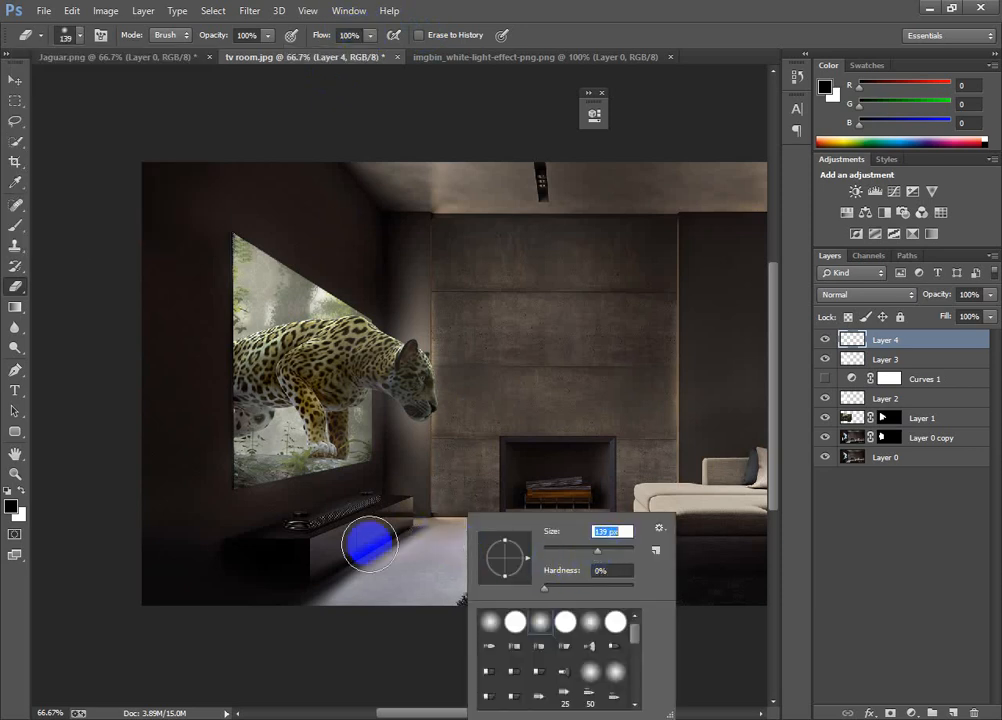
{"action": "left_click", "coordinate": [438, 553]}
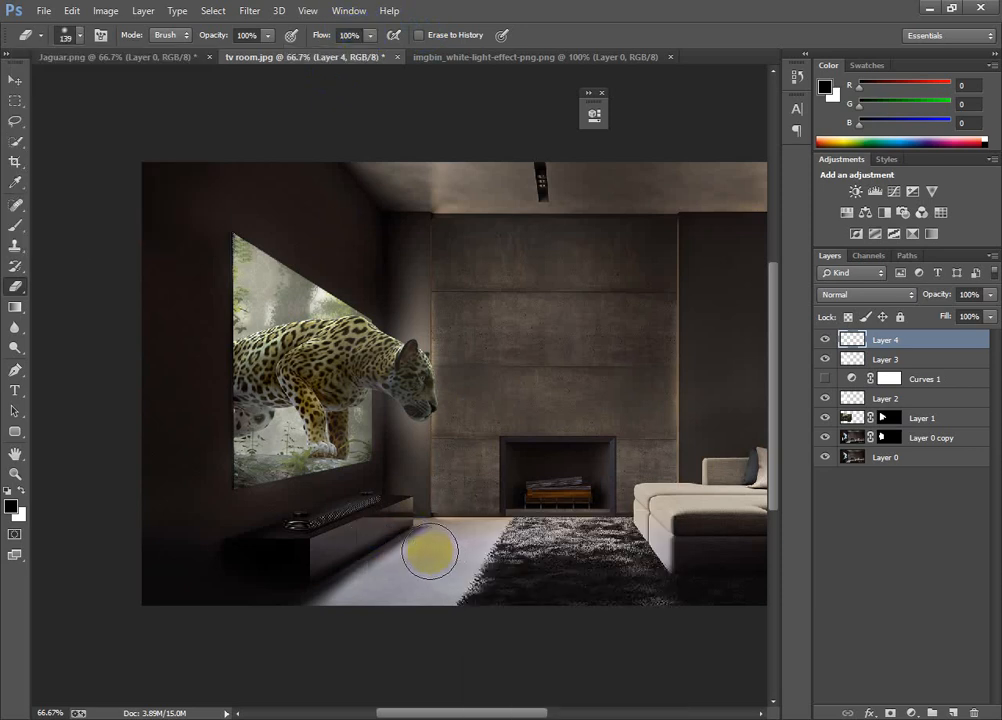
{"action": "left_click", "coordinate": [22, 490]}
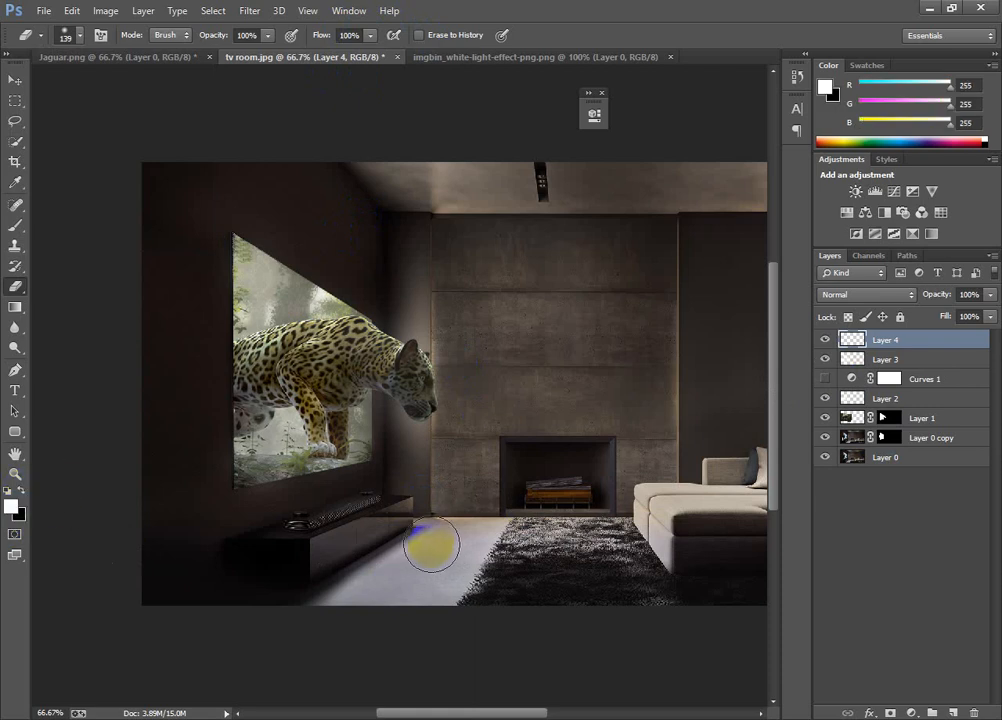
- Paint one soft black dab on the floor beside the TV cabinet using the 118-pixel Brush at 100% flow
{"action": "left_click", "coordinate": [14, 224]}
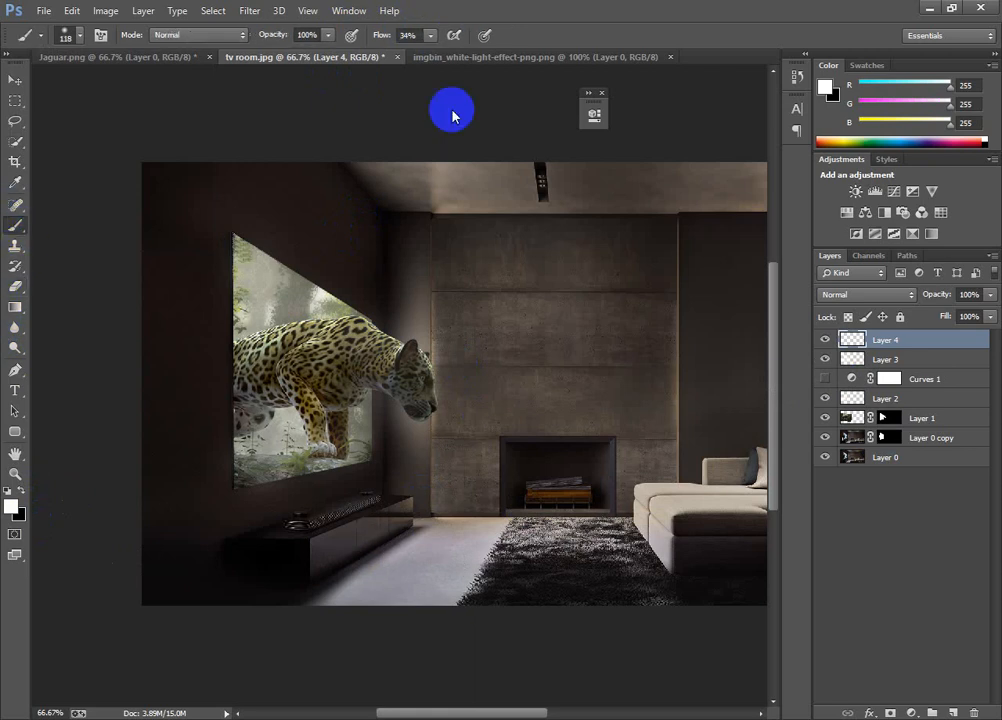
{"action": "left_click", "coordinate": [430, 35]}
{"action": "left_click_drag", "start_coordinate": [432, 56], "coordinate": [551, 57]}
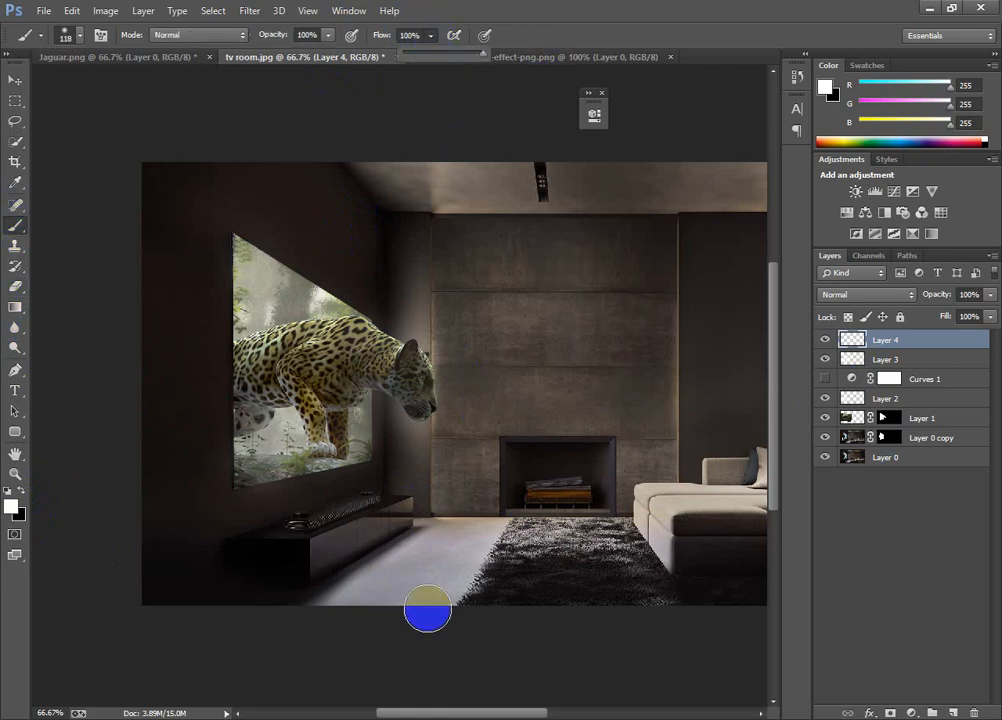
{"action": "left_click", "coordinate": [429, 556]}
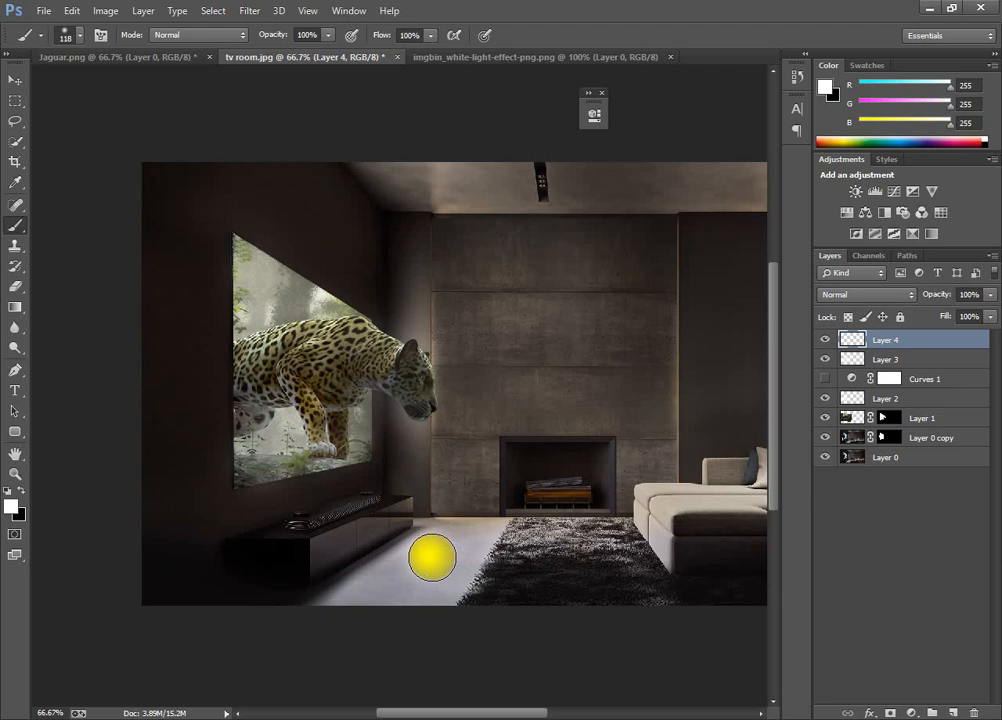
{"action": "left_click", "coordinate": [9, 491]}
{"action": "left_click", "coordinate": [427, 555]}
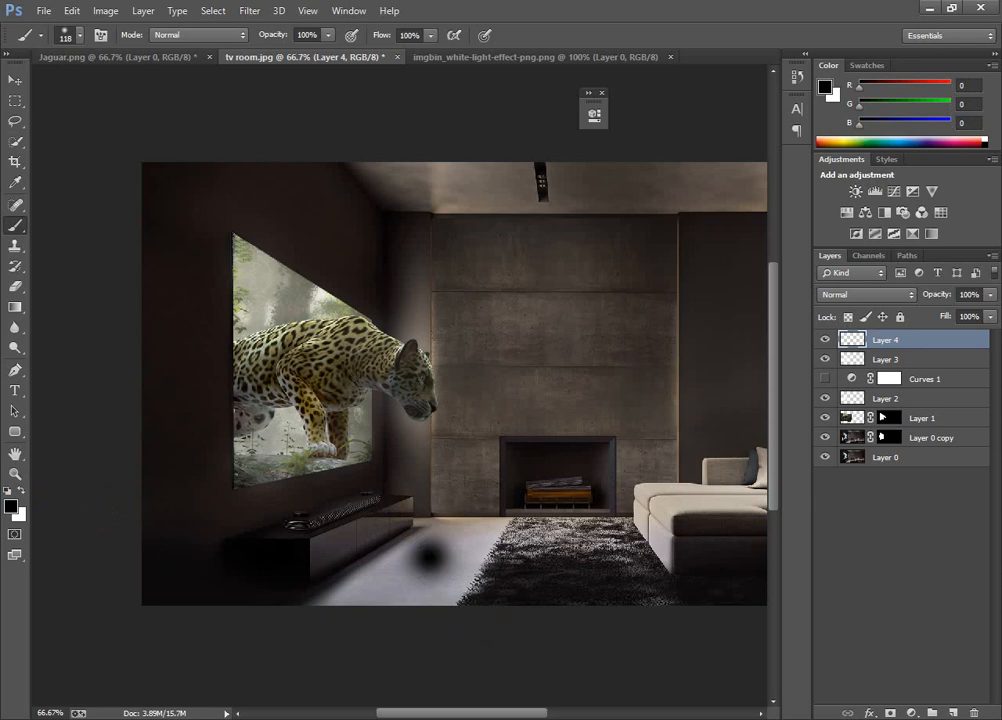
- Warp the black dab on Layer 4, stretching its left edge and corners outward across the TV cabinet
{"action": "key", "text": "ctrl+t"}
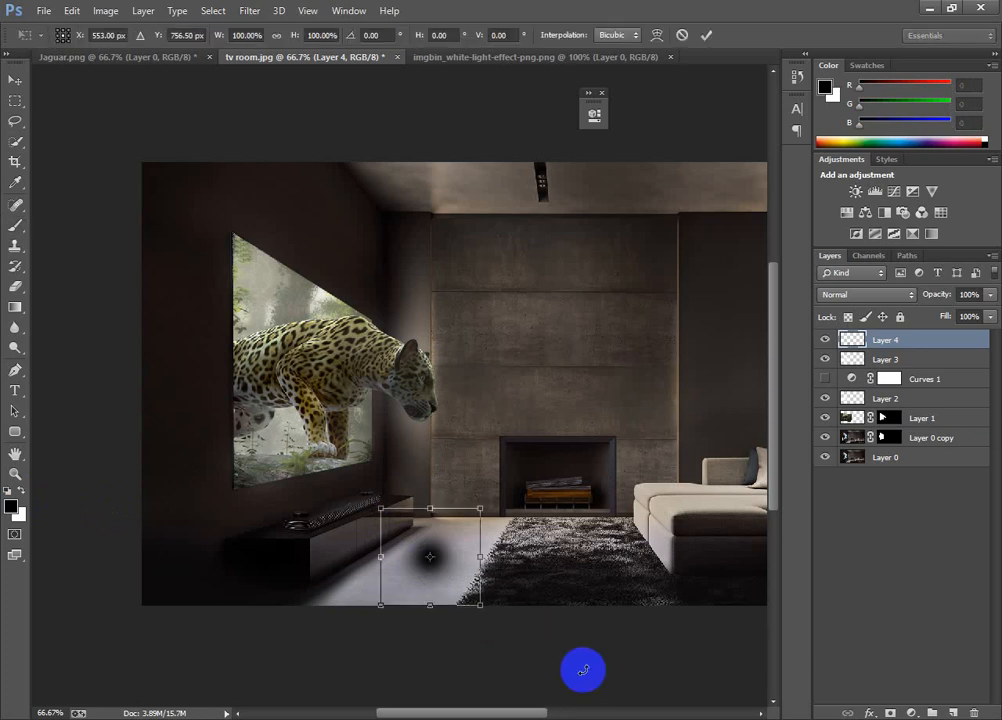
{"action": "left_click", "coordinate": [429, 601]}
{"action": "right_click", "coordinate": [432, 557]}
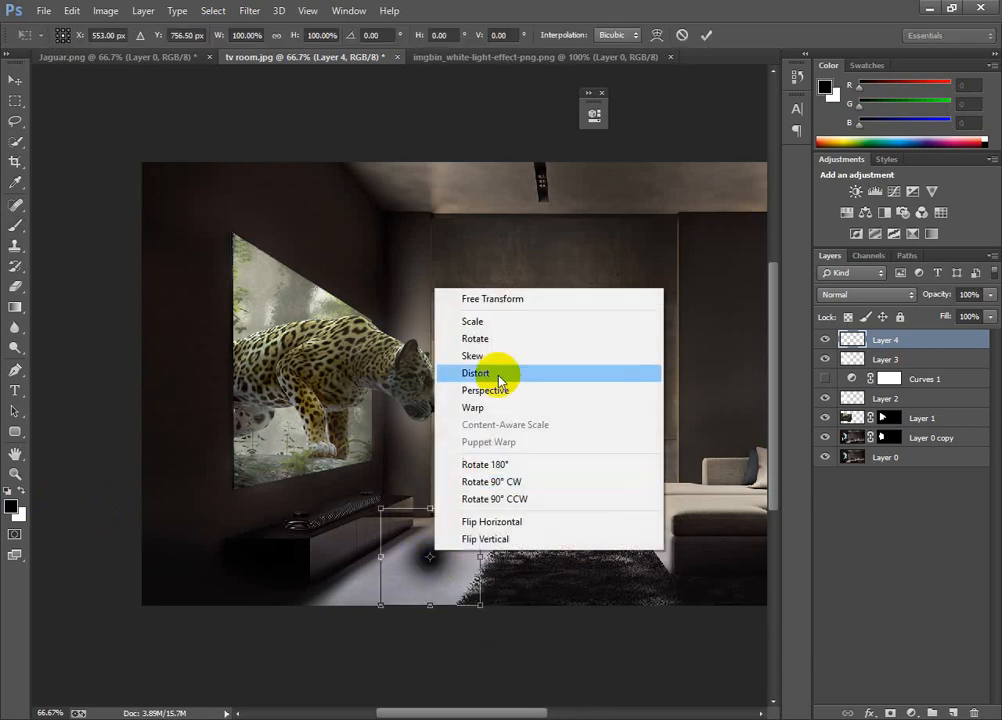
{"action": "left_click", "coordinate": [480, 405]}
{"action": "left_click_drag", "start_coordinate": [381, 573], "coordinate": [336, 569]}
{"action": "left_click_drag", "start_coordinate": [382, 524], "coordinate": [334, 498]}
{"action": "left_click_drag", "start_coordinate": [465, 536], "coordinate": [483, 530]}
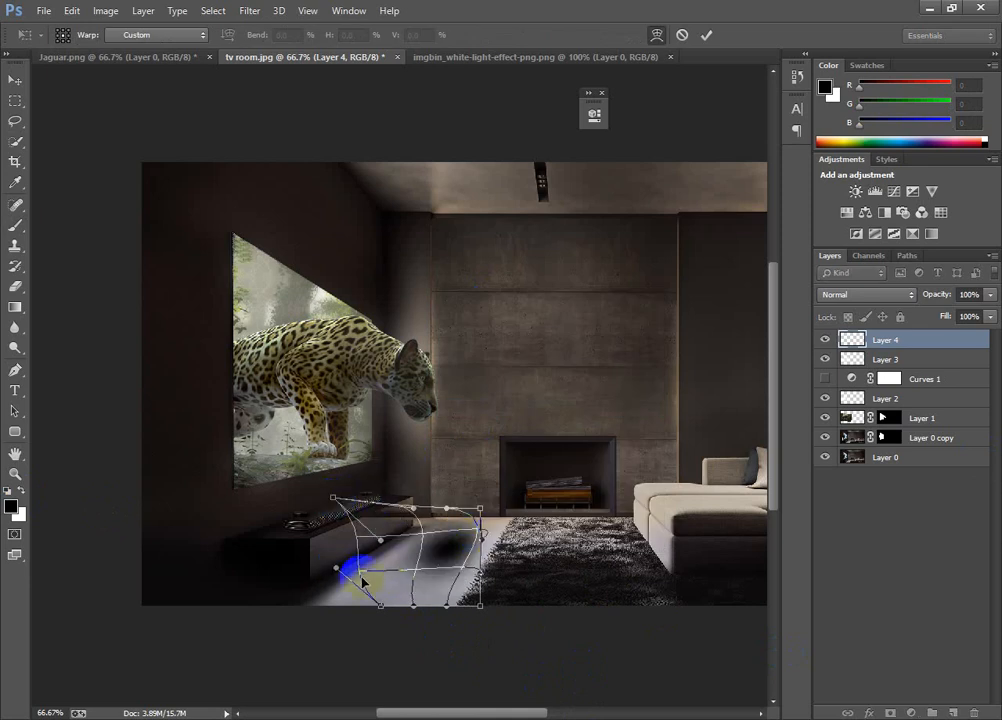
{"action": "left_click_drag", "start_coordinate": [381, 609], "coordinate": [227, 641]}
{"action": "left_click_drag", "start_coordinate": [347, 537], "coordinate": [170, 488]}
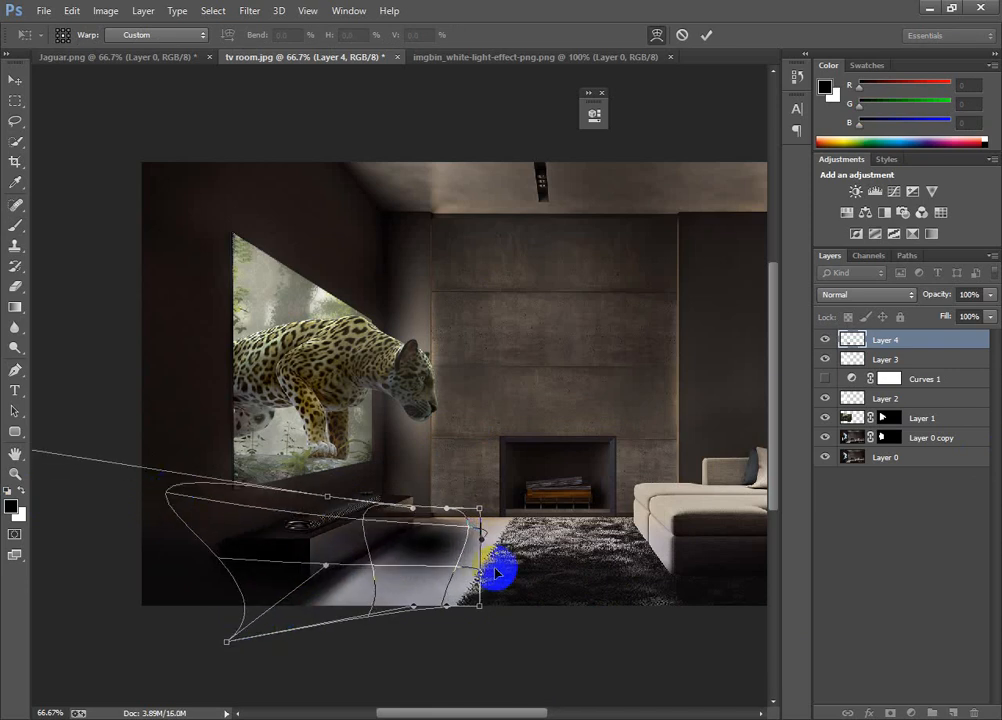
- Pull the right corners of the warp outward to shape the dab into a flattened floor shadow and apply it
{"action": "left_click_drag", "start_coordinate": [481, 577], "coordinate": [498, 680]}
{"action": "left_click", "coordinate": [480, 514]}
{"action": "left_click_drag", "start_coordinate": [480, 508], "coordinate": [516, 438]}
{"action": "left_click", "coordinate": [497, 551]}
{"action": "key", "text": "Return"}
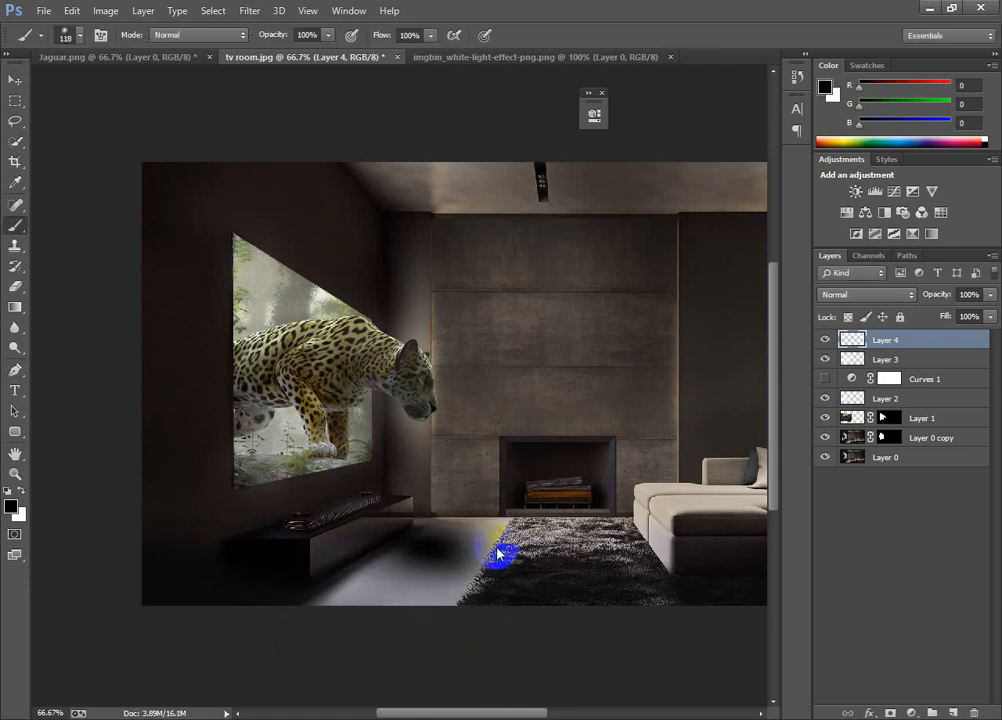
- Lower the floor shadow layer's opacity to 75% and move the shadow slightly closer to the TV cabinet
{"action": "left_click", "coordinate": [992, 294]}
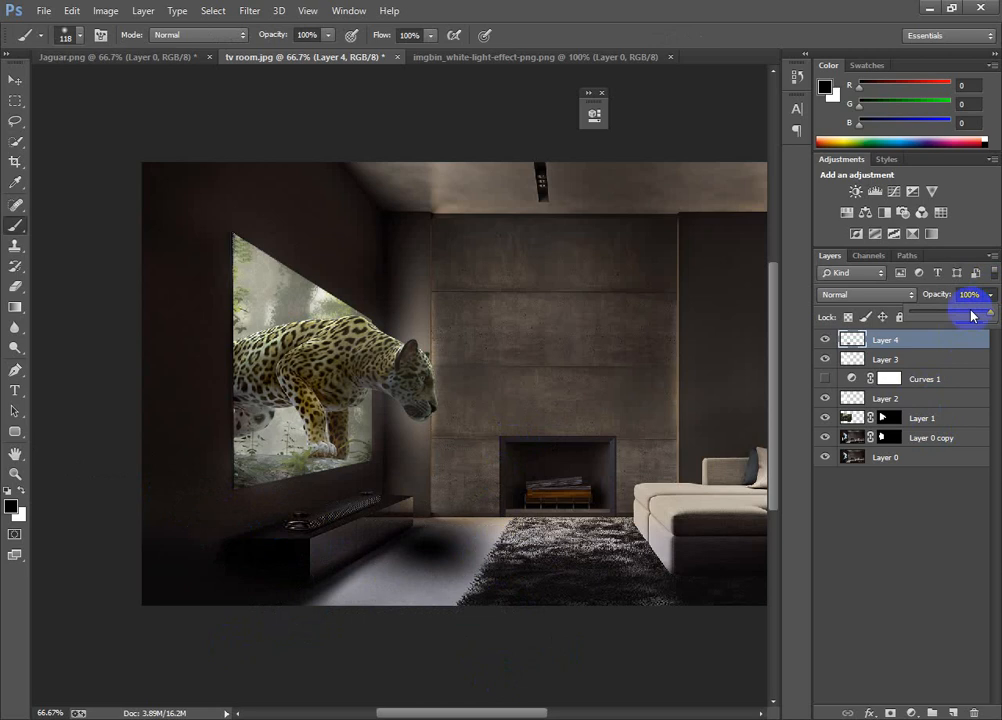
{"action": "left_click", "coordinate": [971, 315]}
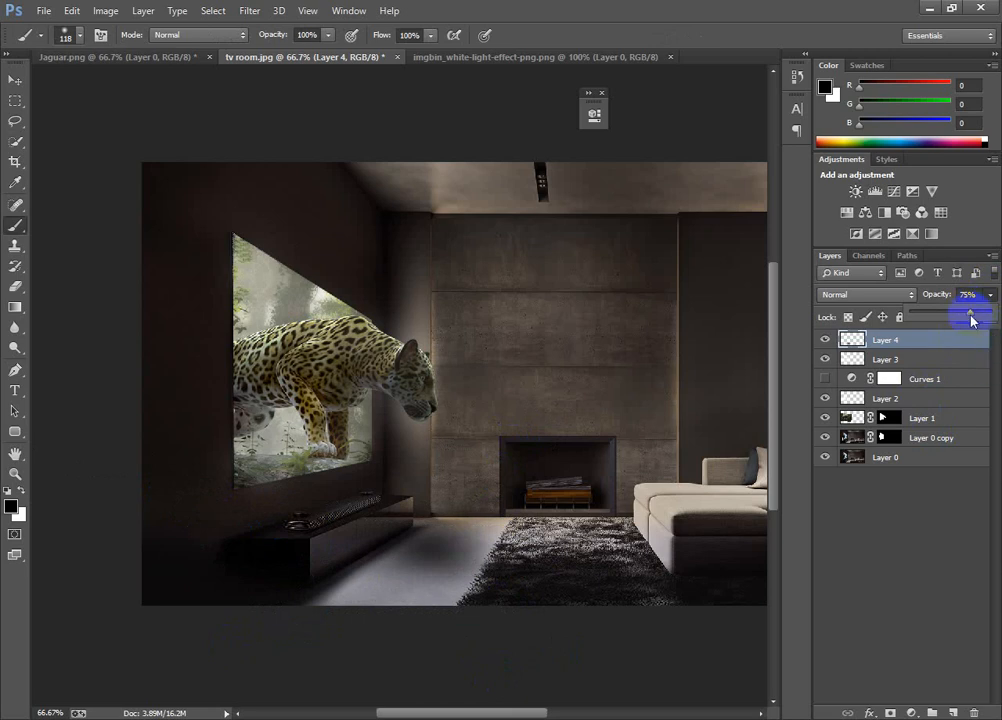
{"action": "left_click", "coordinate": [18, 82]}
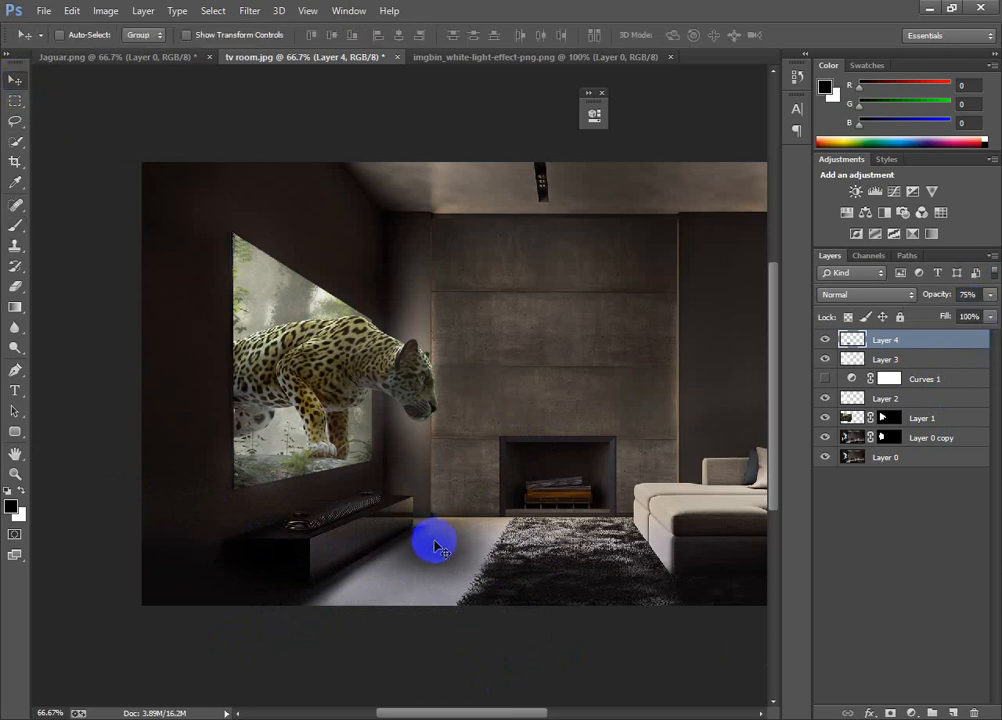
{"action": "left_click_drag", "start_coordinate": [436, 547], "coordinate": [420, 540]}
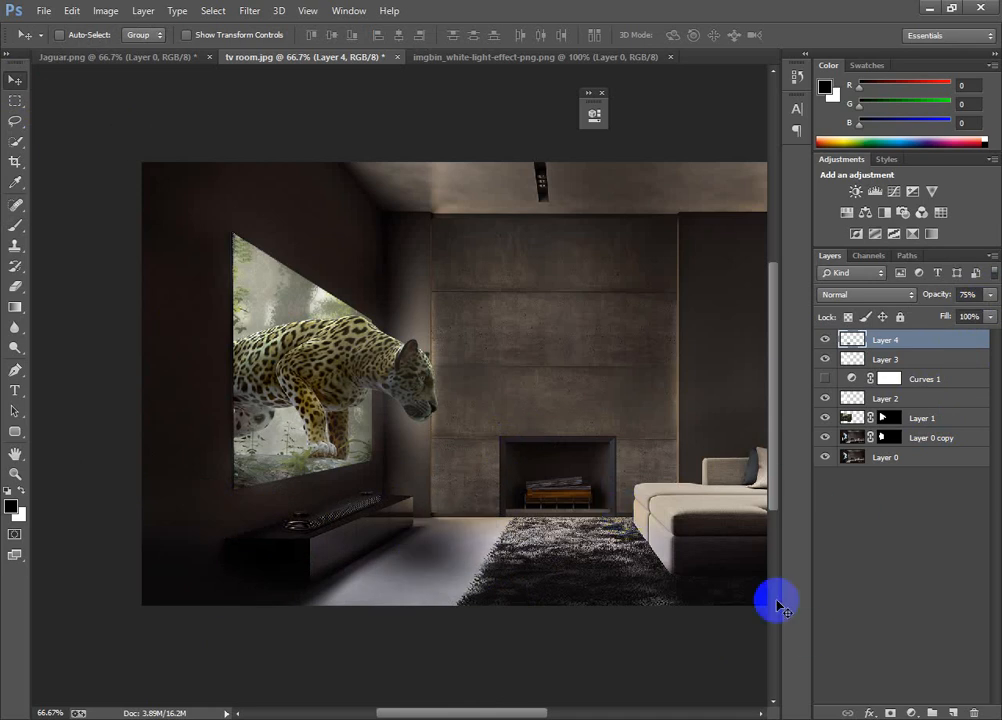
- Compare the room with the Curves 1 adjustment shown and hidden, leave it hidden, and select Layer 3
{"action": "left_click", "coordinate": [824, 377]}
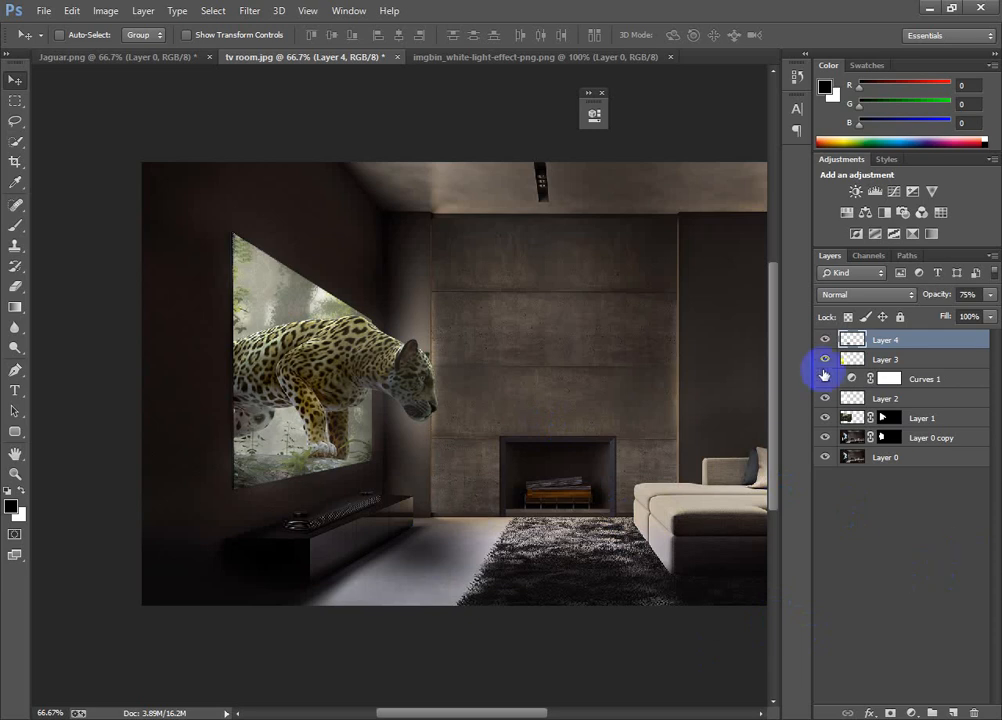
{"action": "left_click", "coordinate": [825, 379]}
{"action": "left_click", "coordinate": [825, 379]}
{"action": "left_click", "coordinate": [825, 379]}
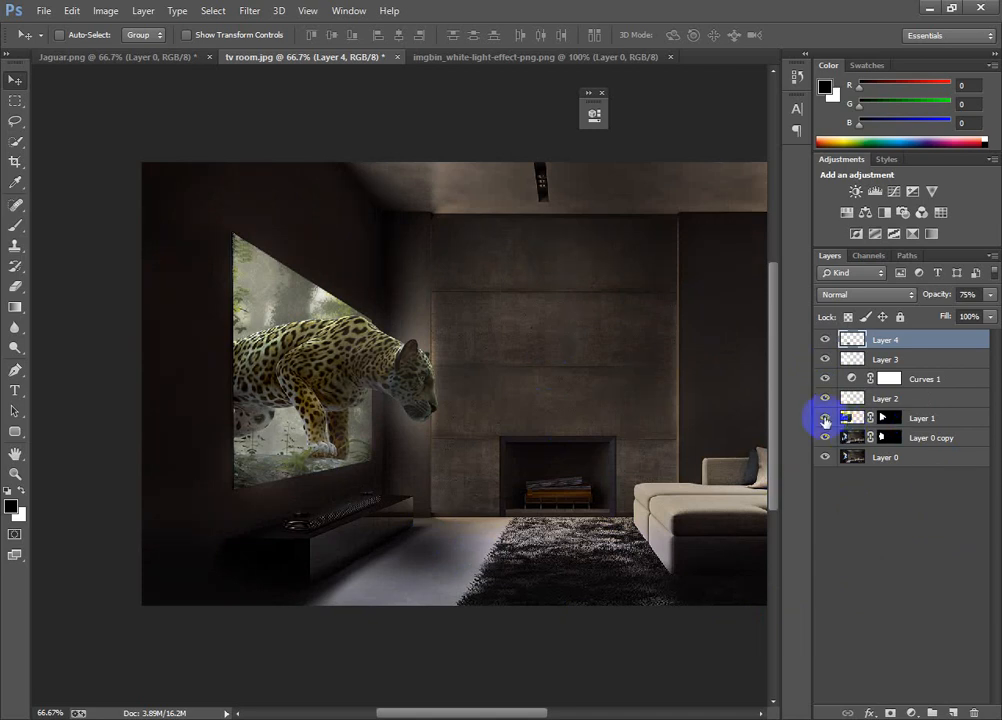
{"action": "left_click", "coordinate": [825, 381]}
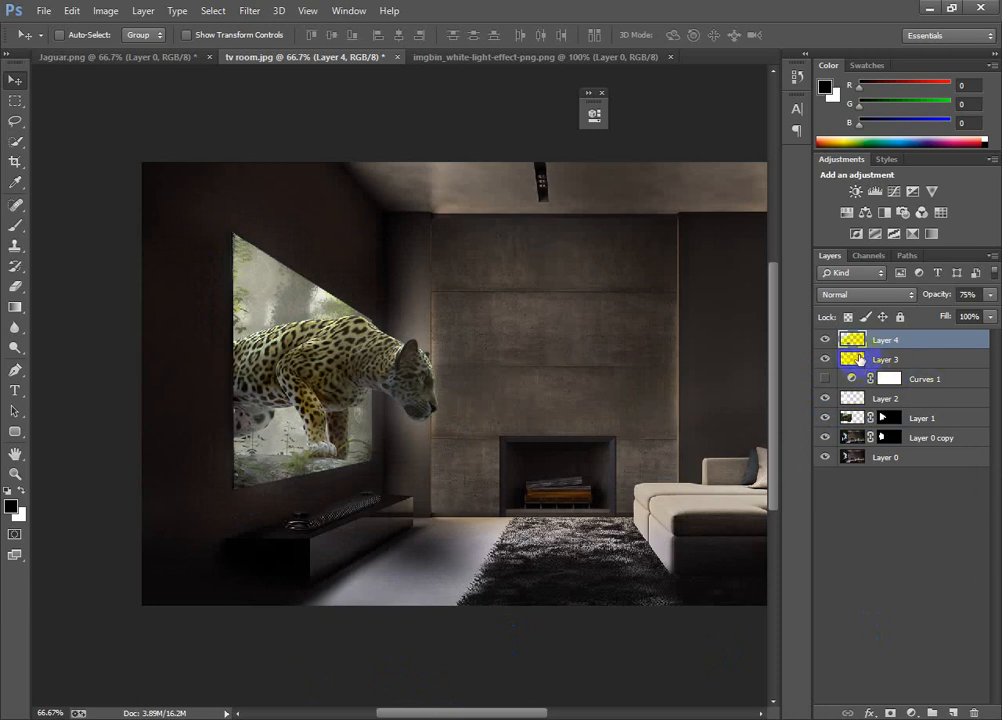
{"action": "left_click", "coordinate": [860, 358]}
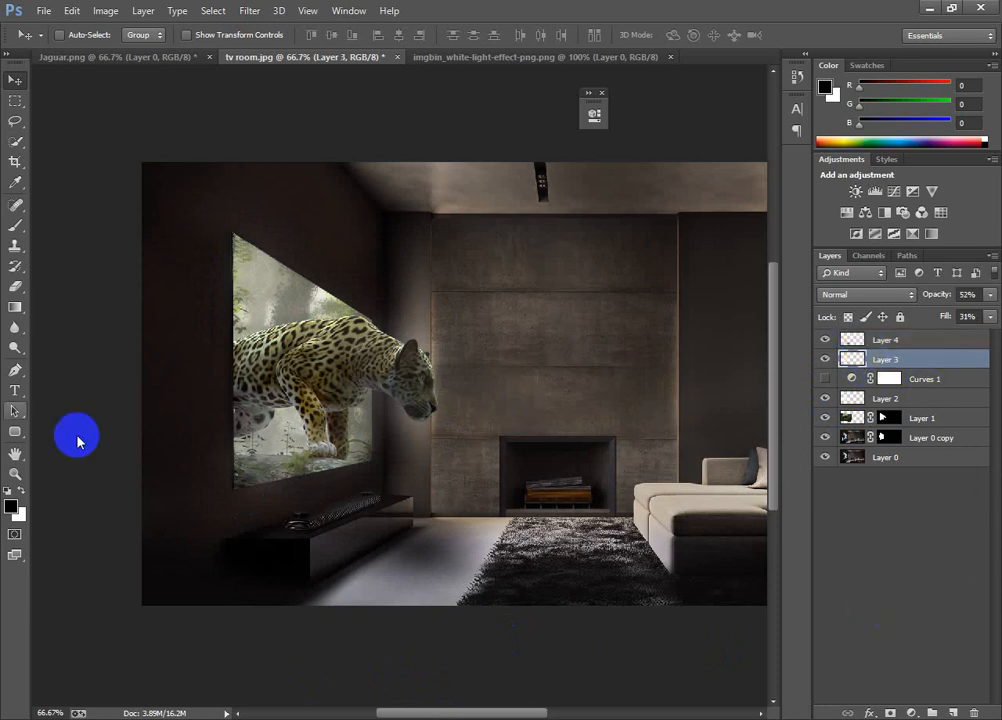